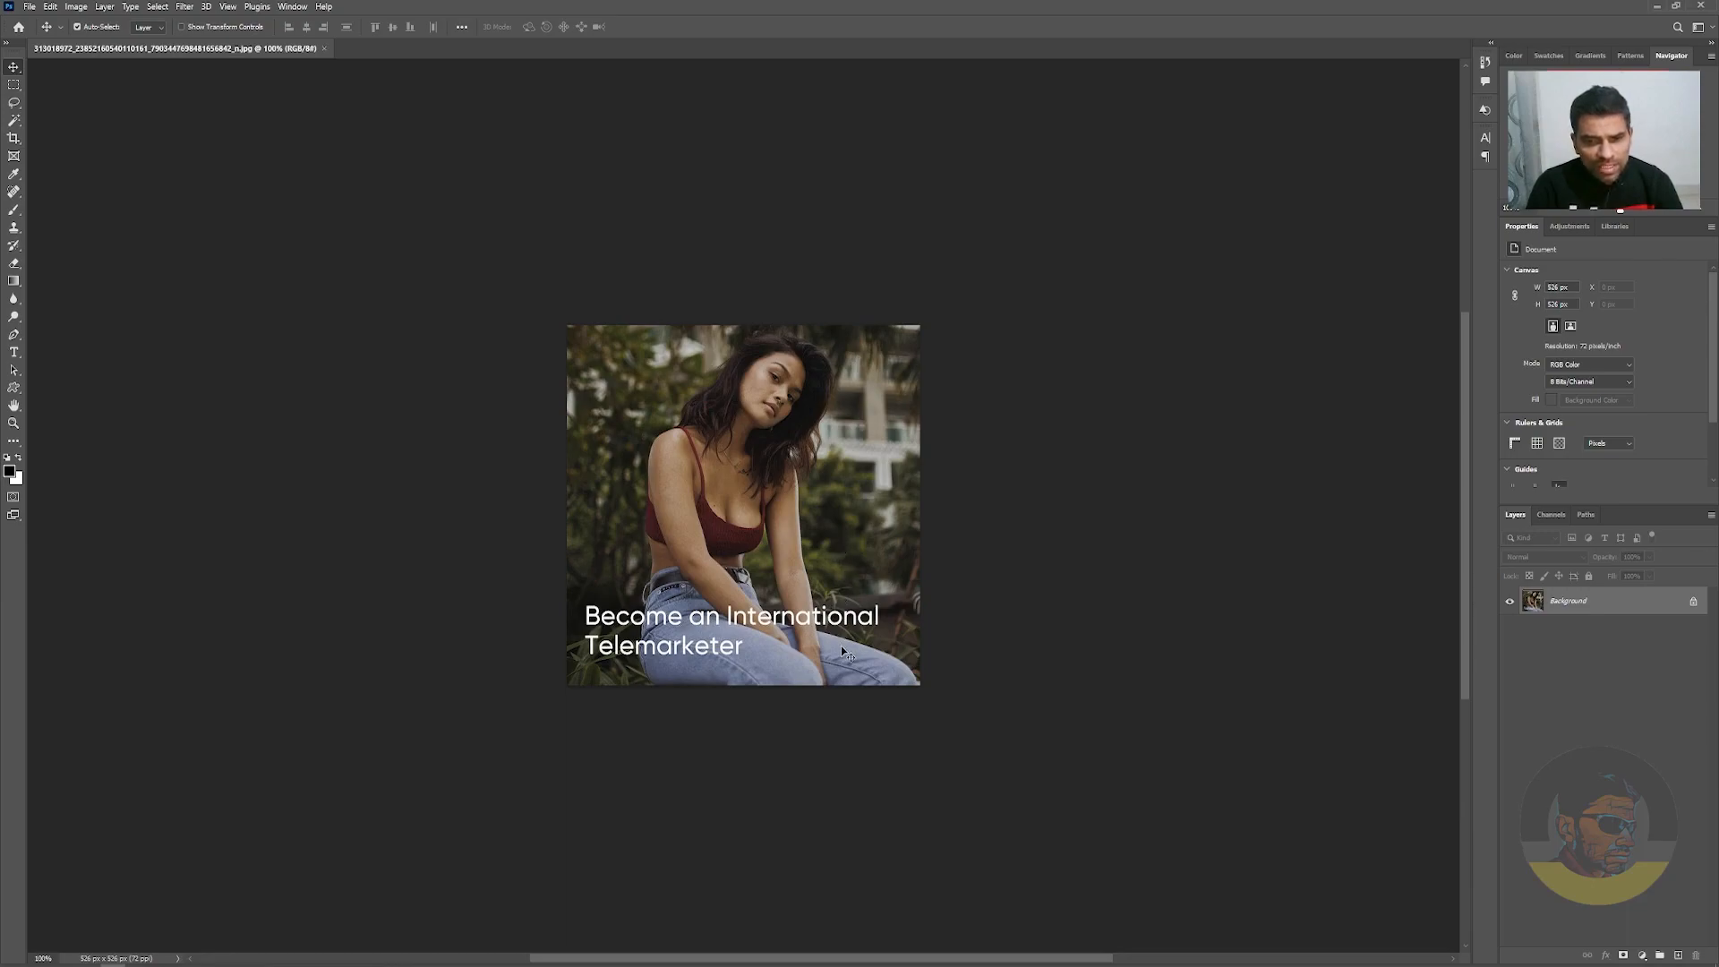
Draw a rectangular marquee selection around the two-line white caption over the jeans
left_click(14, 86)
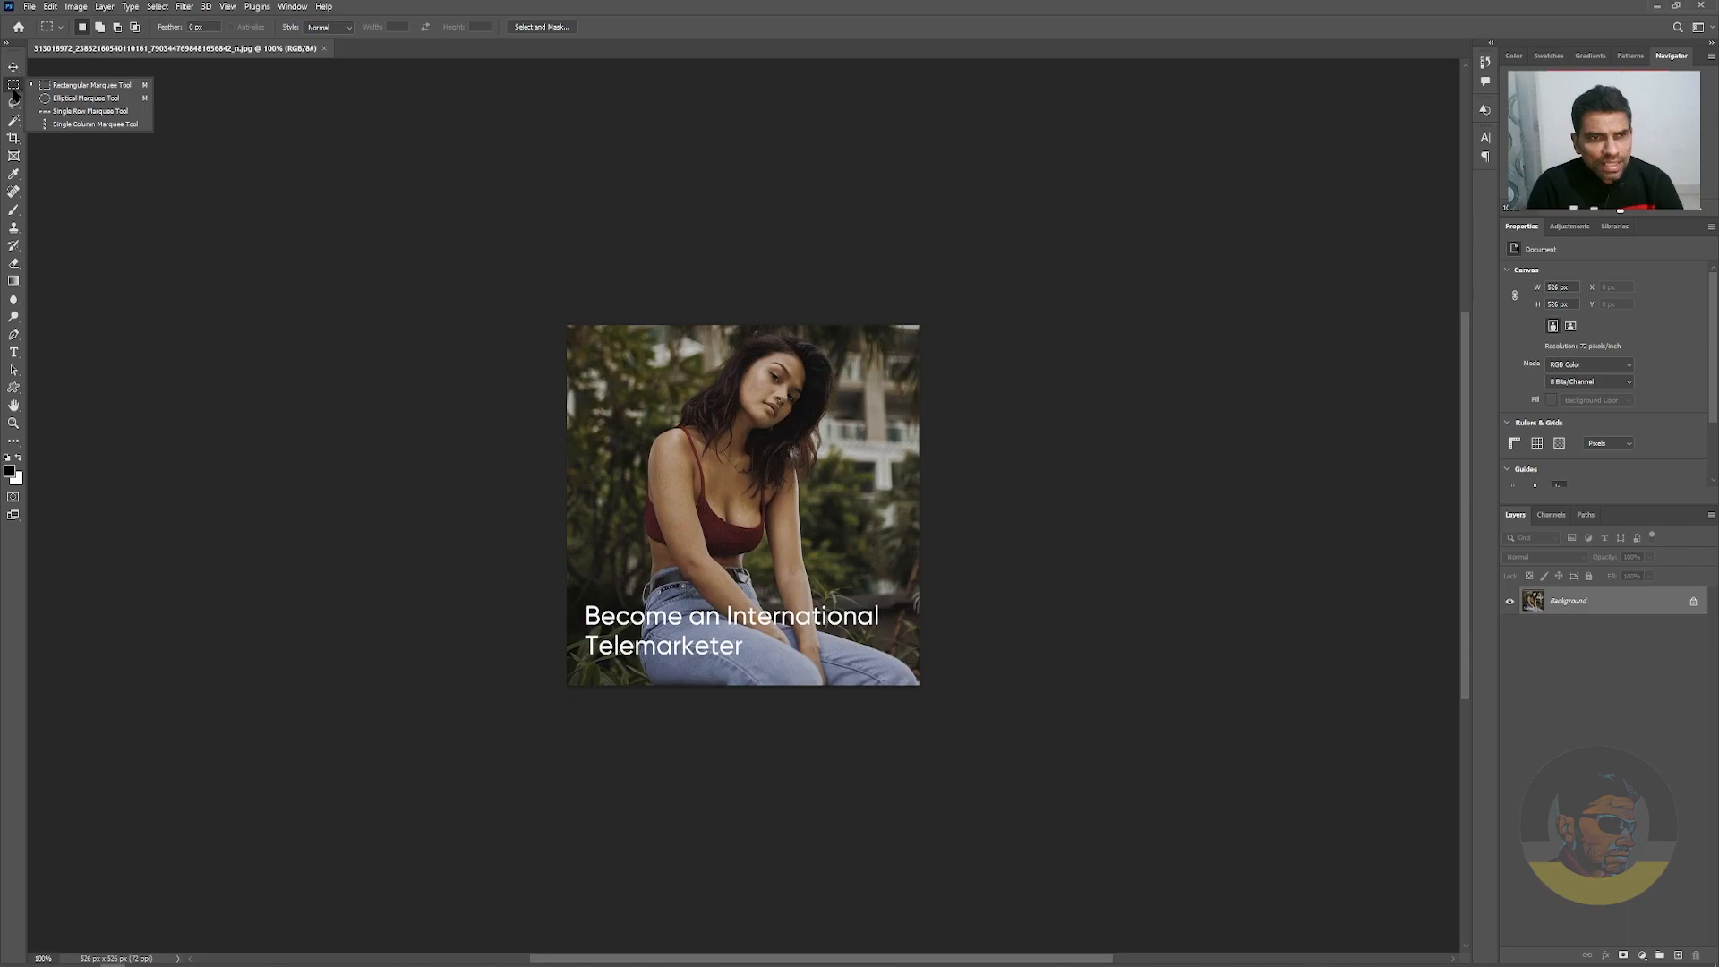
left_click(81, 87)
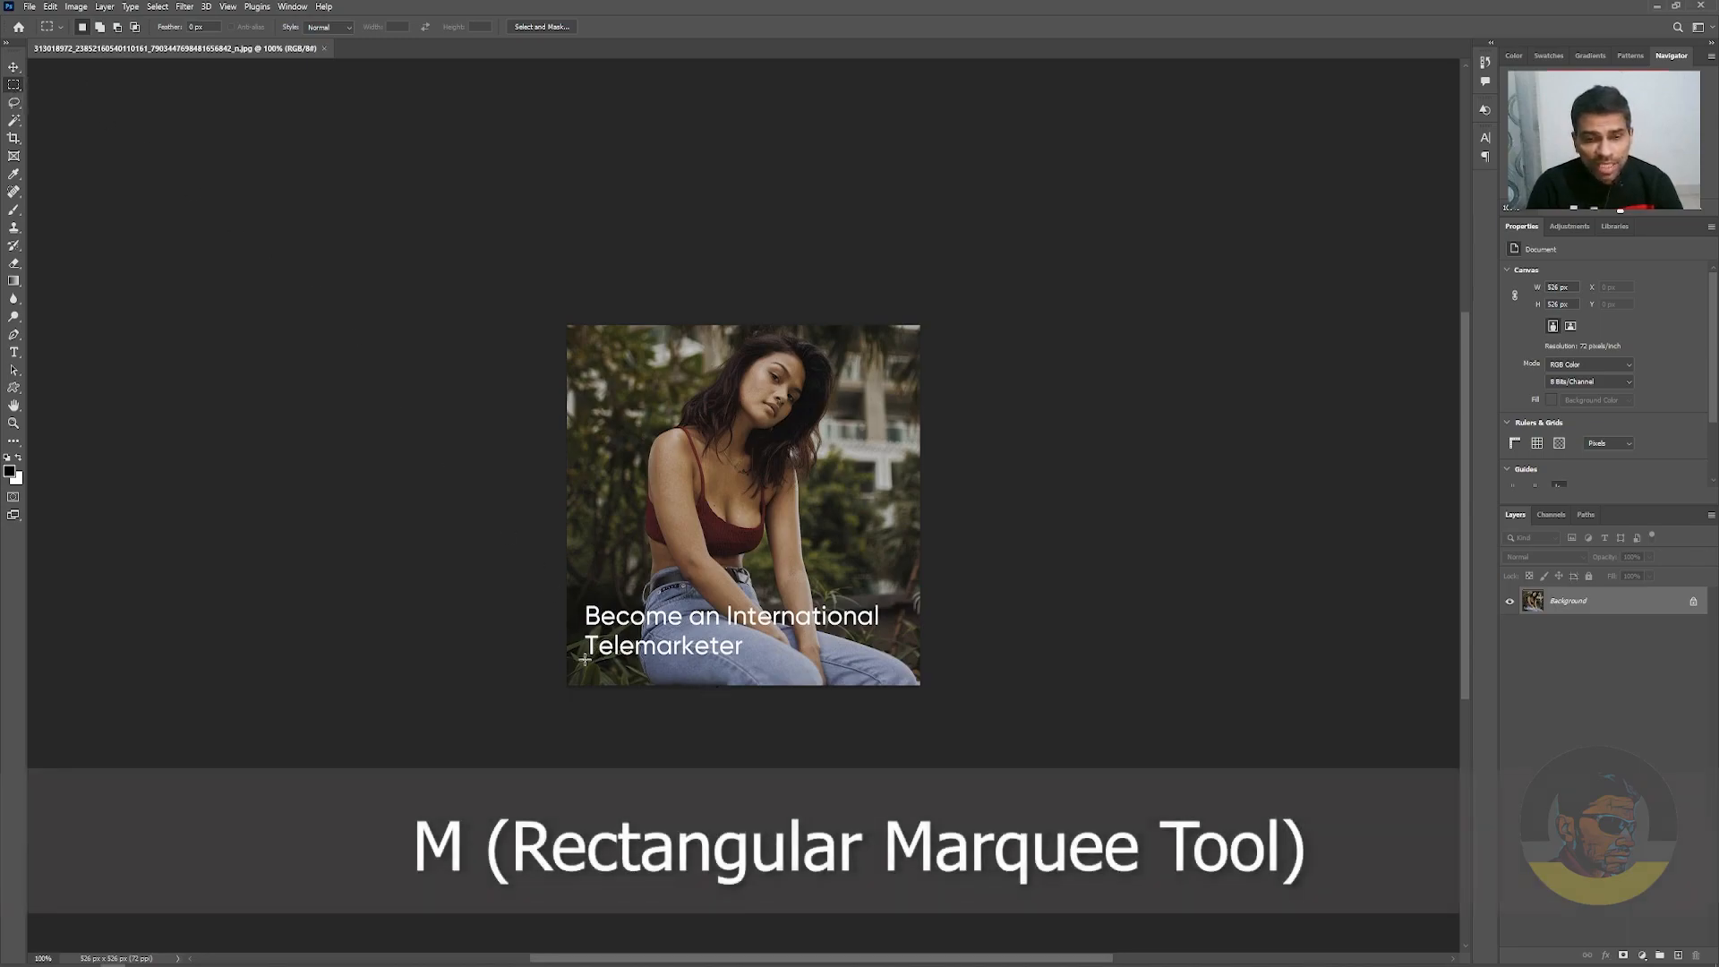
left_click_drag(575, 603, 889, 666)
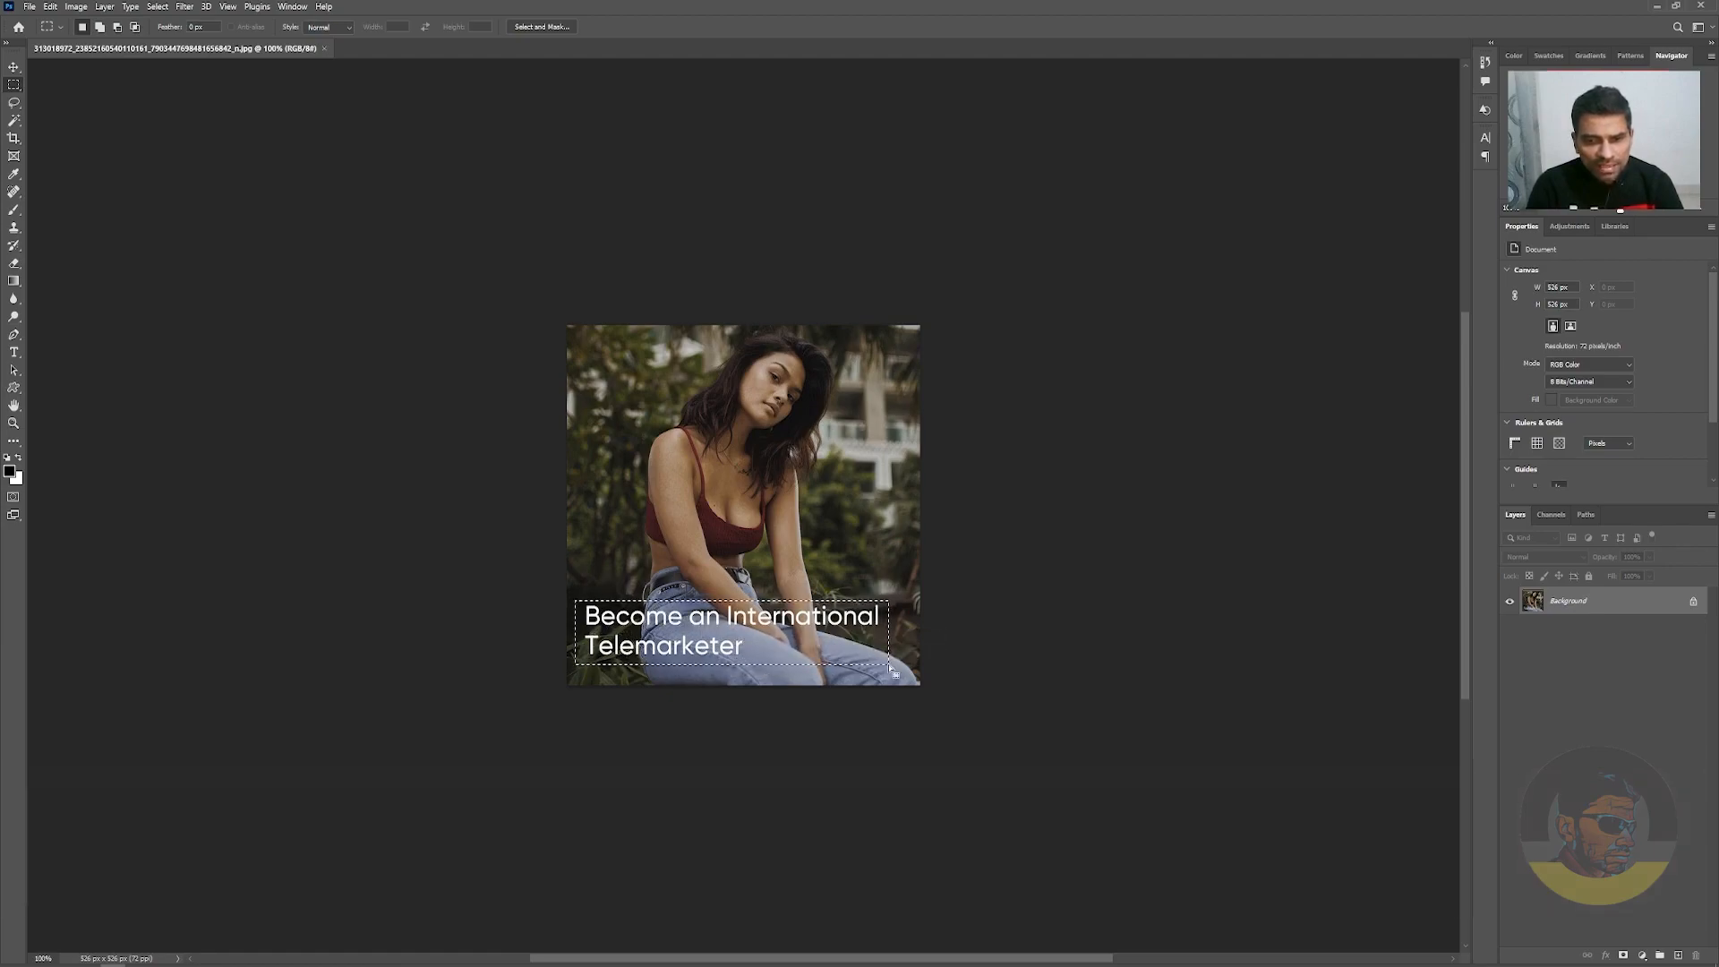
Try to remove the selected caption with a Content-Aware fill, then deselect
left_click(51, 7)
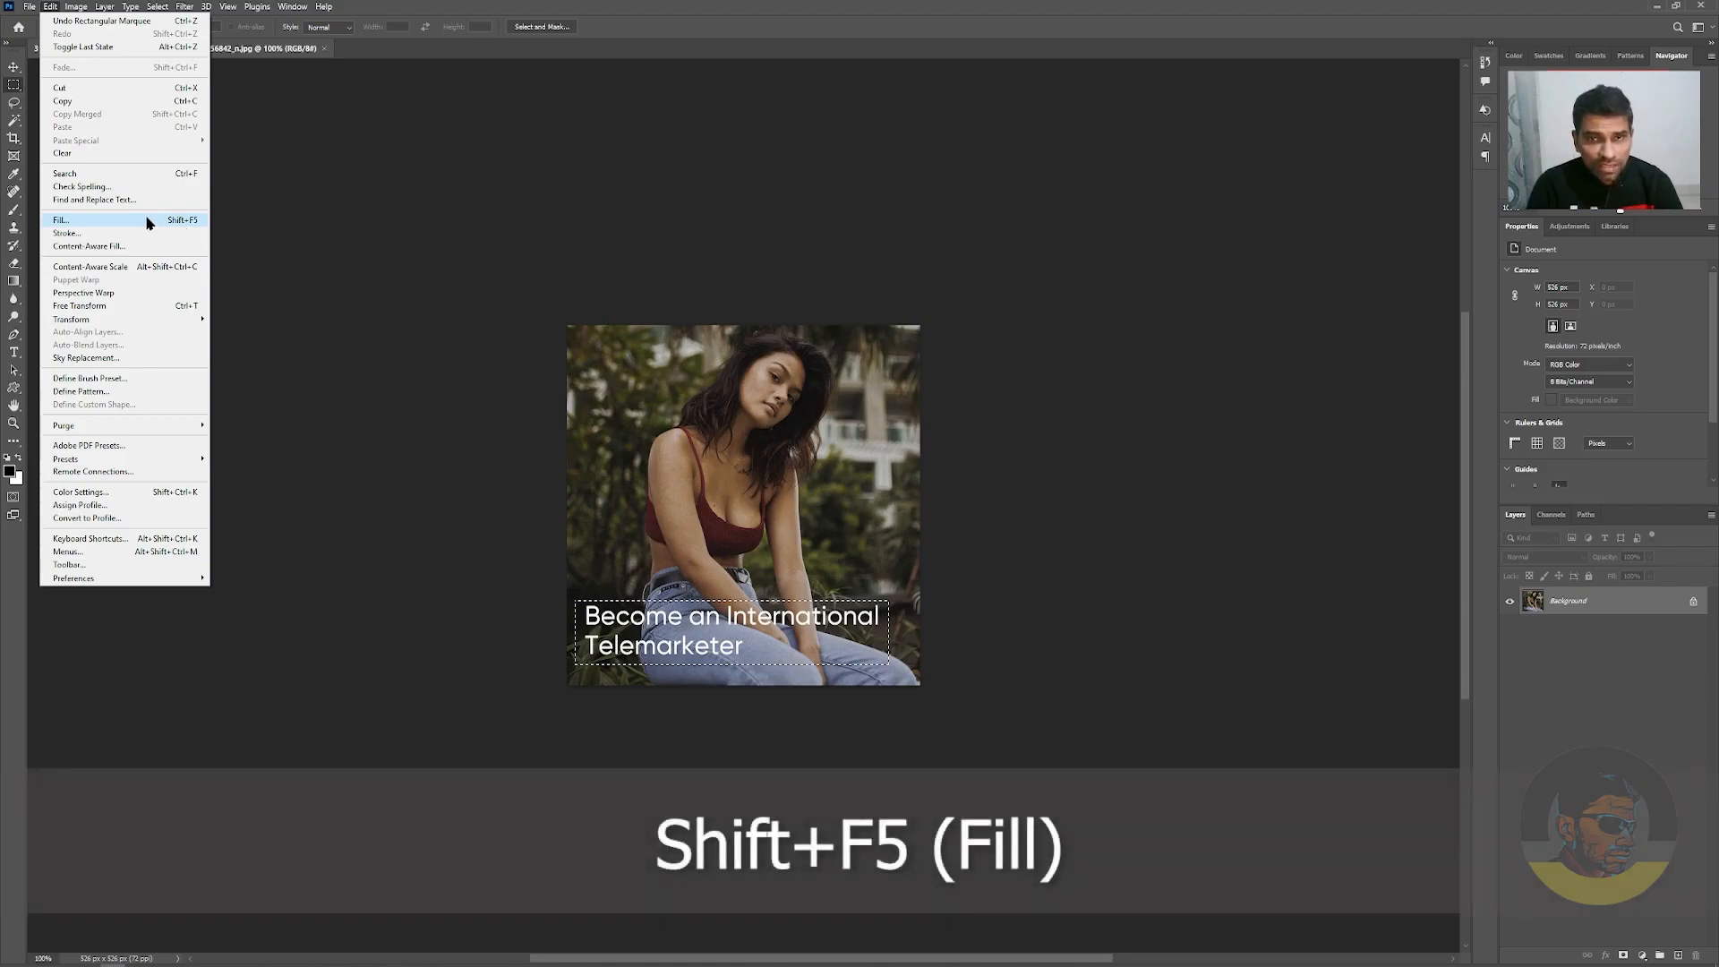
left_click(149, 222)
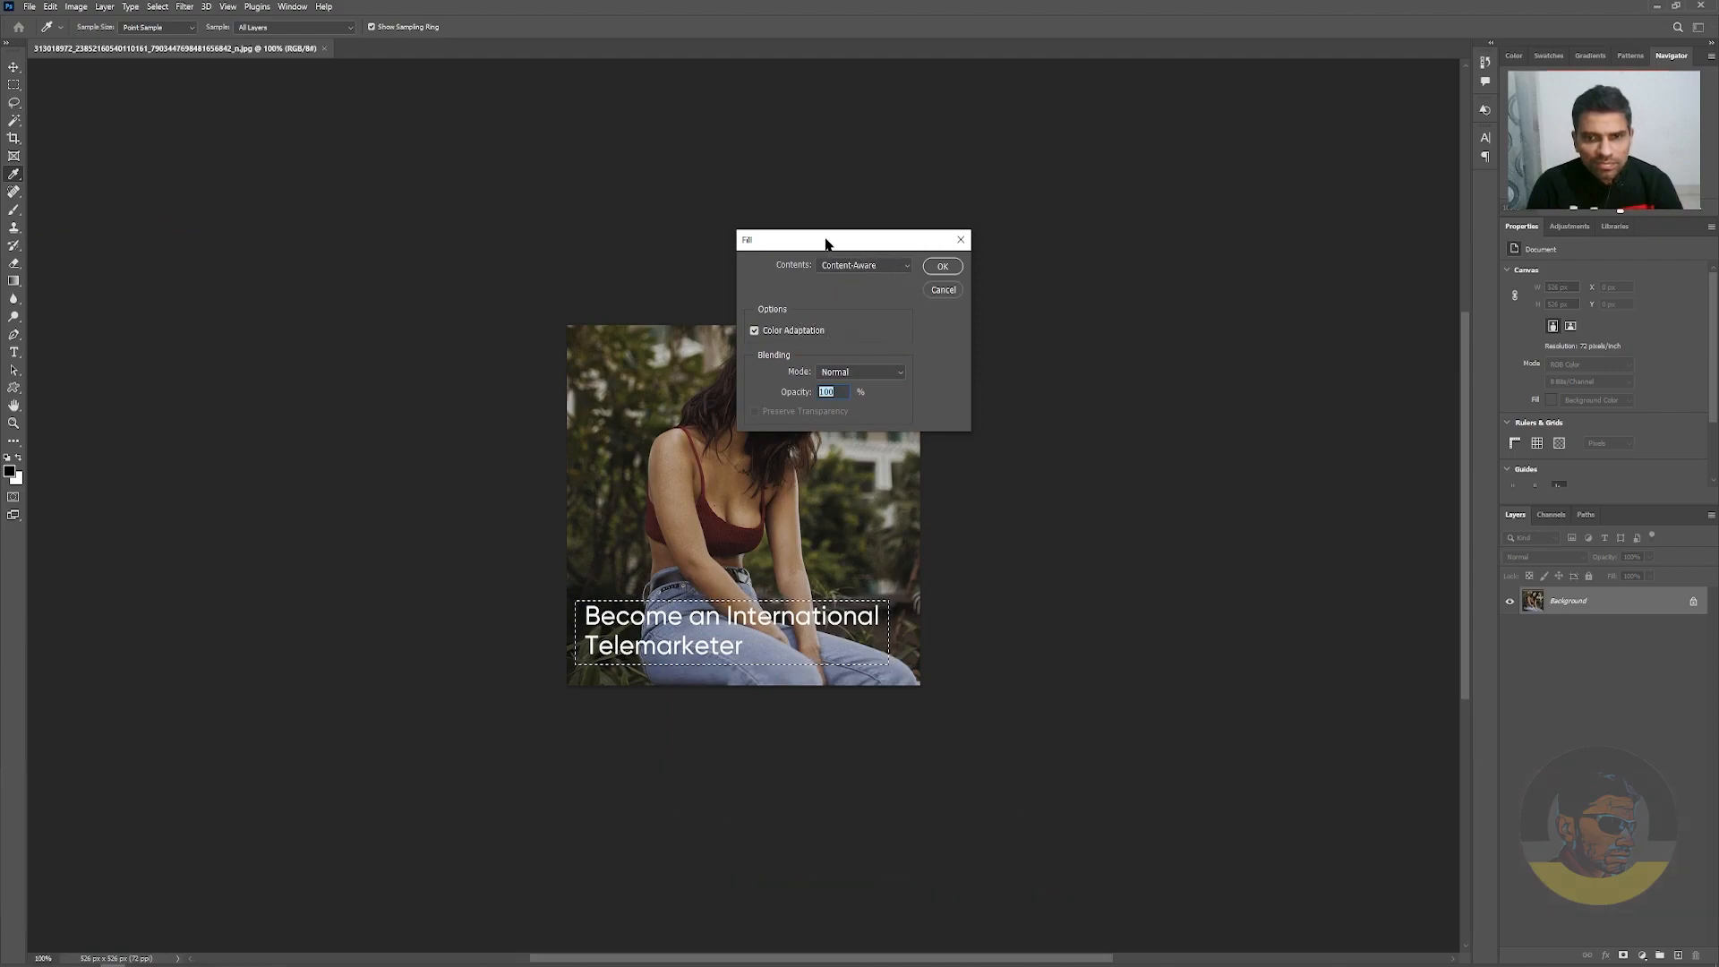
left_click_drag(825, 238, 955, 451)
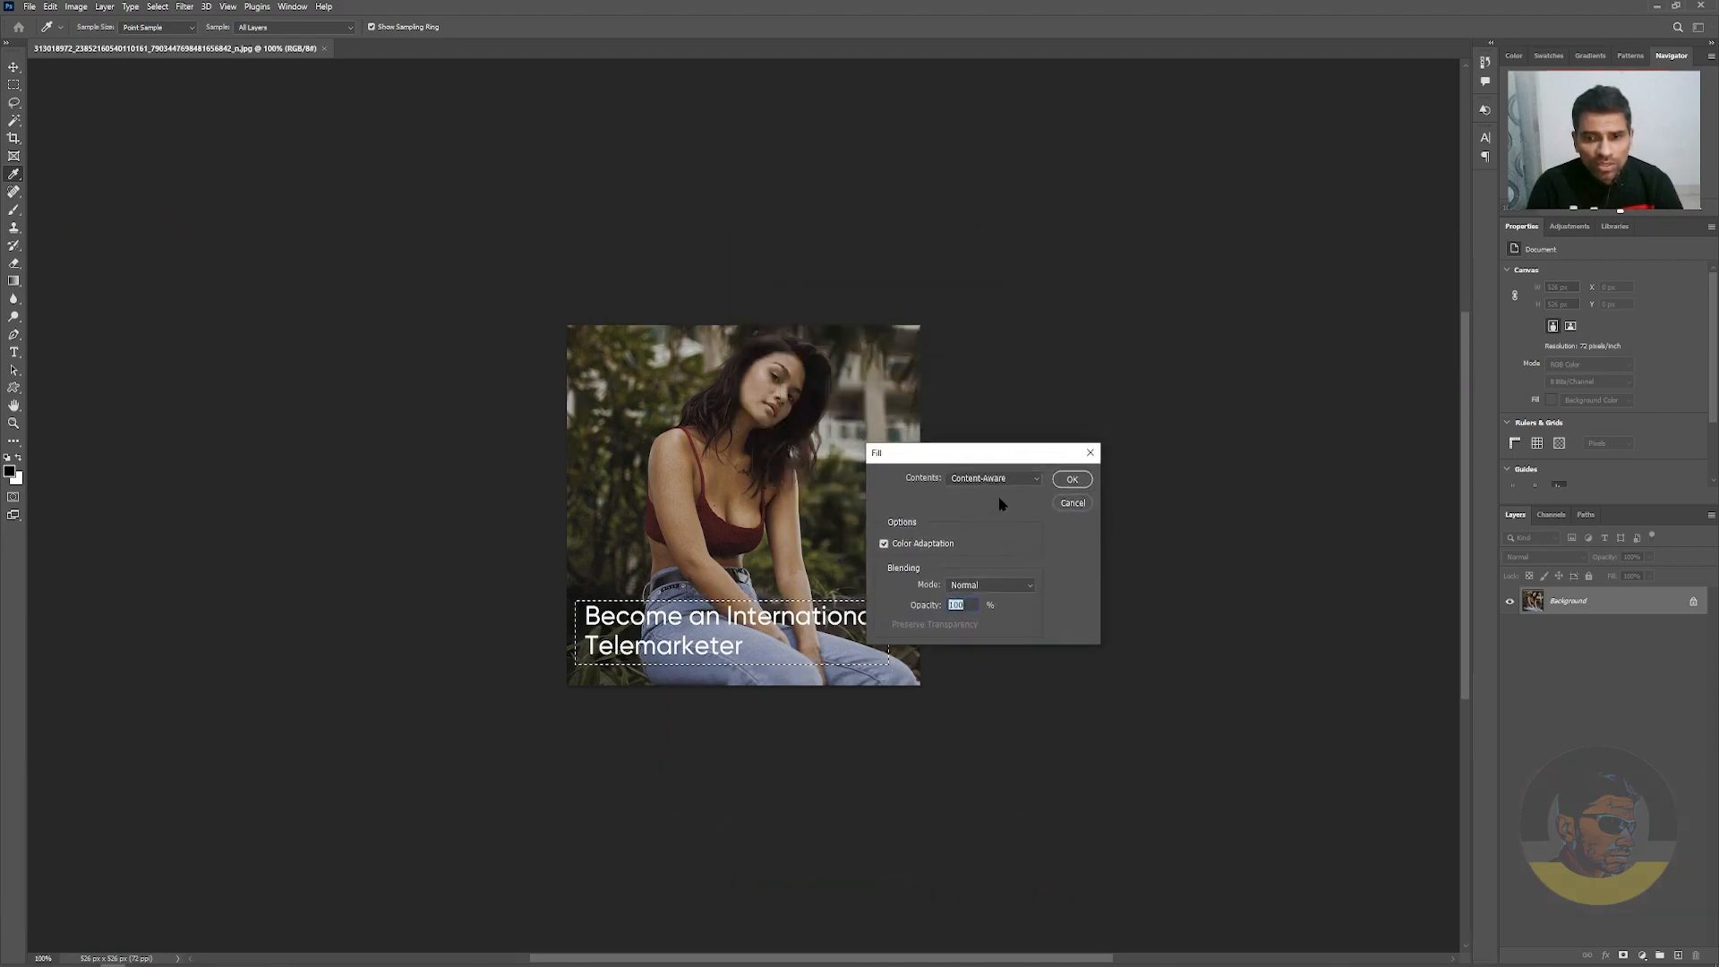
left_click(1023, 482)
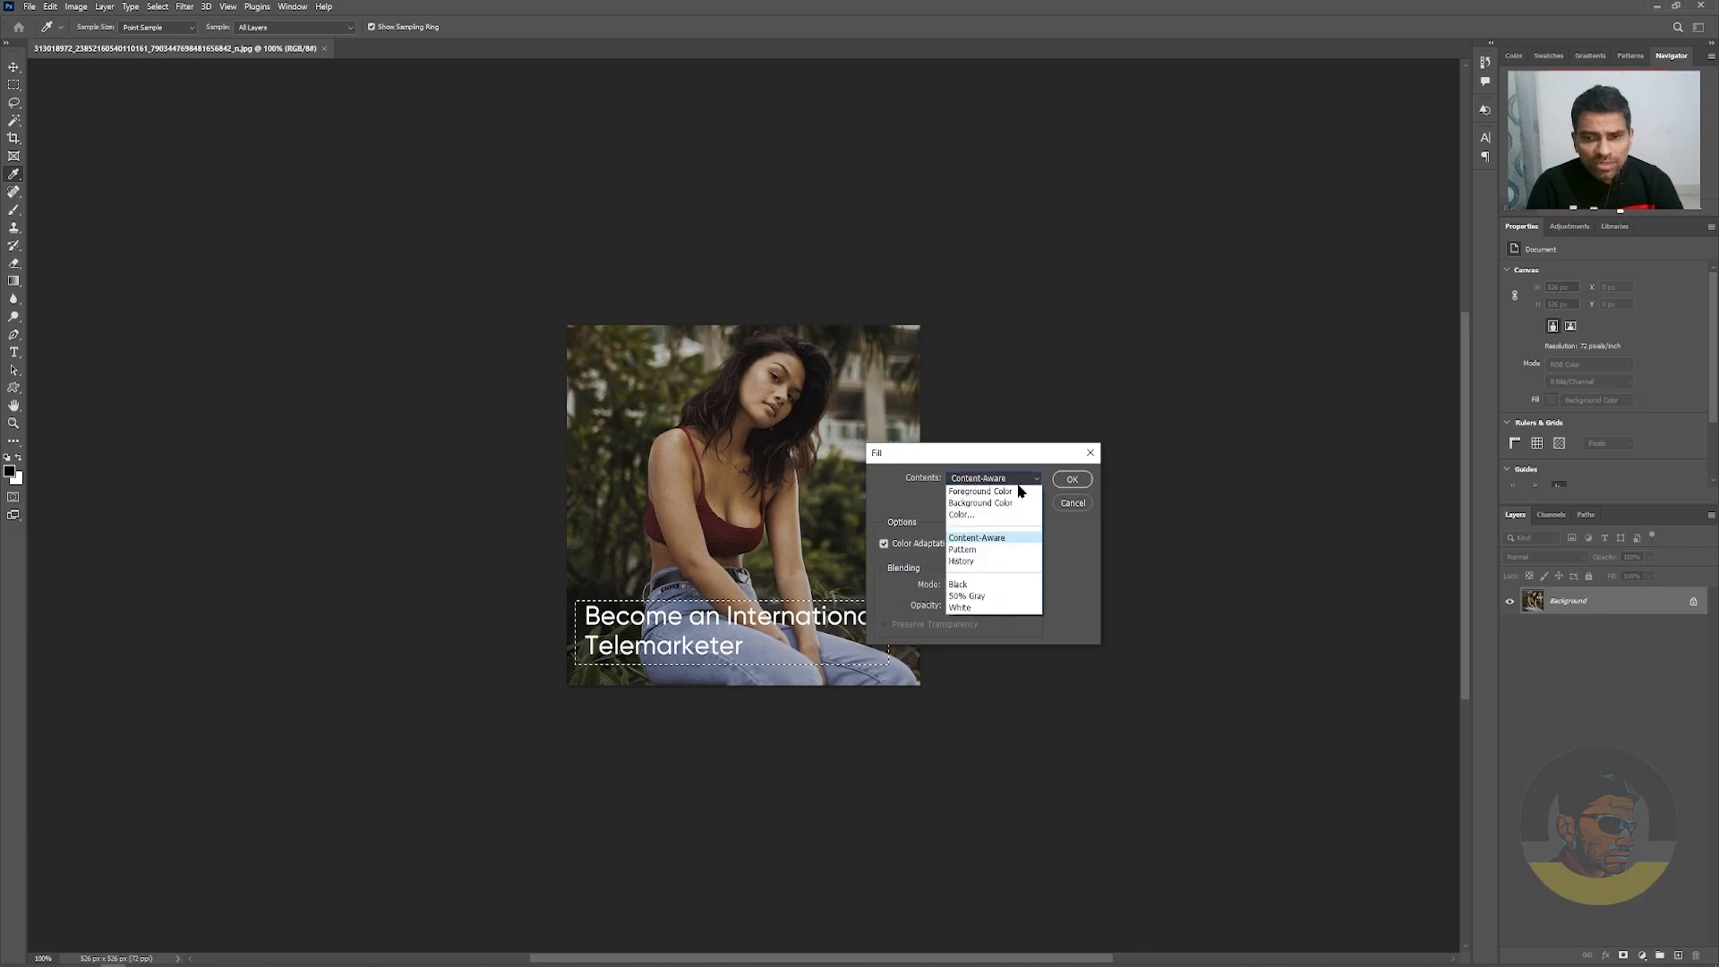
left_click(1006, 538)
left_click(1070, 479)
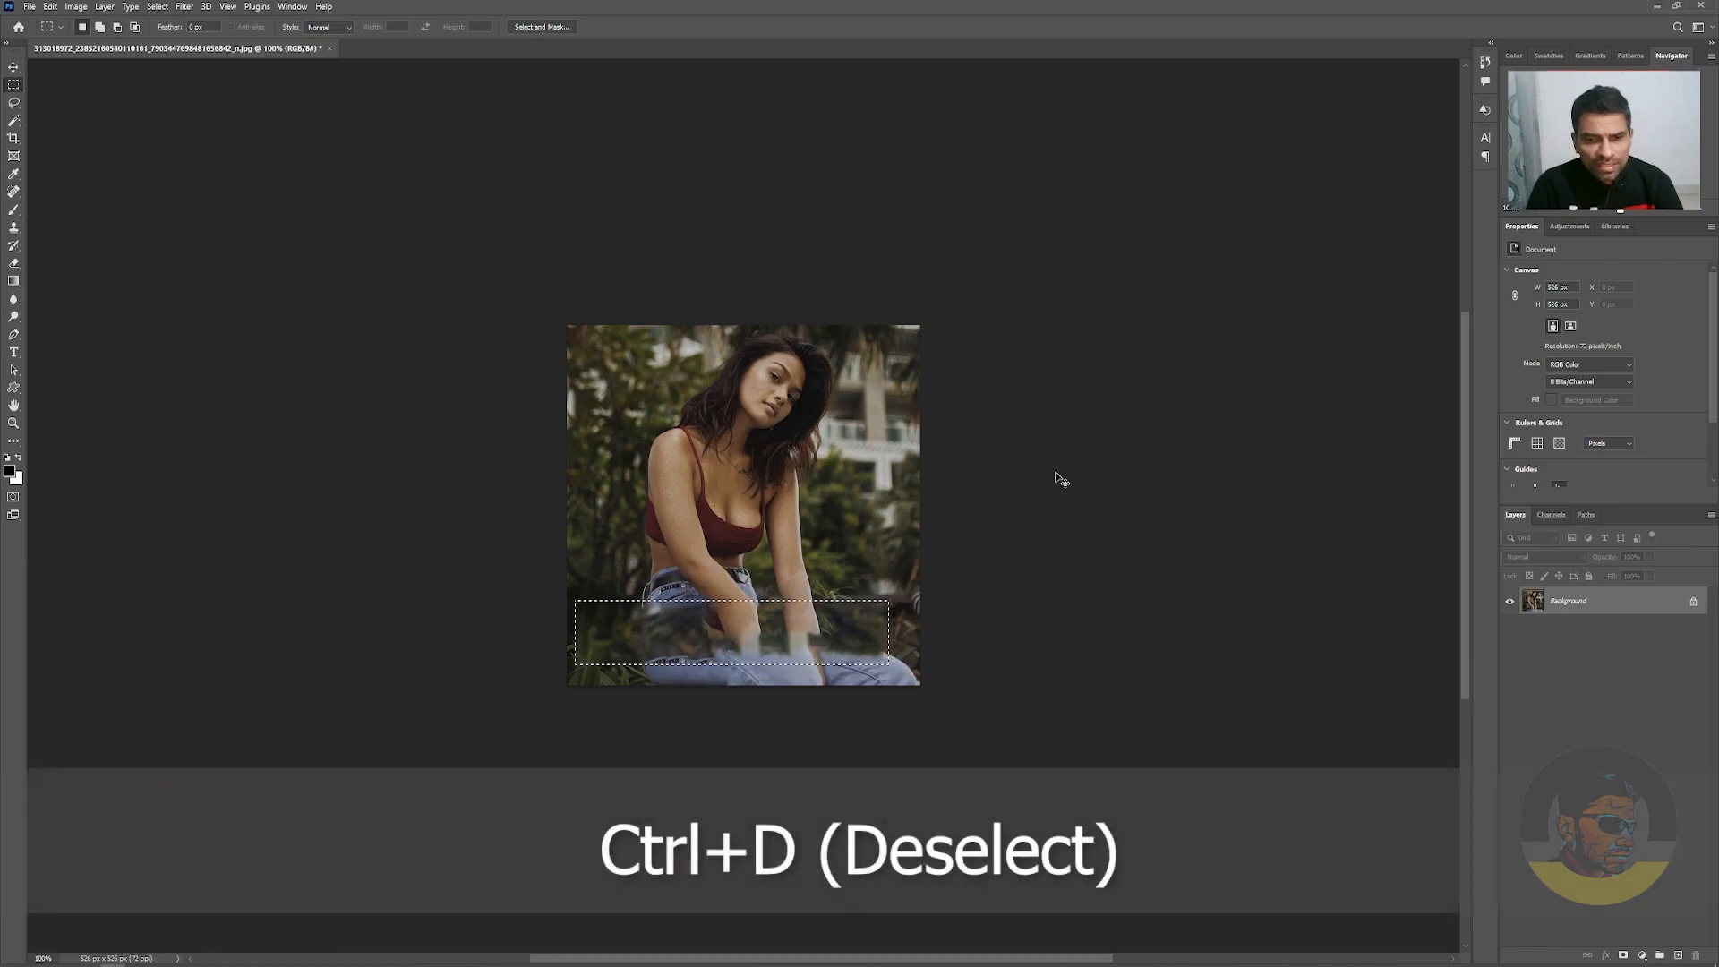
key("ctrl+d")
Undo the Content-Aware fill to bring back the caption and clear the marquee selection
left_click_drag(759, 623, 817, 659)
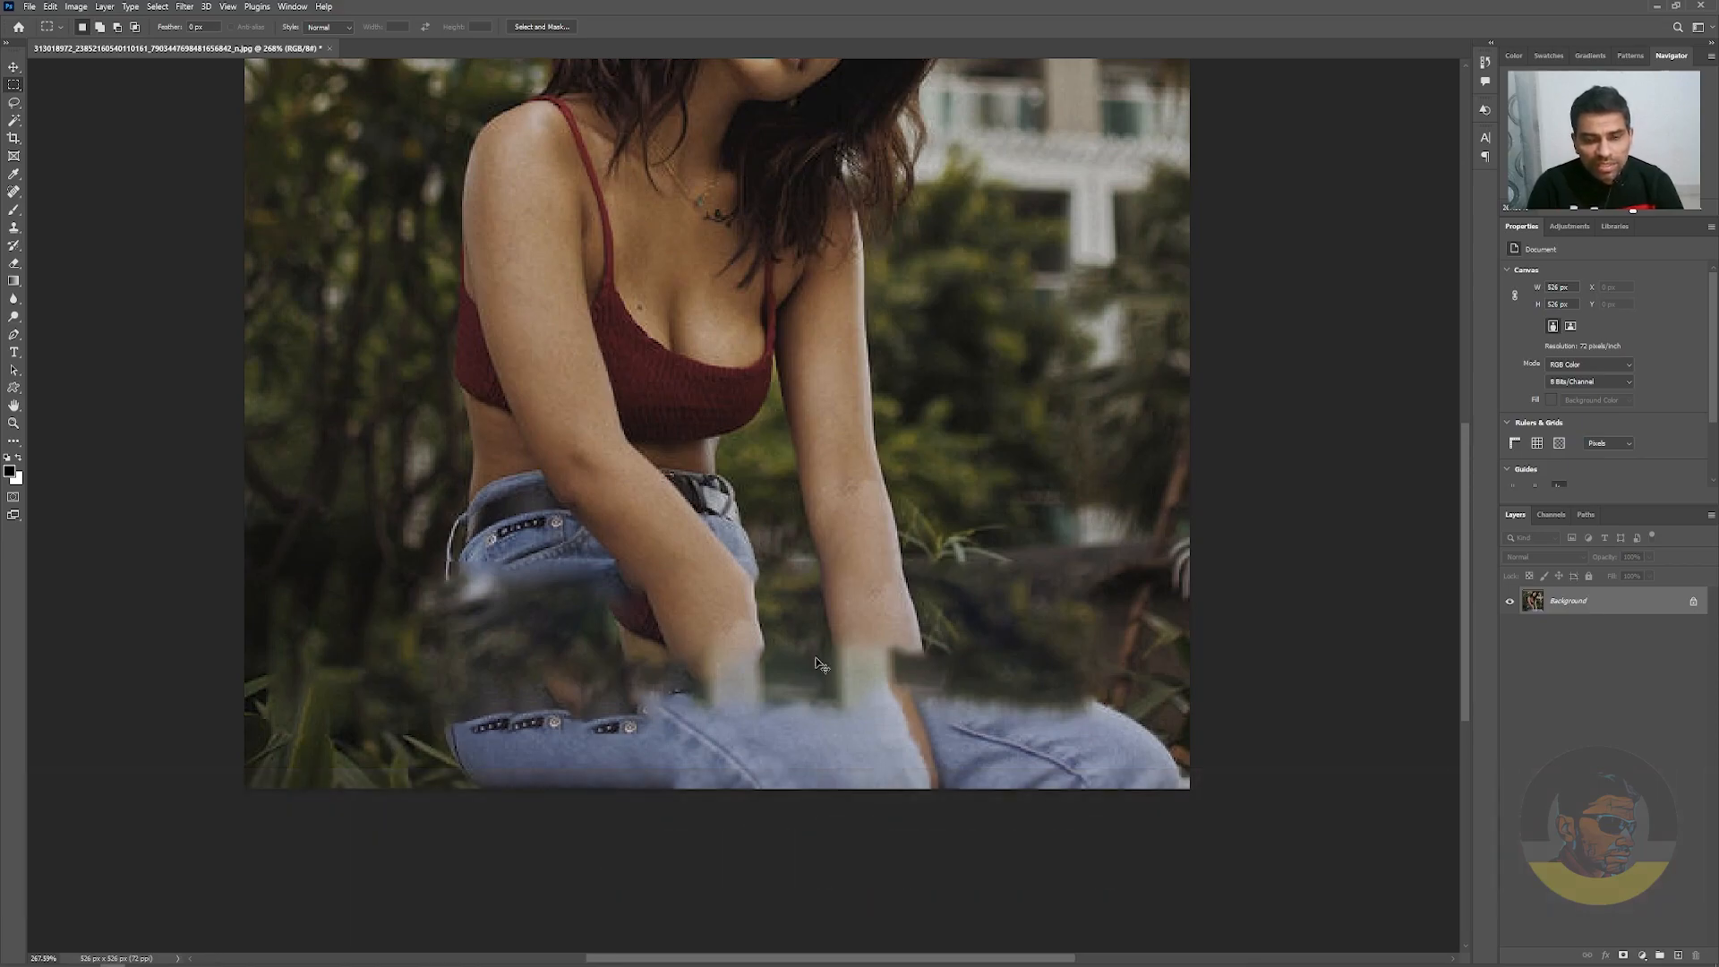
key("ctrl+z")
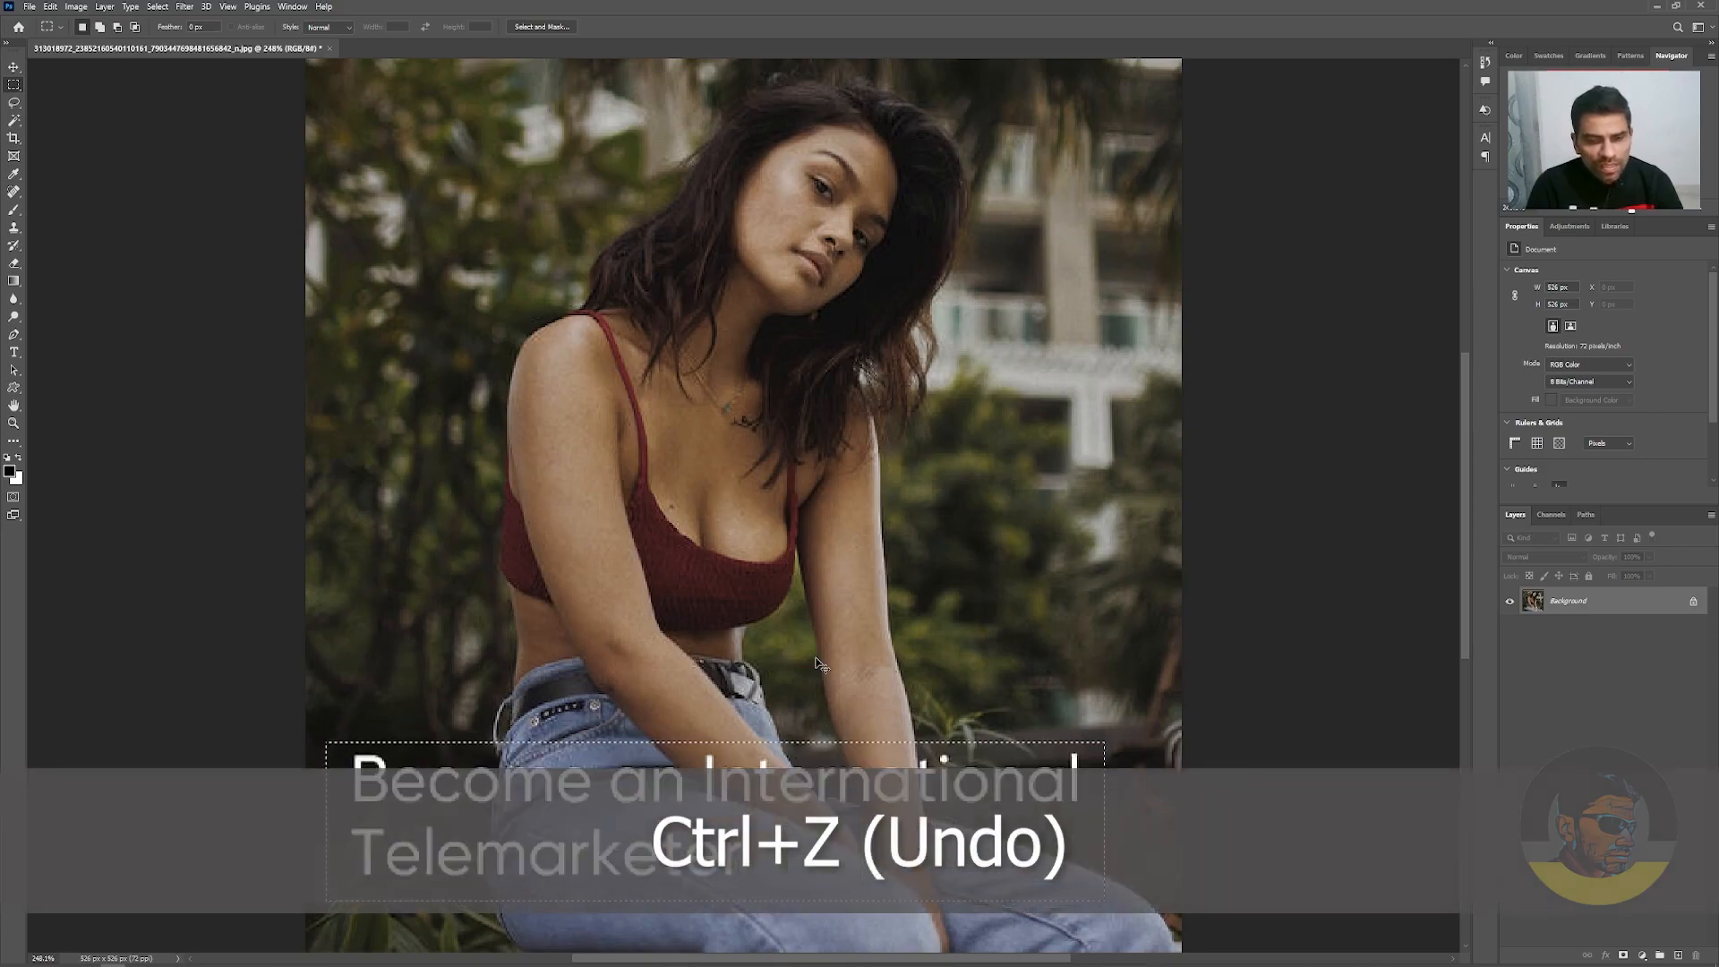
key("ctrl+d")
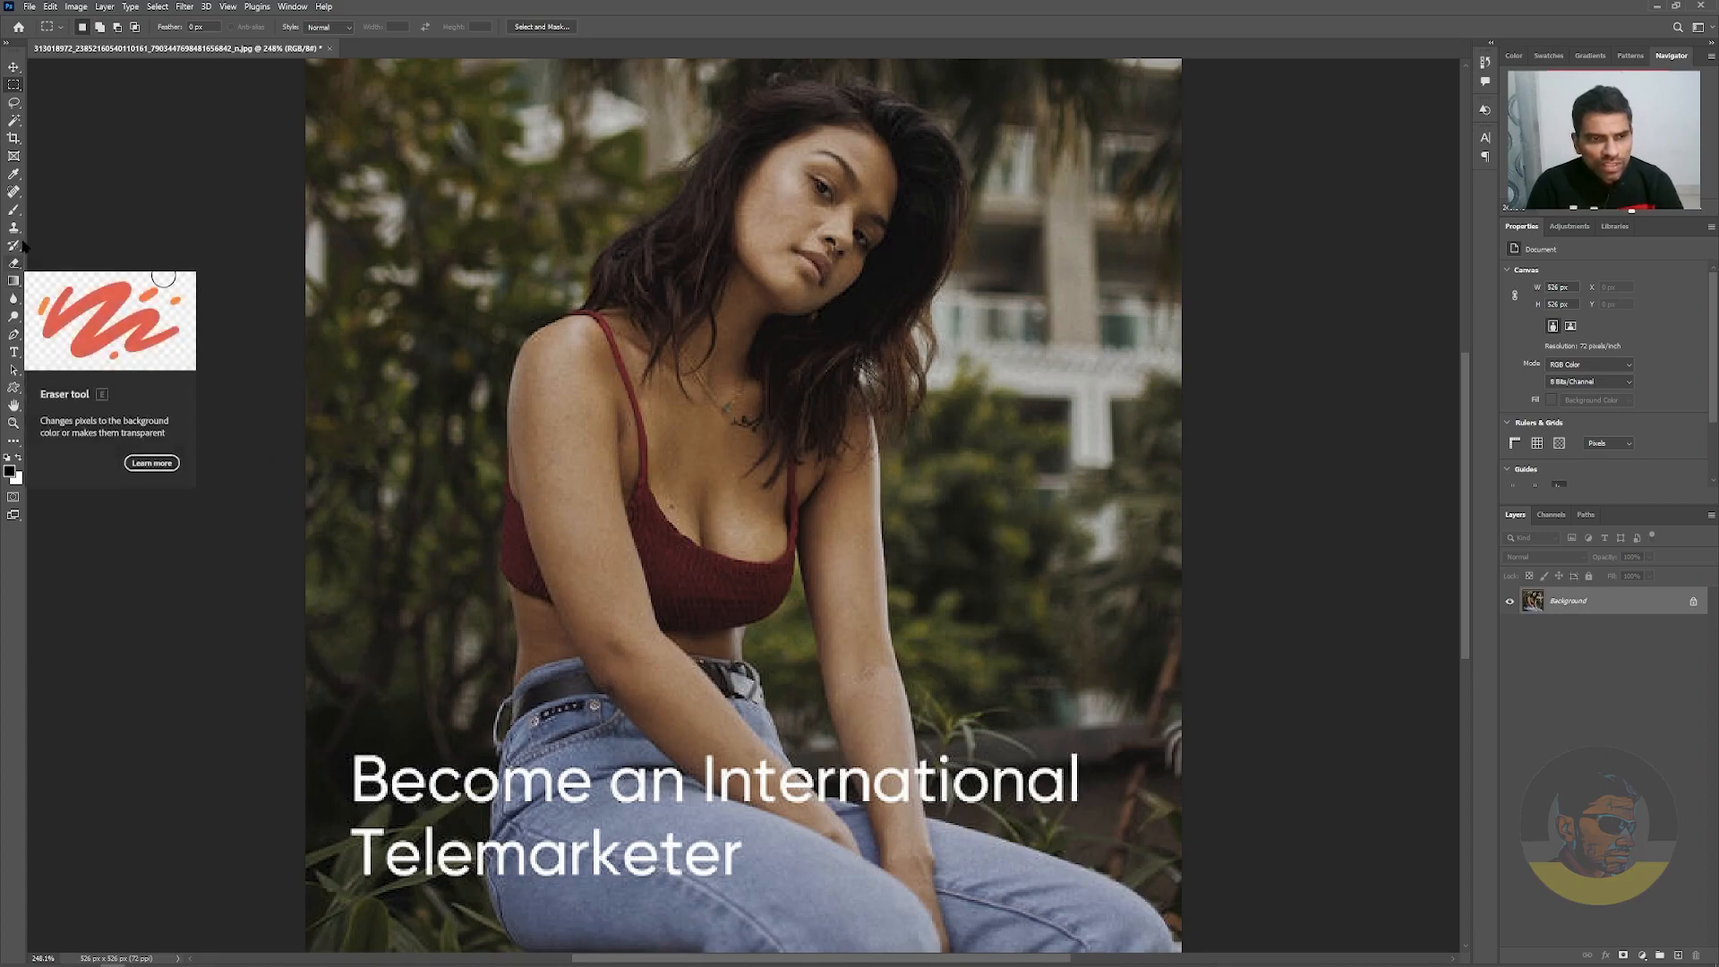
Try to remove the caption by painting over it with a smaller Content-Aware Spot Healing Brush, and undo the strokes
key("j")
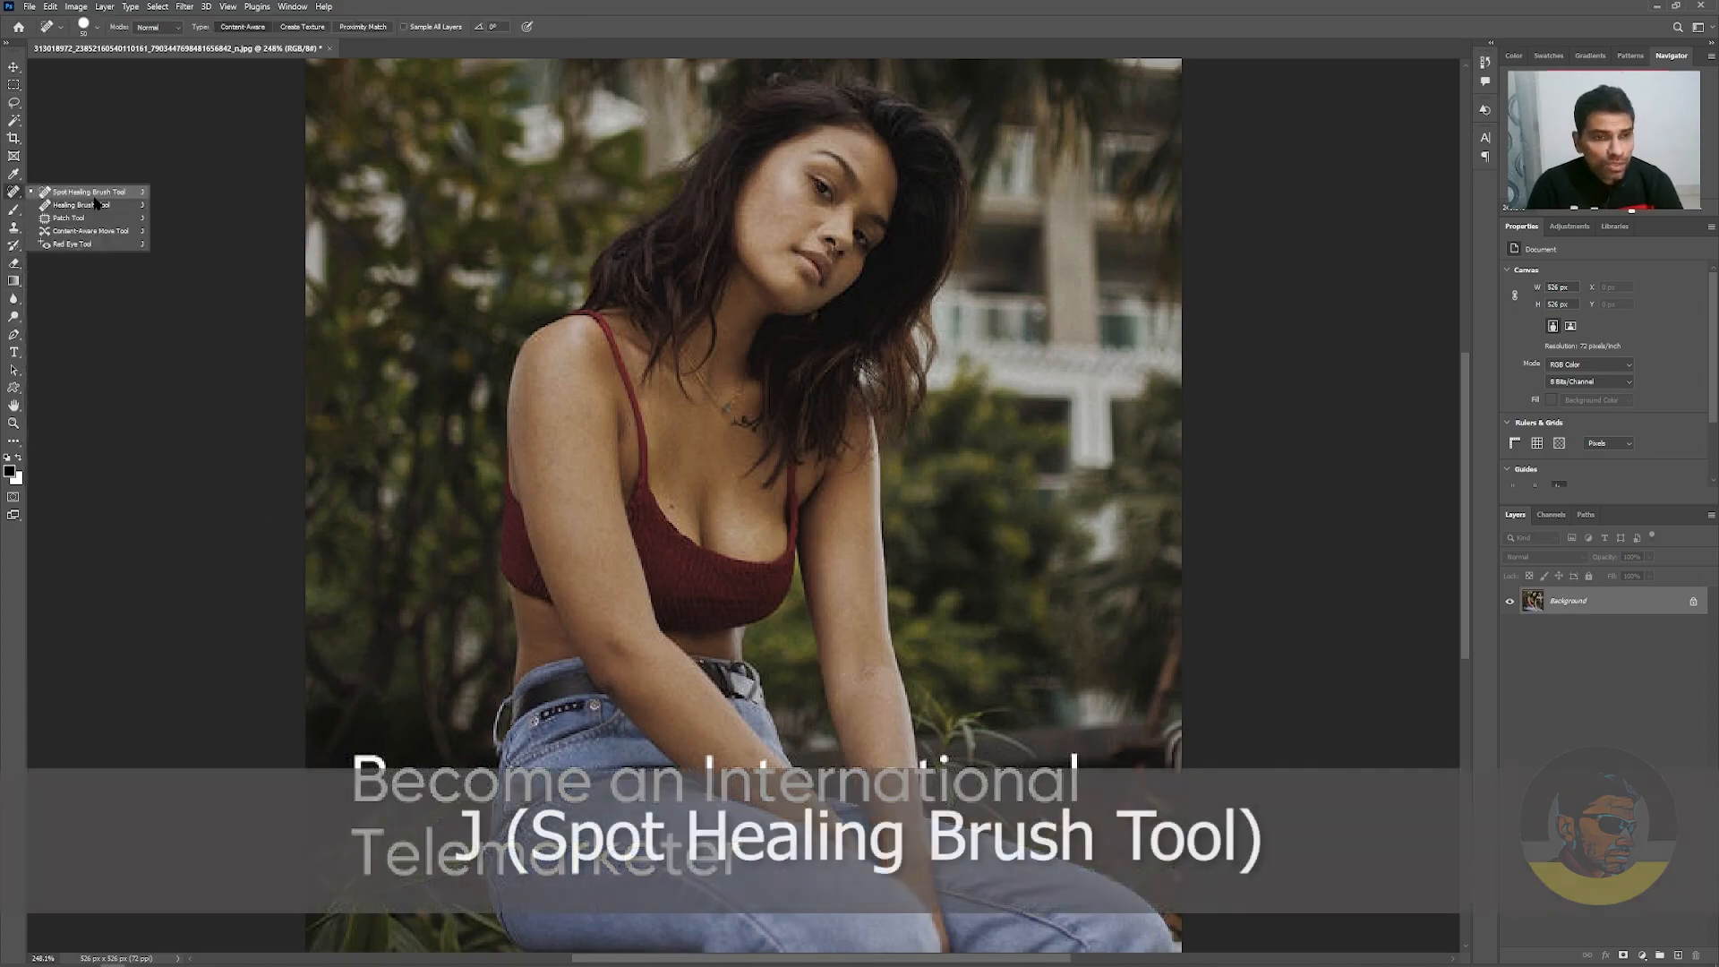
key("bracketleft")
key("bracketleft")
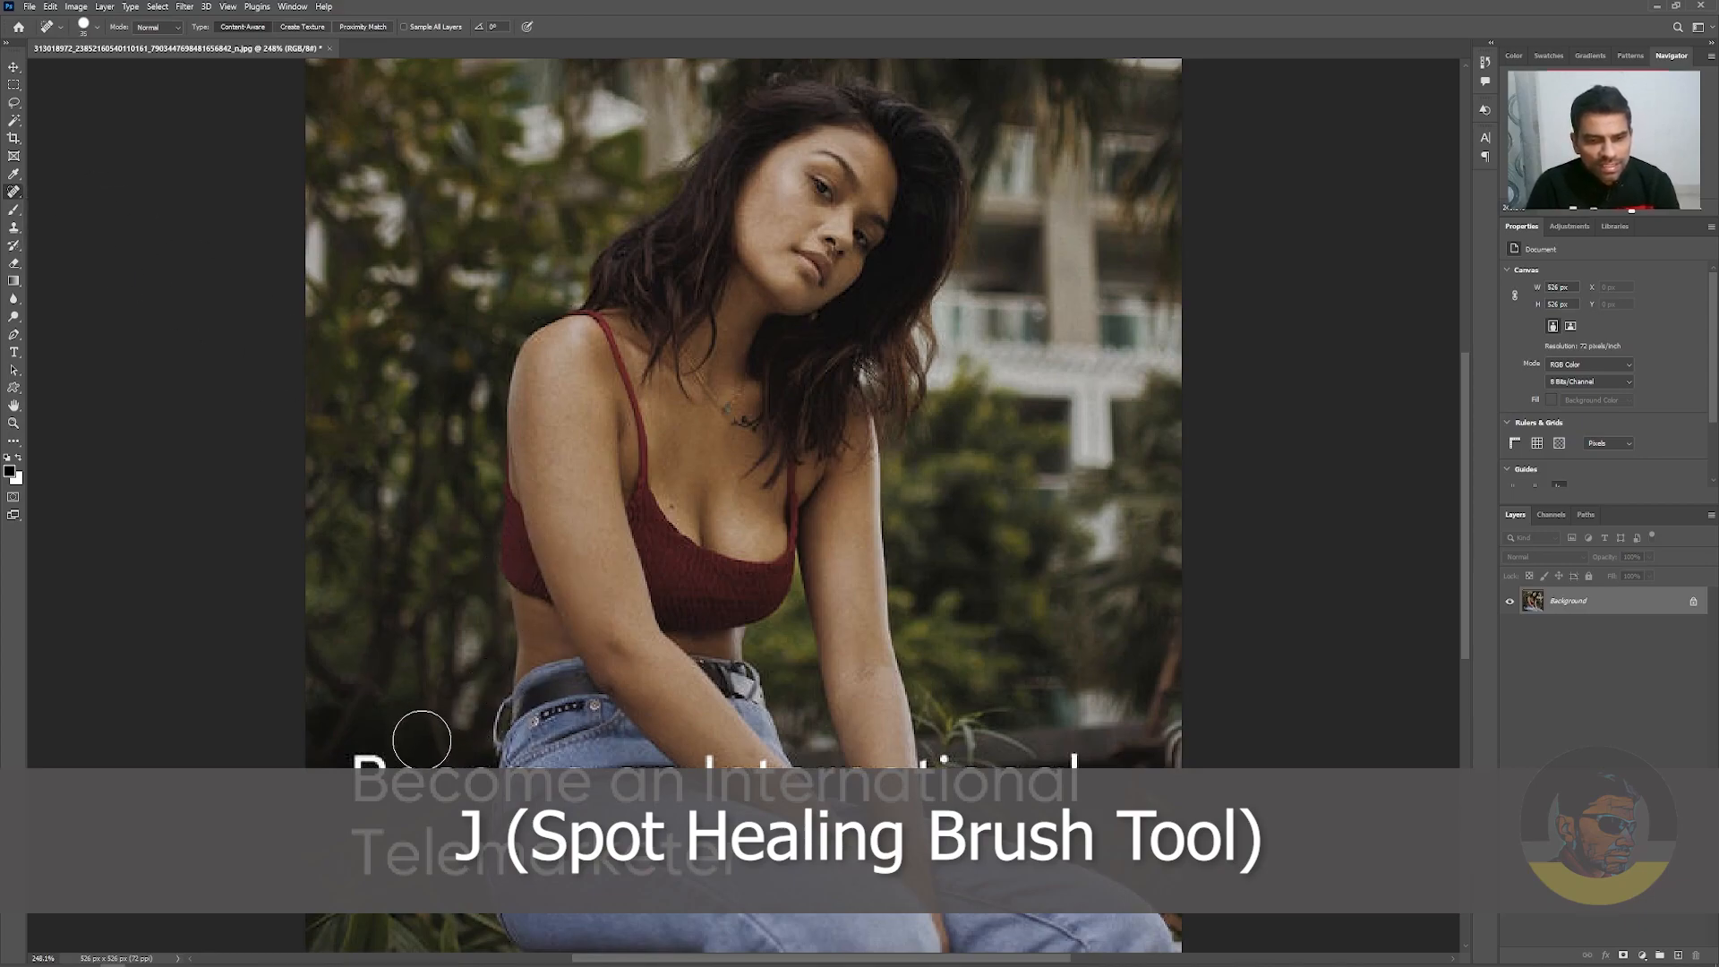
mouse_move(369, 769)
left_mouse_down()
mouse_move(1006, 786)
mouse_move(950, 771)
mouse_move(1071, 790)
mouse_move(751, 799)
mouse_move(703, 818)
mouse_move(731, 857)
mouse_move(678, 863)
mouse_move(384, 856)
mouse_move(374, 840)
mouse_move(425, 837)
mouse_move(423, 853)
mouse_move(363, 854)
mouse_move(421, 828)
left_mouse_up()
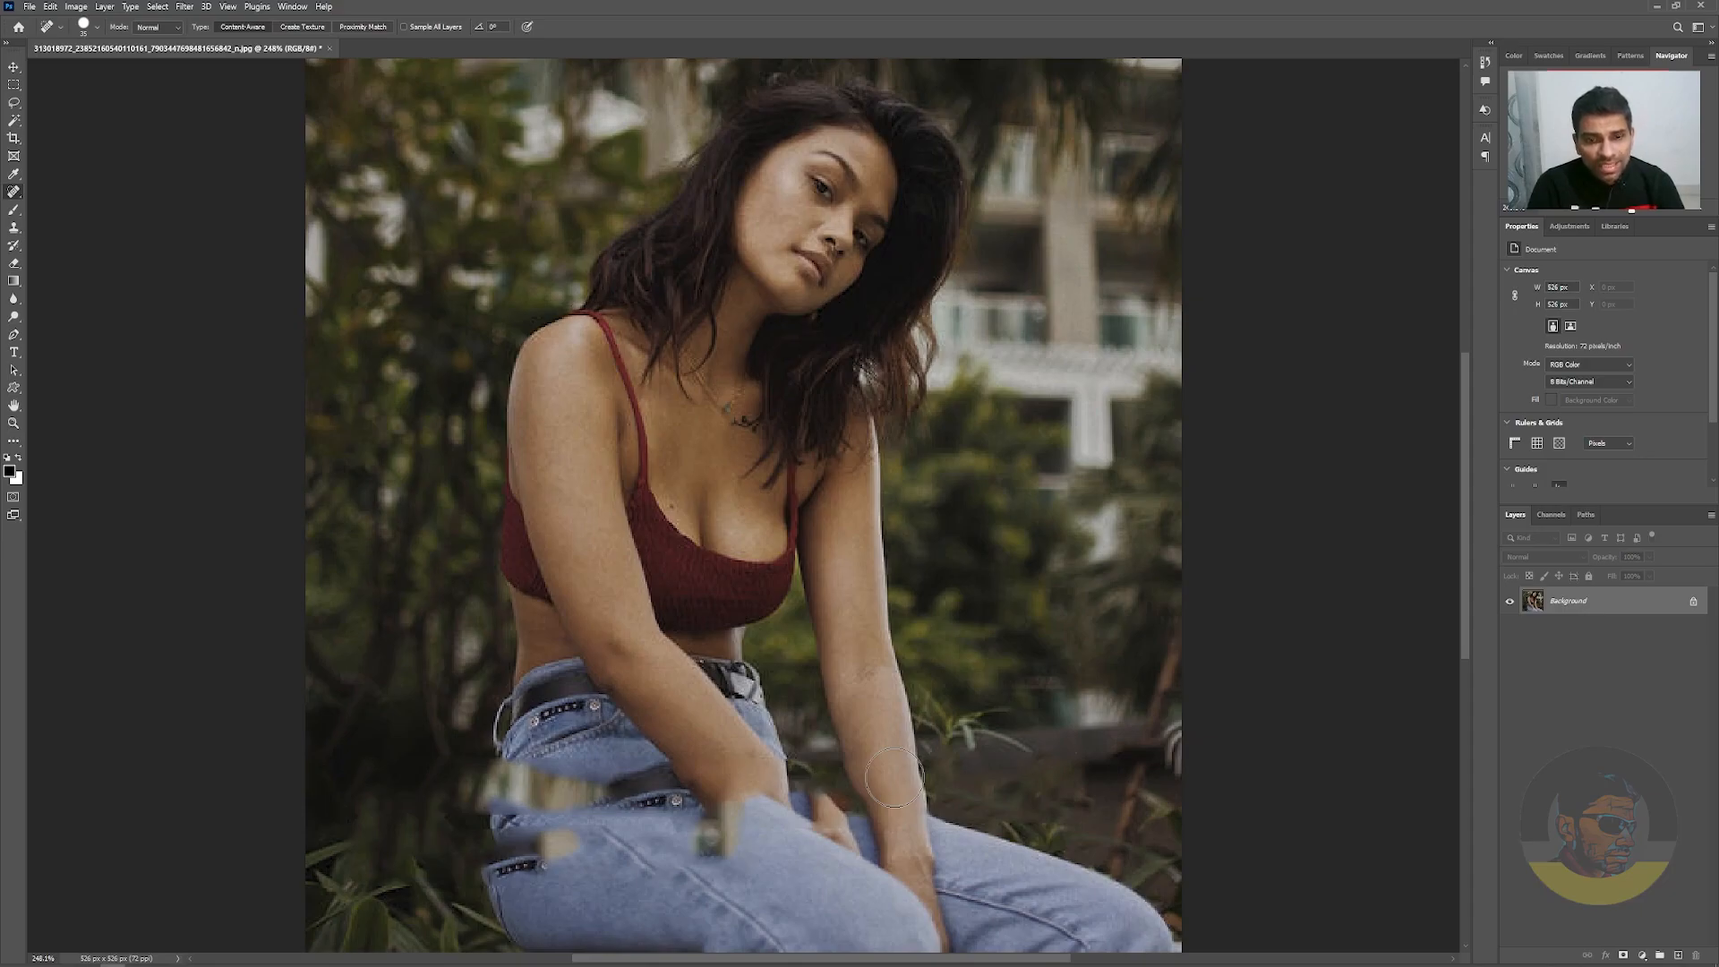
key("ctrl+z")
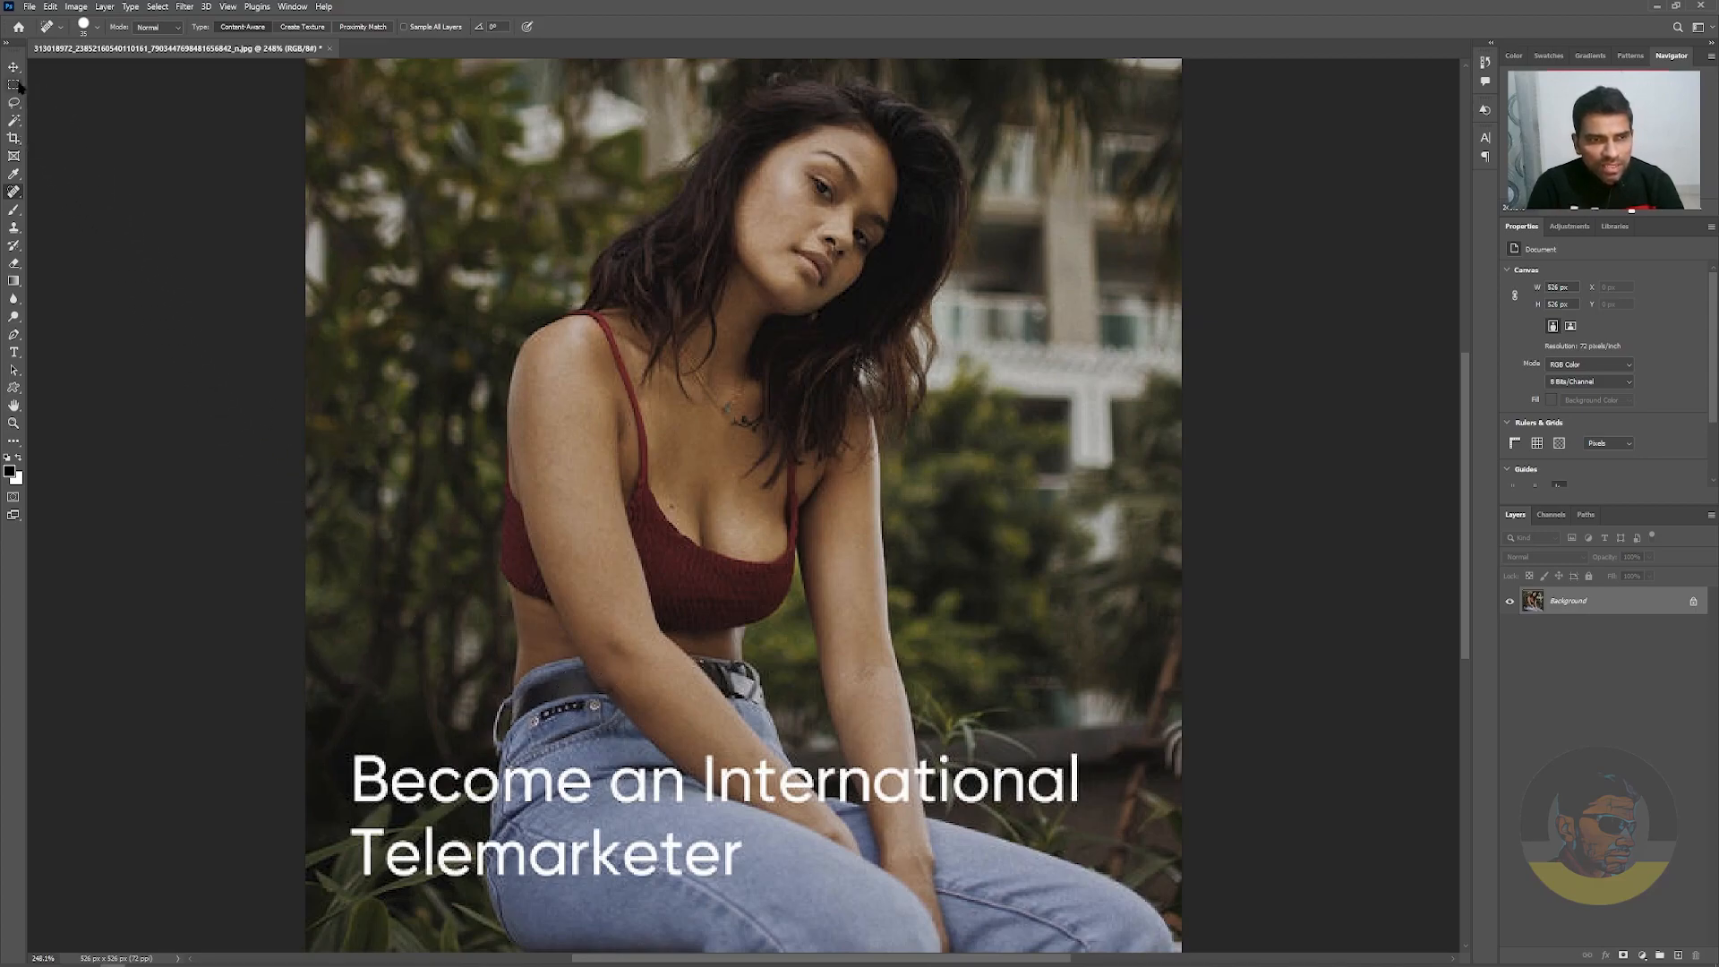
Select the white letters of "Become" in the caption's first line with the Magic Wand, adding each letter to the selection
key("w")
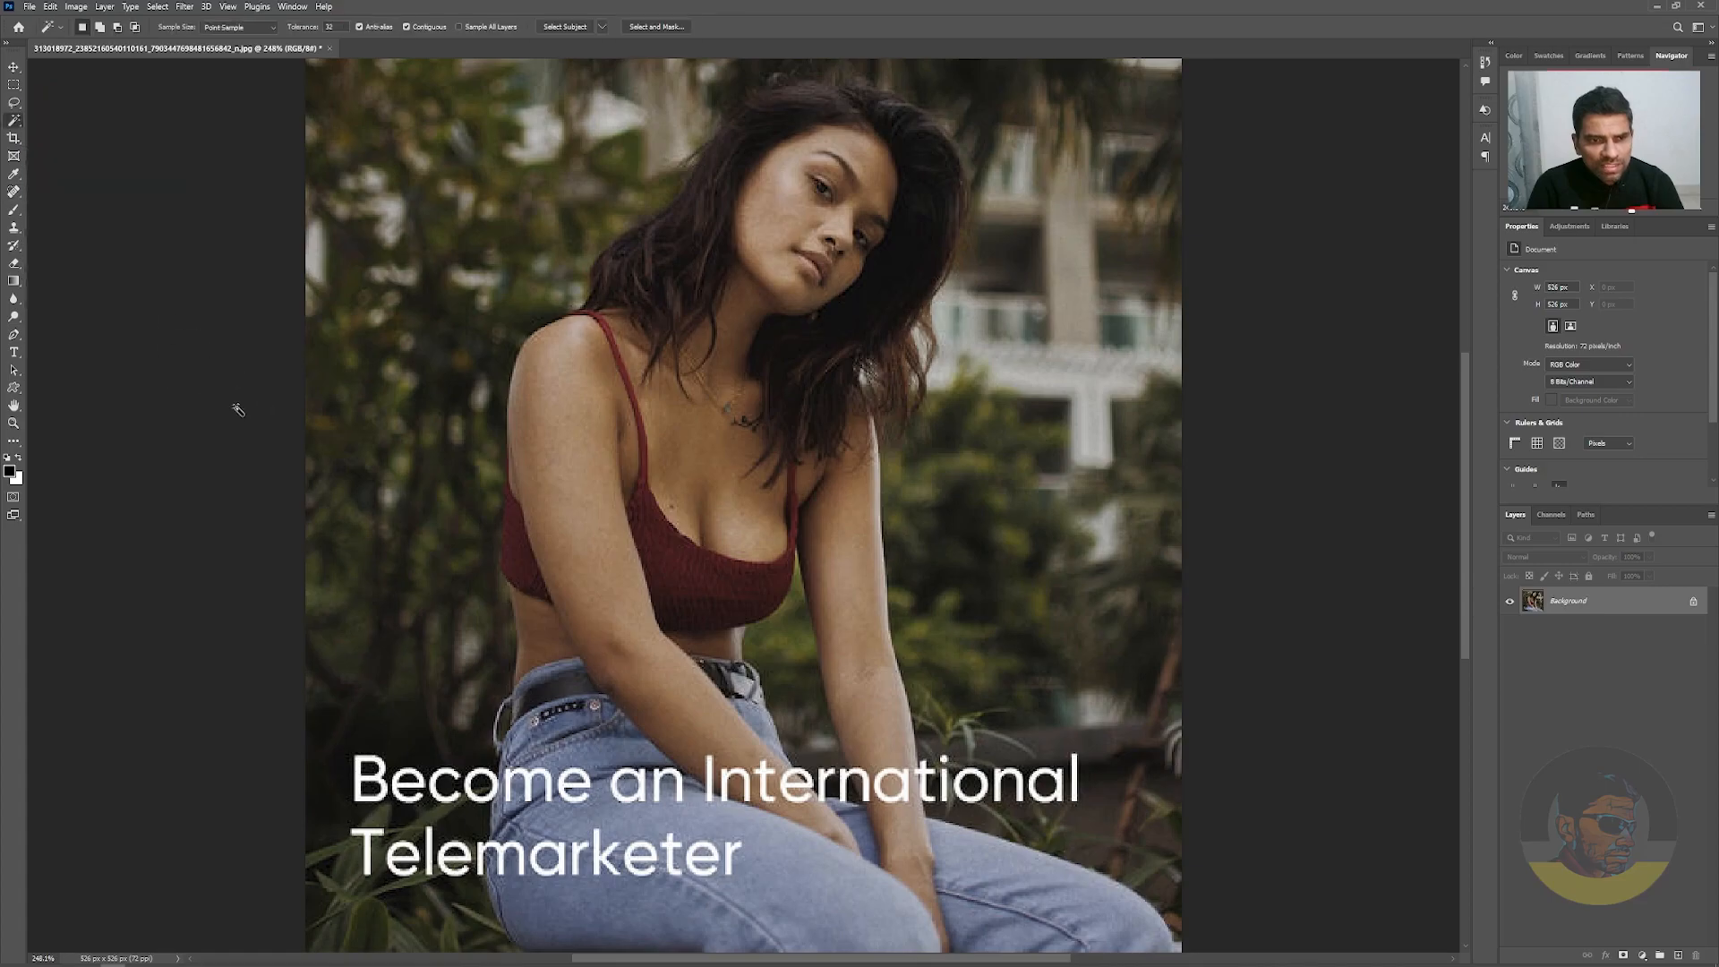
right_click(9, 129)
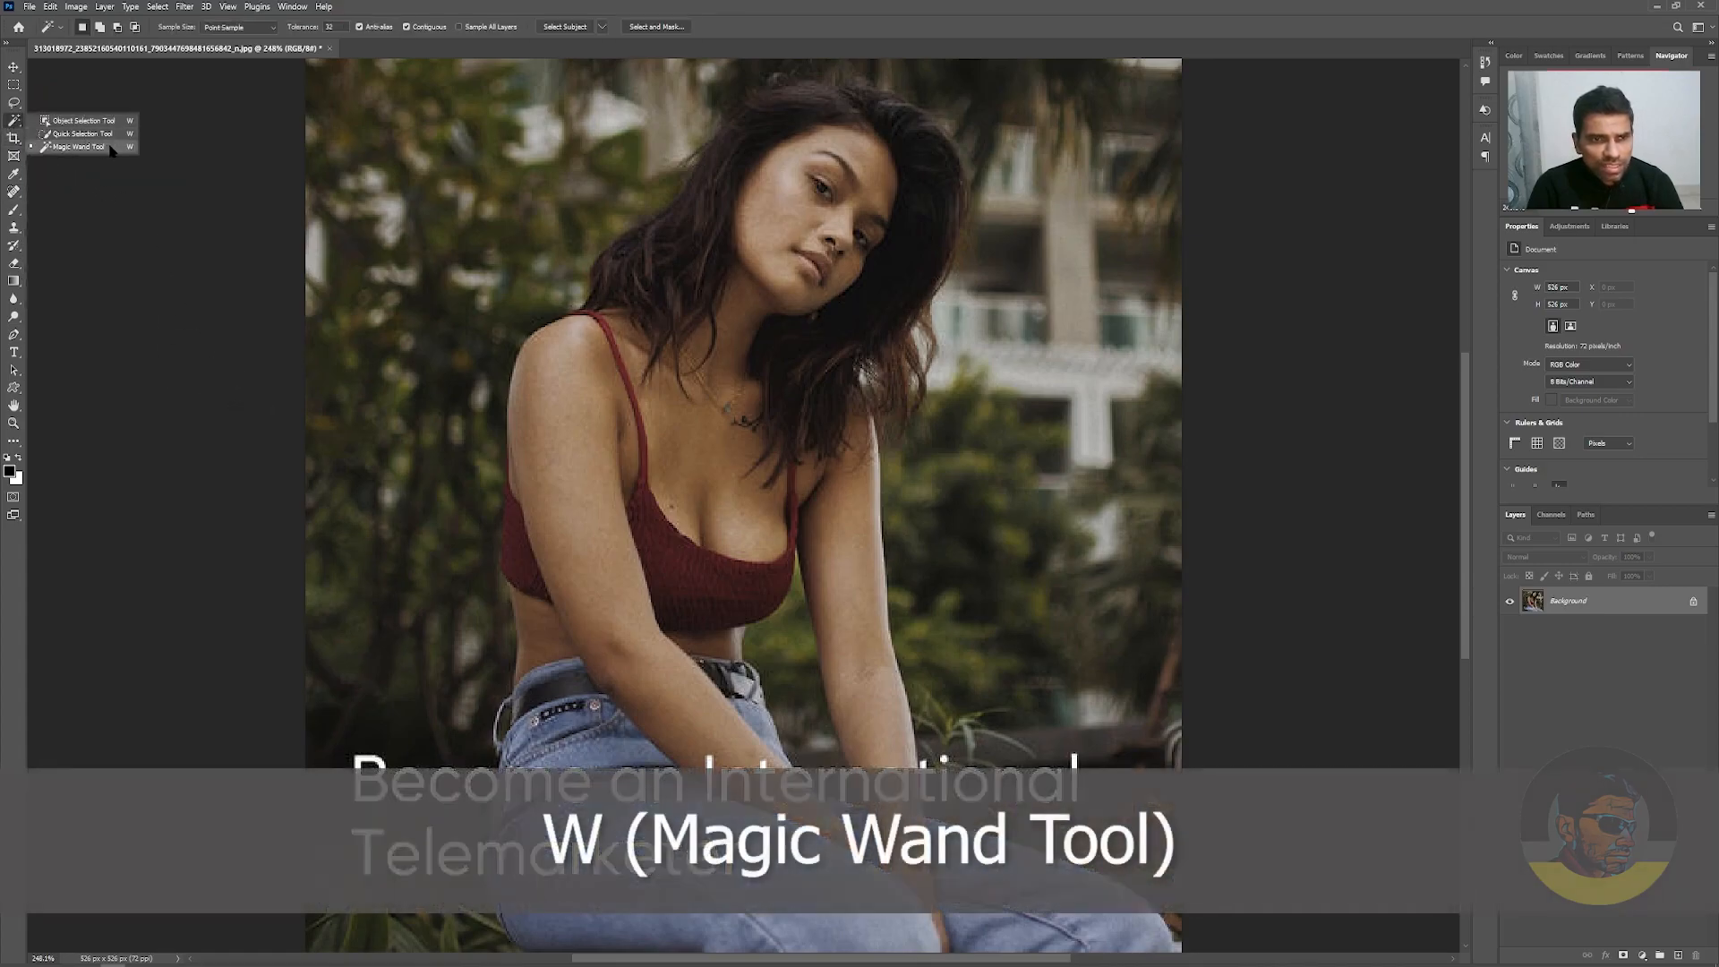
left_click(80, 147)
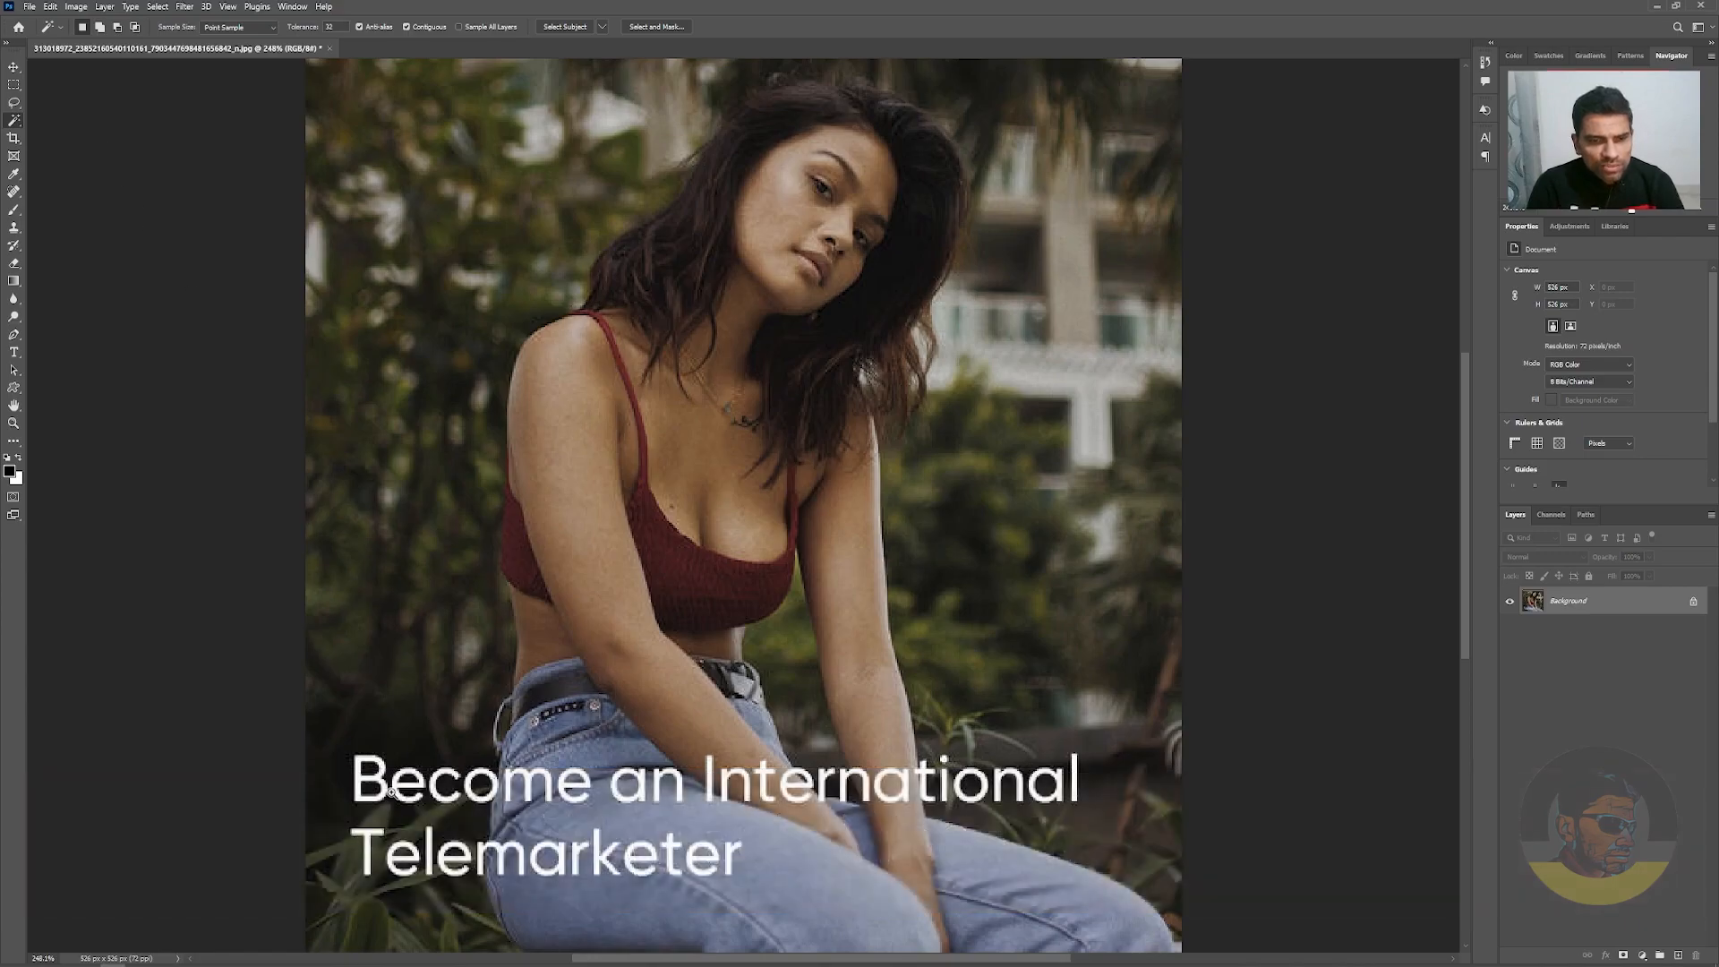
left_click_drag(367, 788, 394, 800)
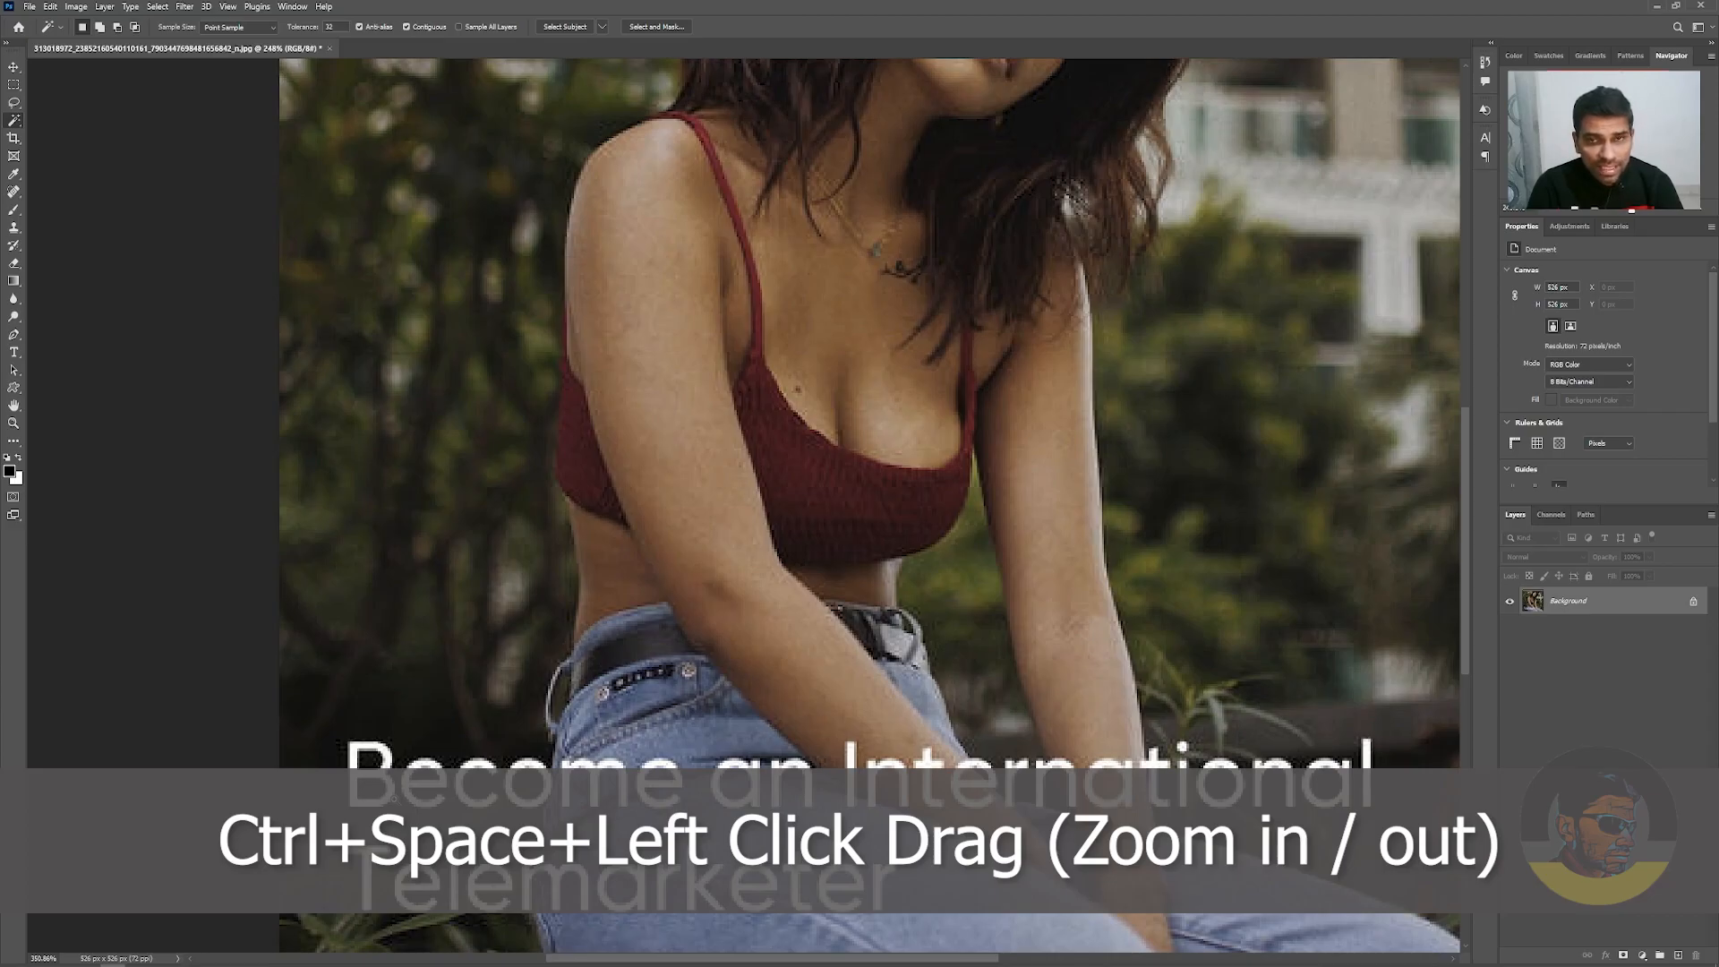
mouse_move(394, 799)
left_mouse_down()
mouse_move(448, 806)
mouse_move(415, 786)
left_mouse_up()
key("shift")
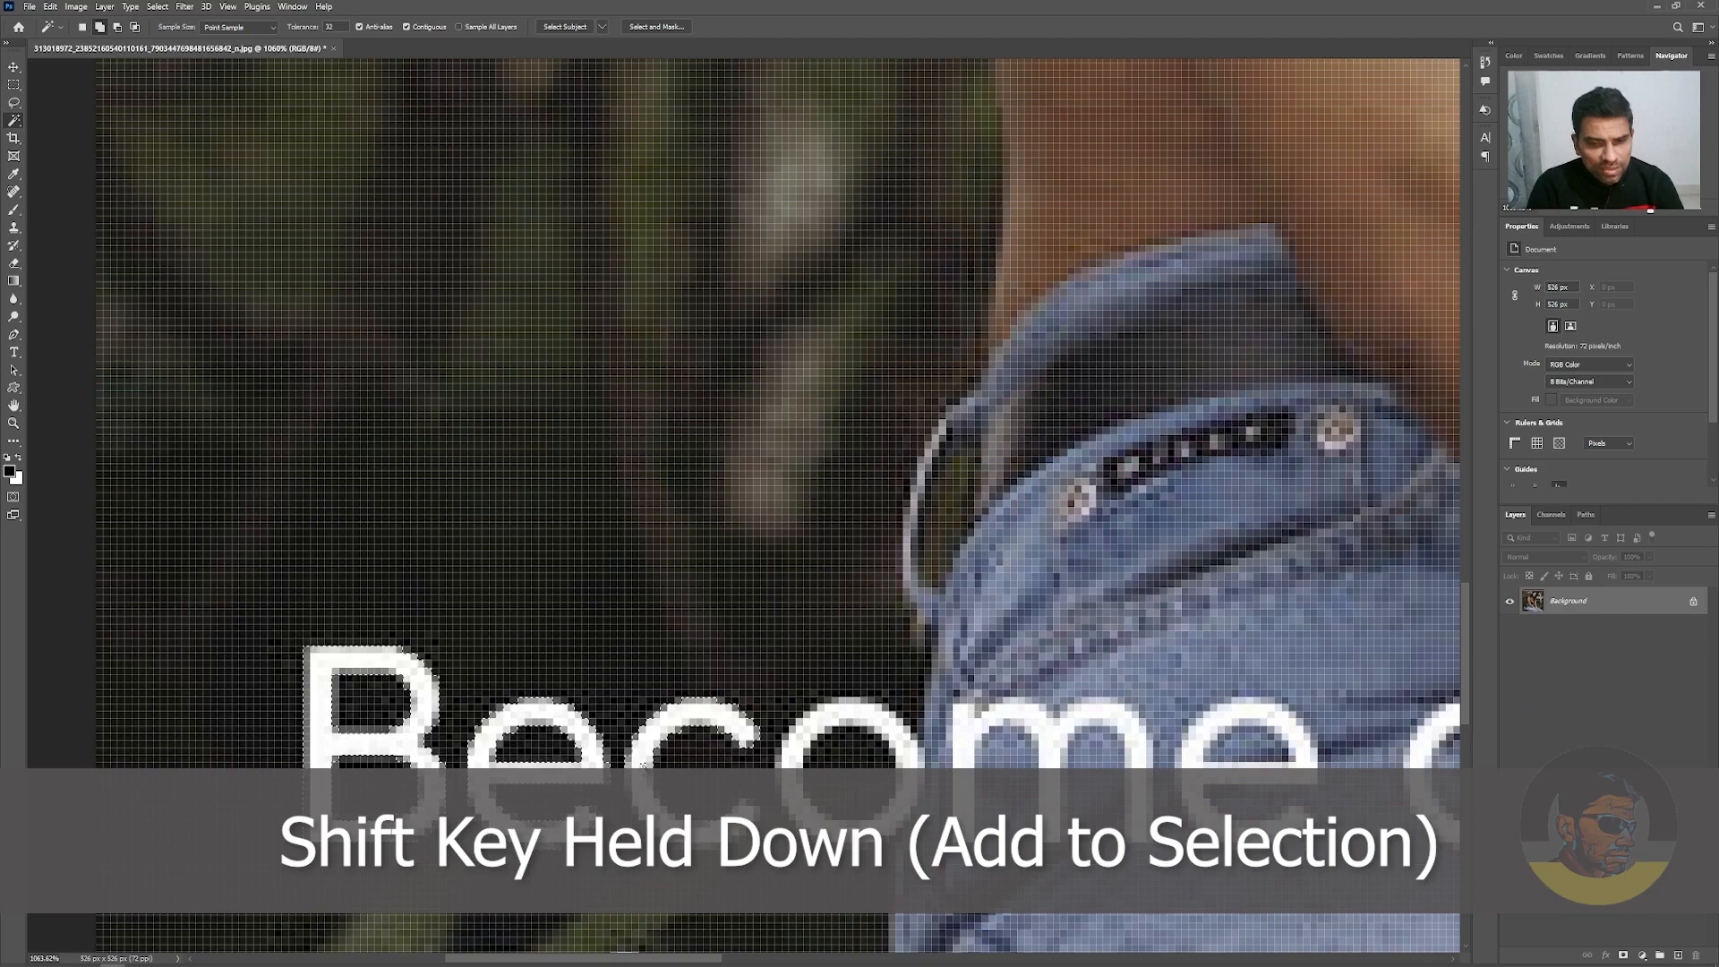
left_click(971, 730, "shift")
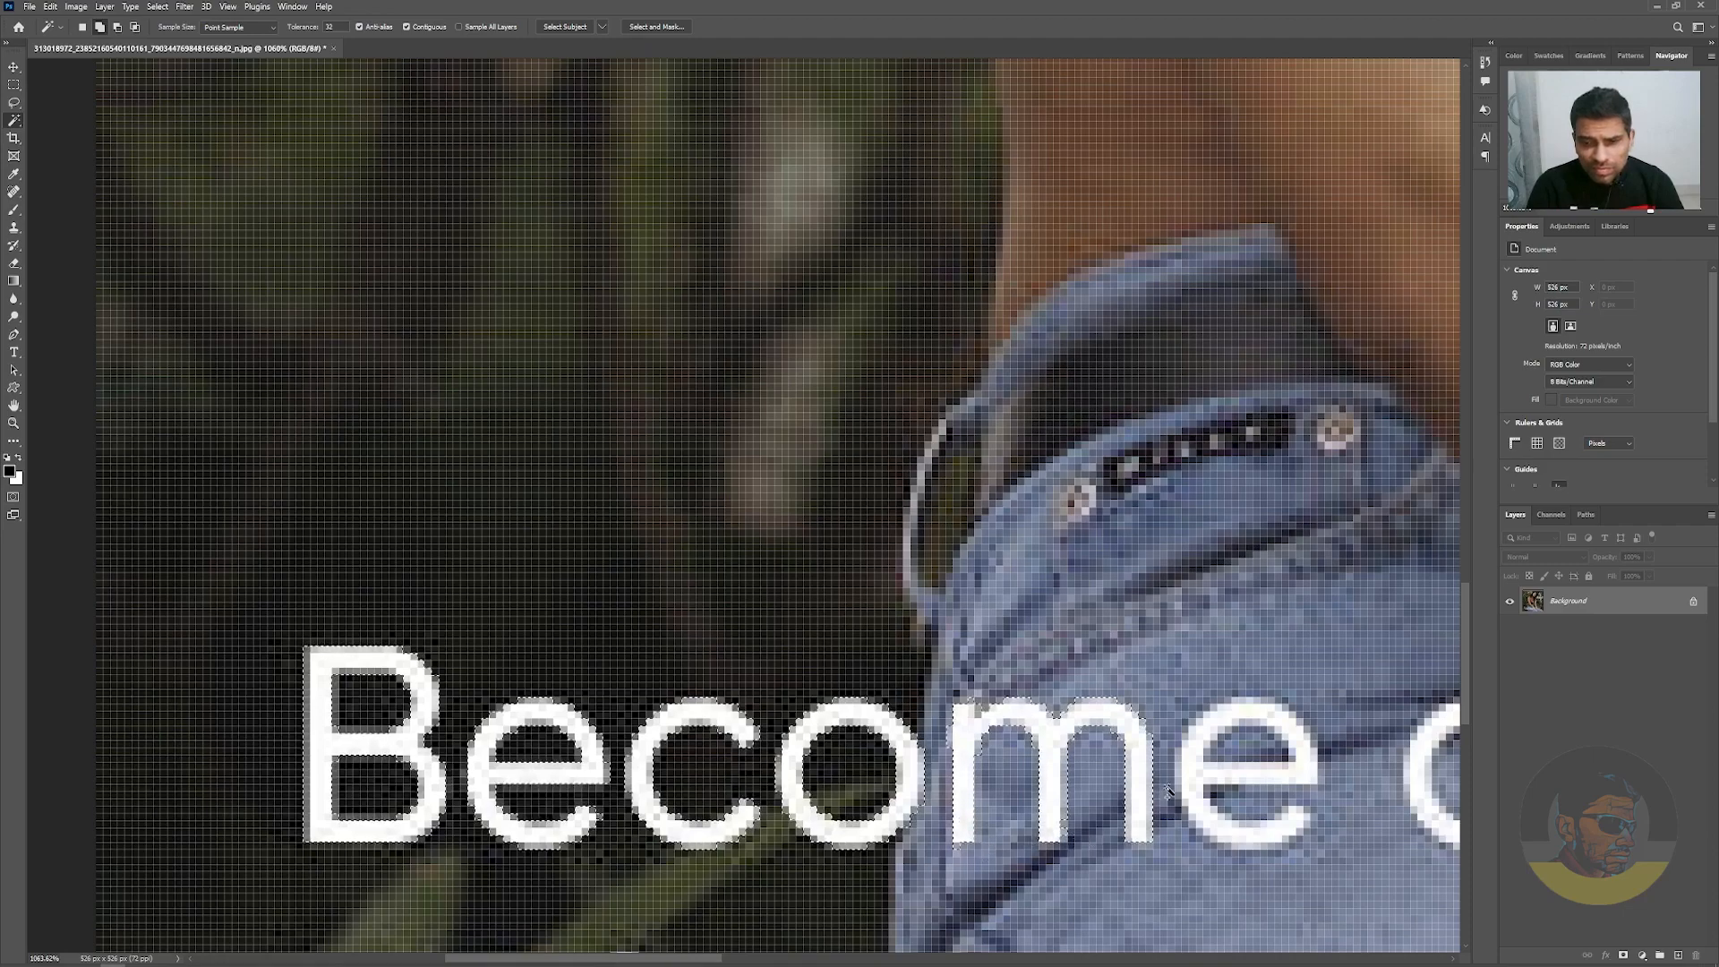
left_click(1261, 785, "shift")
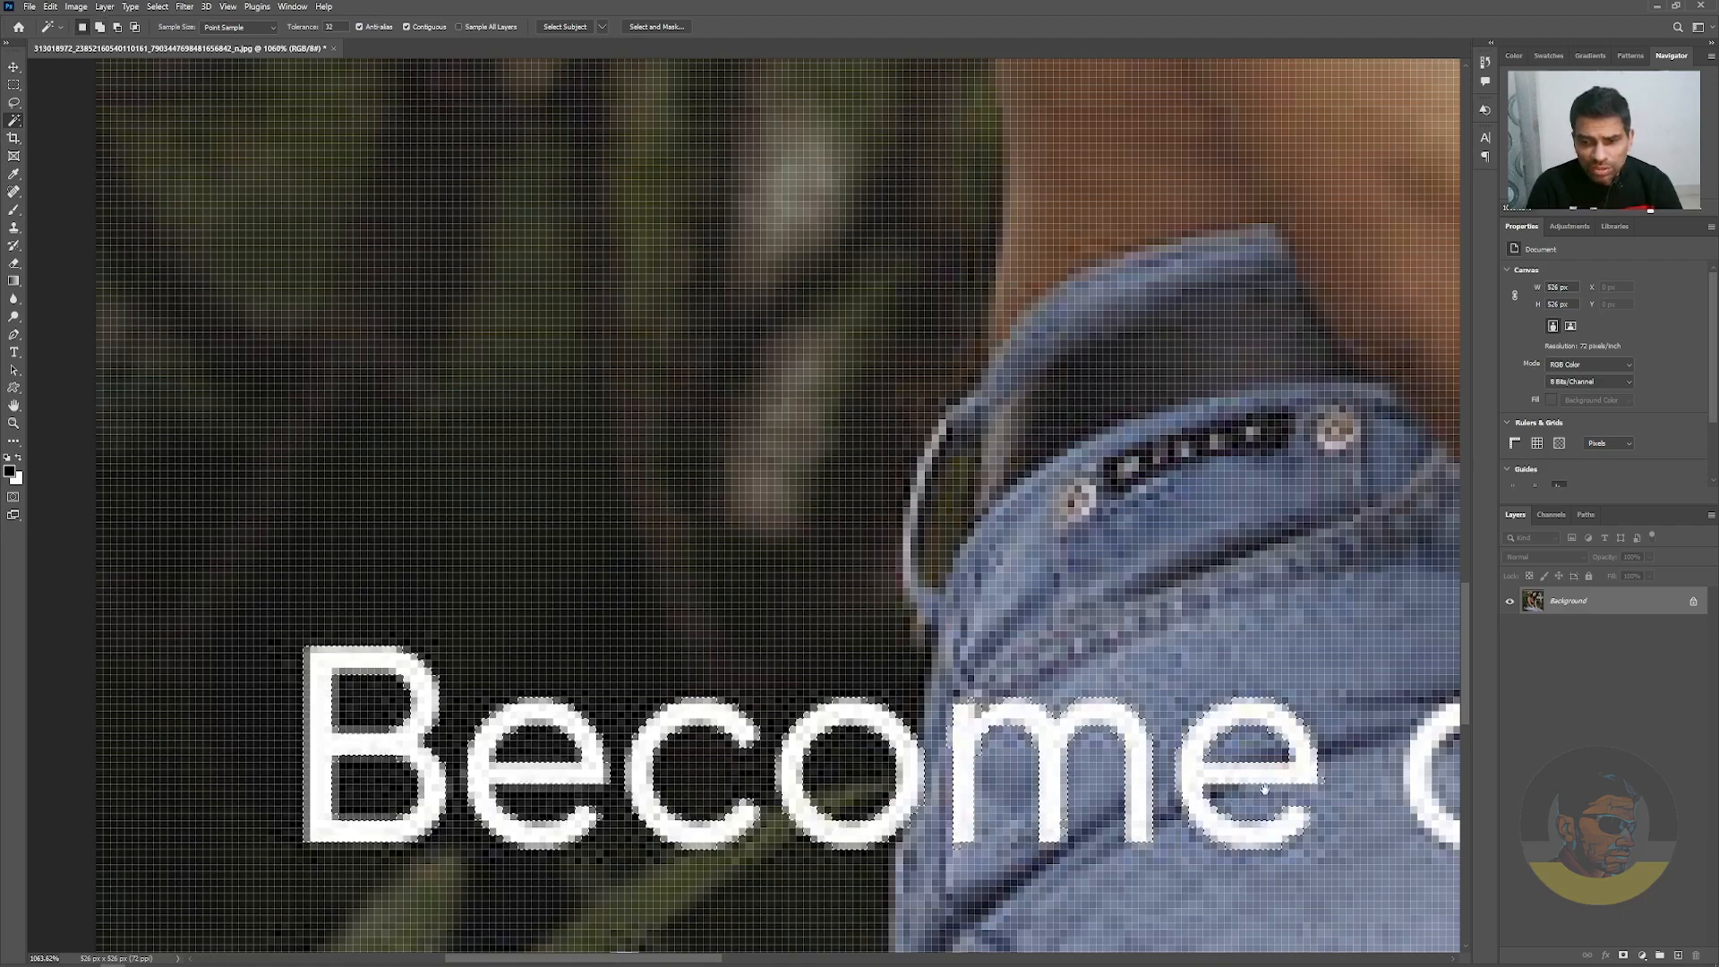
Add the letters of "an" and "Intern" in the caption's first line to the Magic Wand selection
left_click_drag(1264, 782, 513, 724)
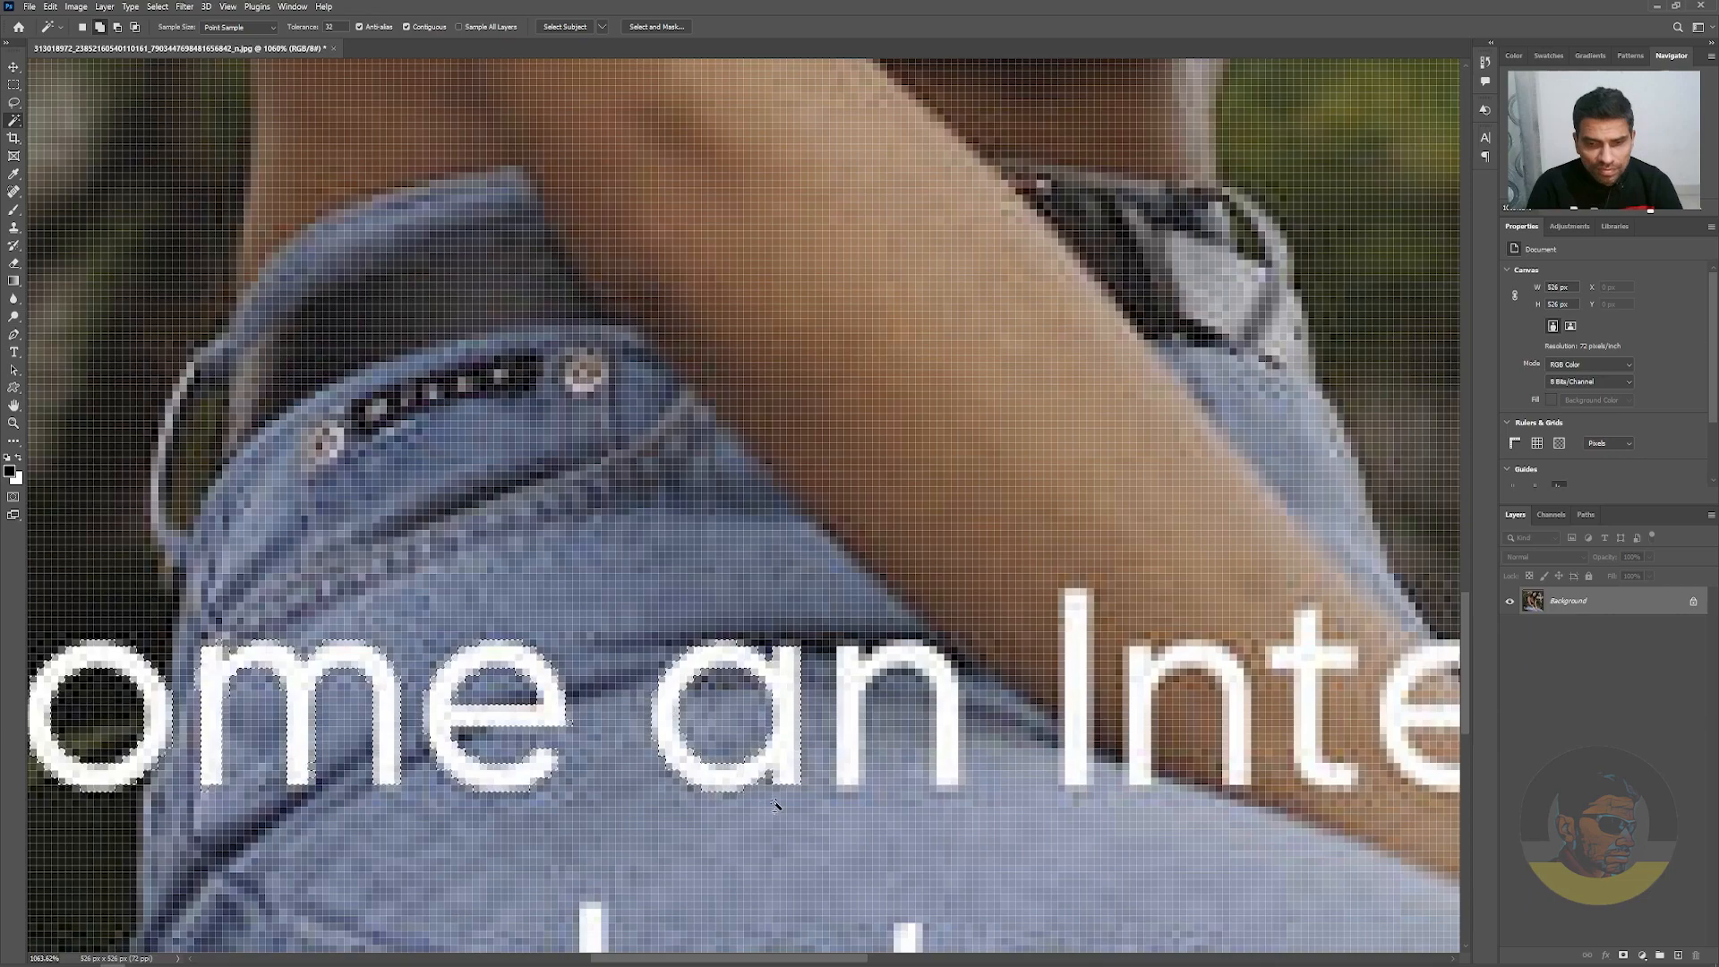
left_click(1085, 702, "shift")
left_click_drag(1174, 734, 714, 701)
left_click(846, 721, "shift")
left_click(1054, 710, "shift")
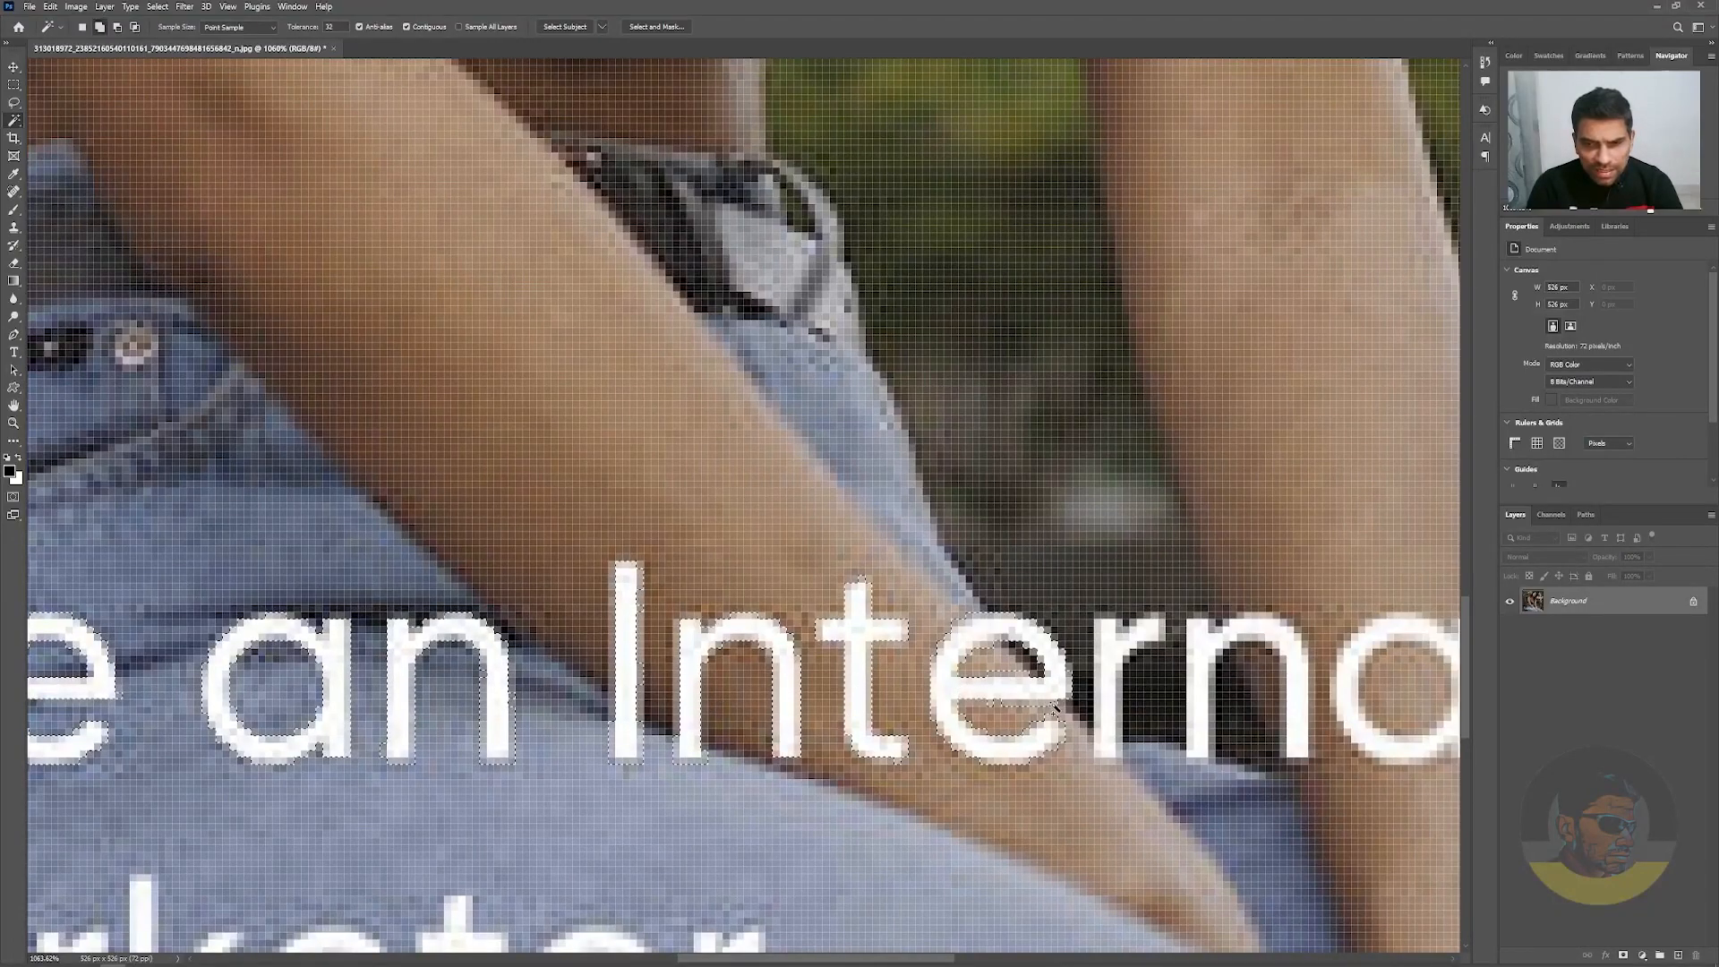
left_click(1106, 703, "shift")
left_click(1204, 697, "shift")
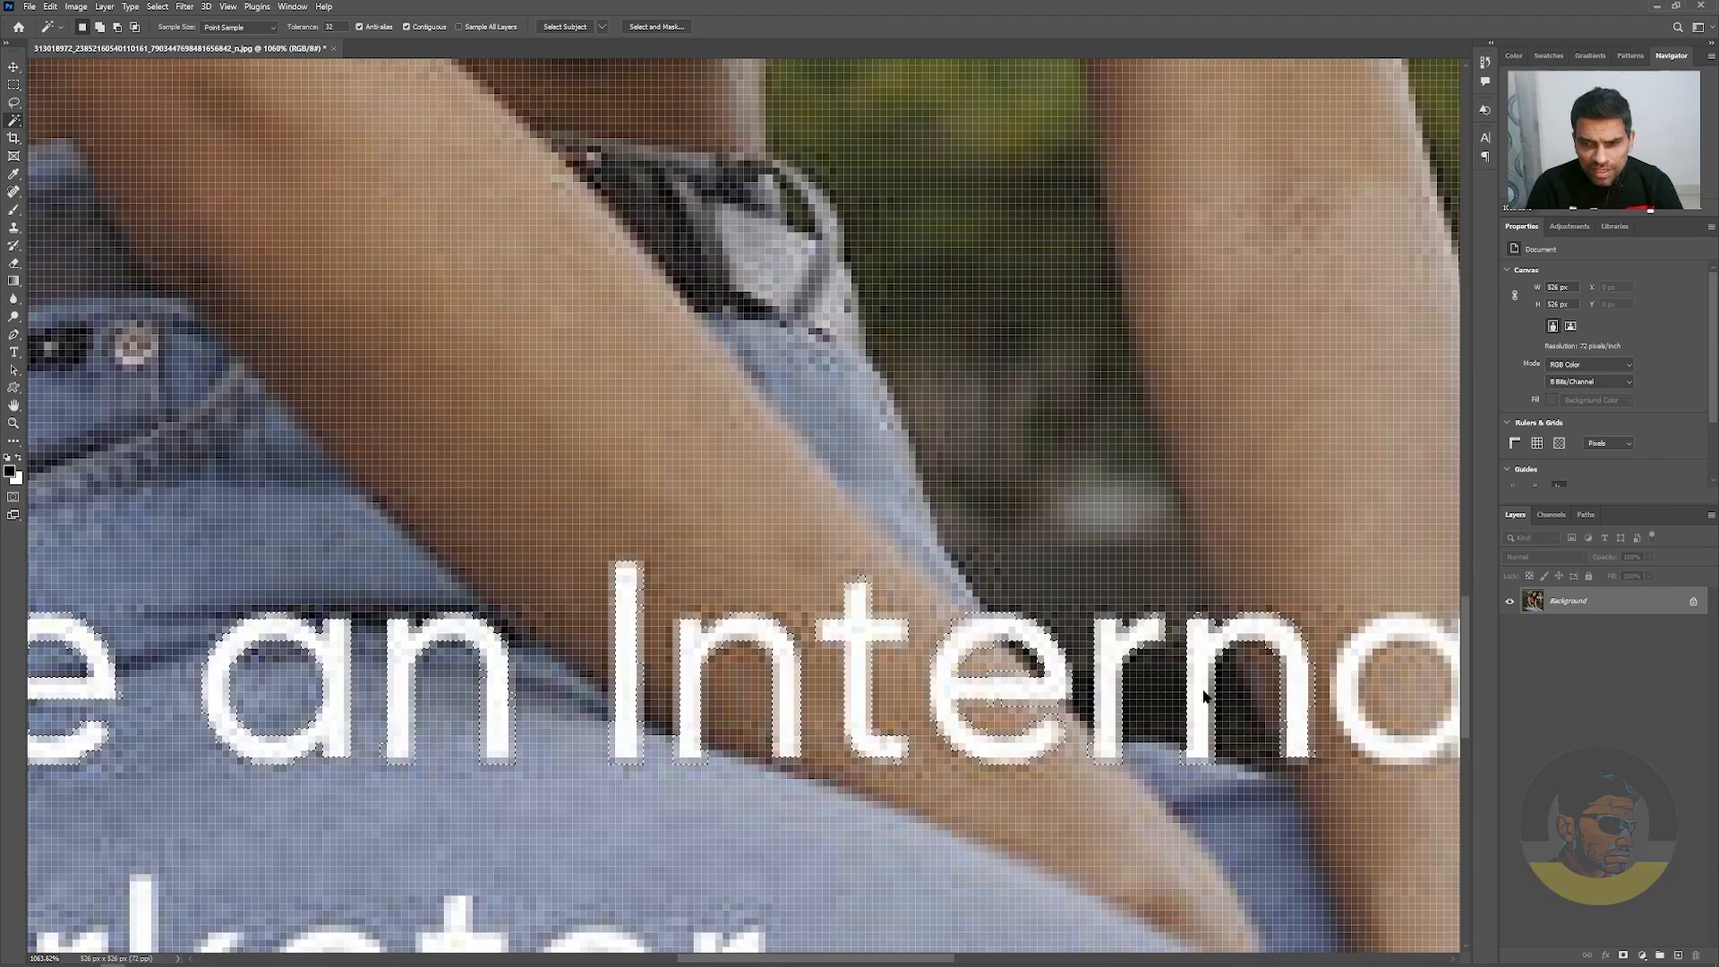
left_click(1294, 714, "shift")
Add the remaining letters "ational" of "International" to the Magic Wand selection
left_click_drag(1294, 715, 701, 688)
left_click(874, 674, "shift")
left_click(951, 670, "shift")
left_click(1041, 662, "shift")
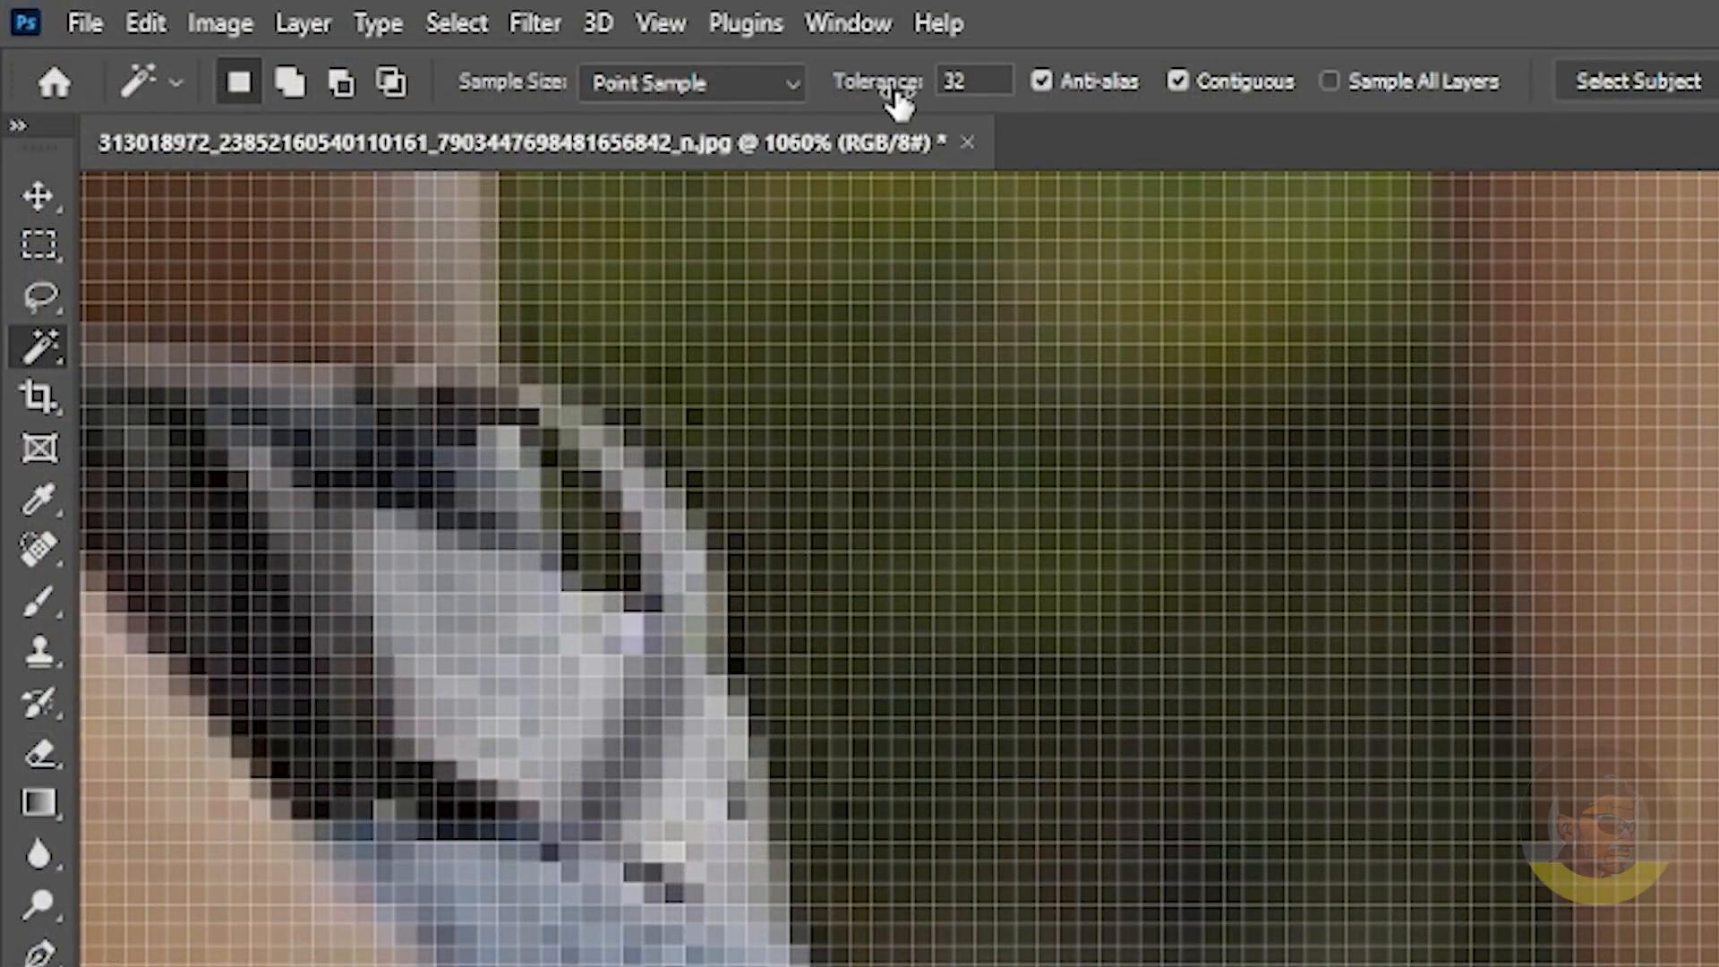
key("shift")
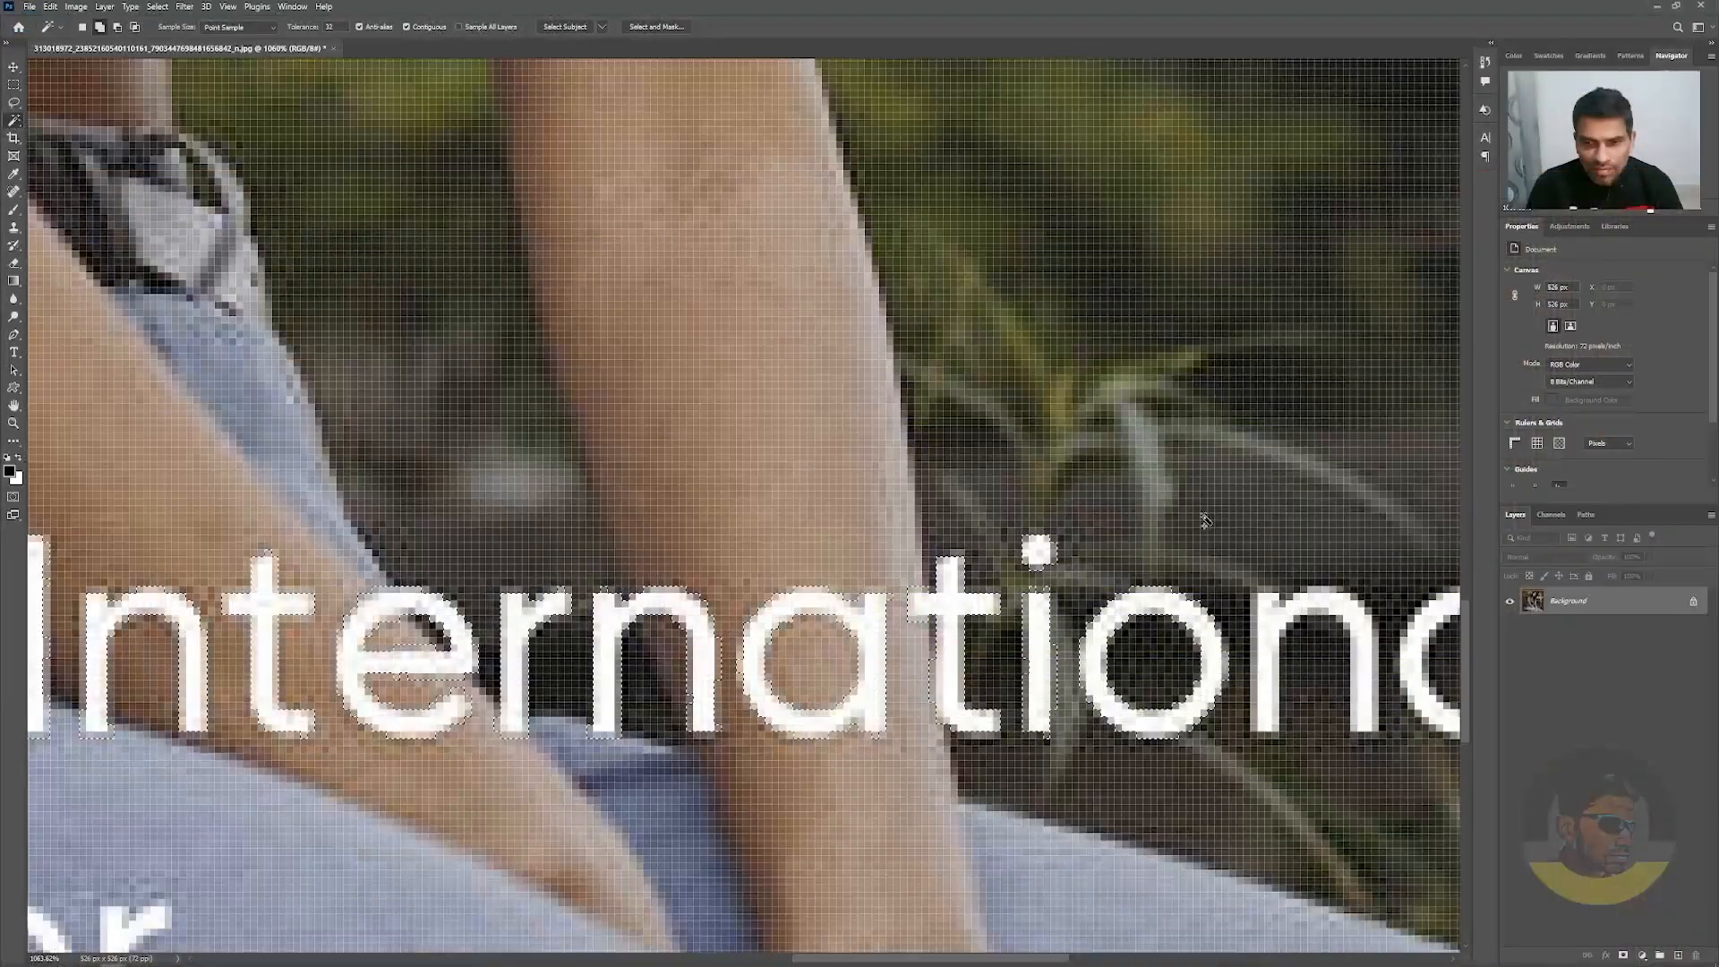
left_click_drag(1200, 519, 880, 450)
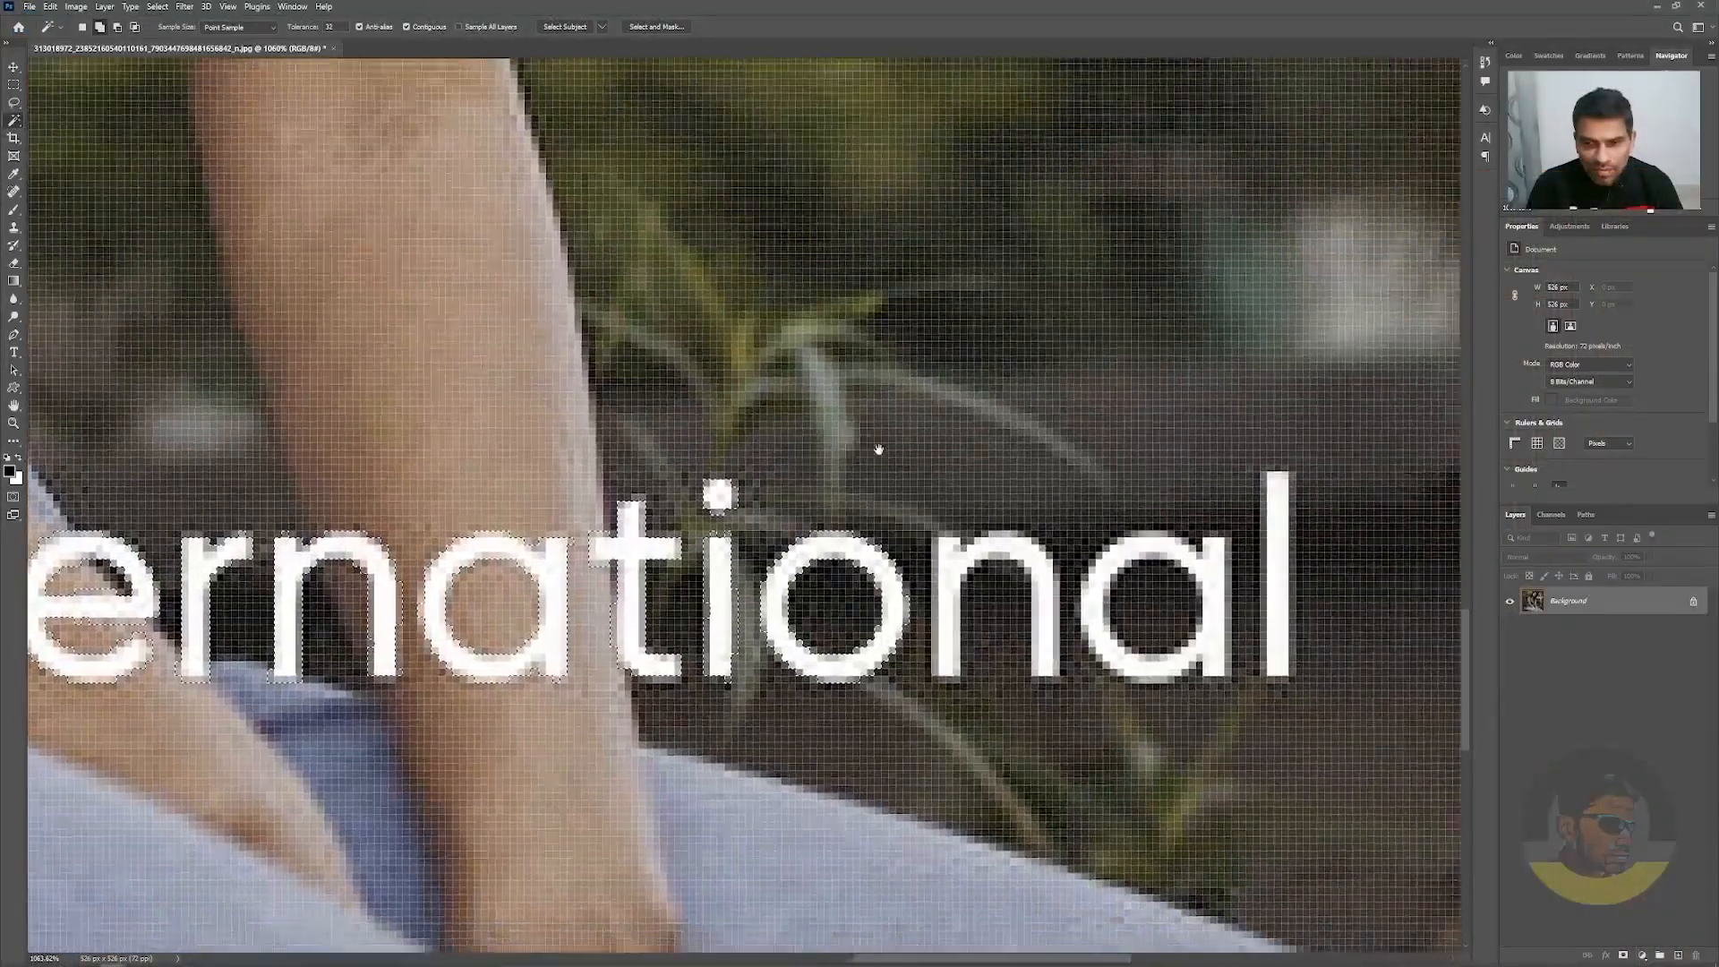
left_click(960, 558)
left_click(1213, 573)
left_click(1278, 573)
Add all letters of "Telemarketer" in the caption's second line to the selection and fit the whole image in view
left_click_drag(577, 680, 1065, 440)
left_click_drag(319, 699, 953, 636)
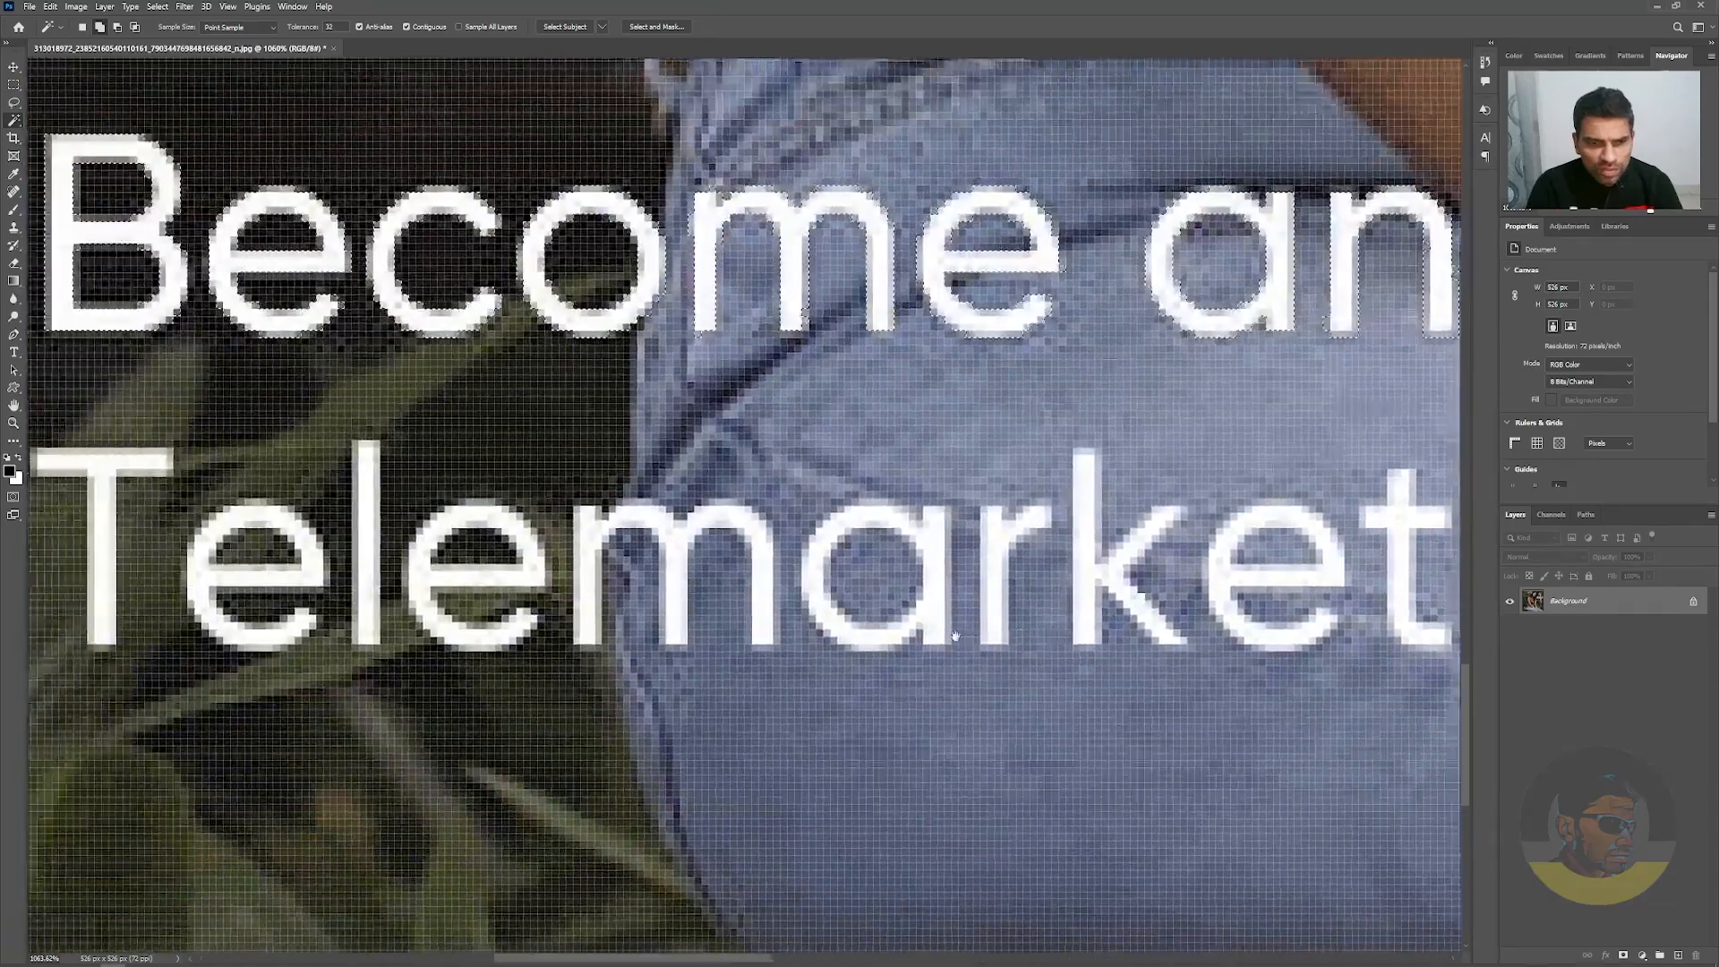
left_click_drag(338, 680, 702, 680)
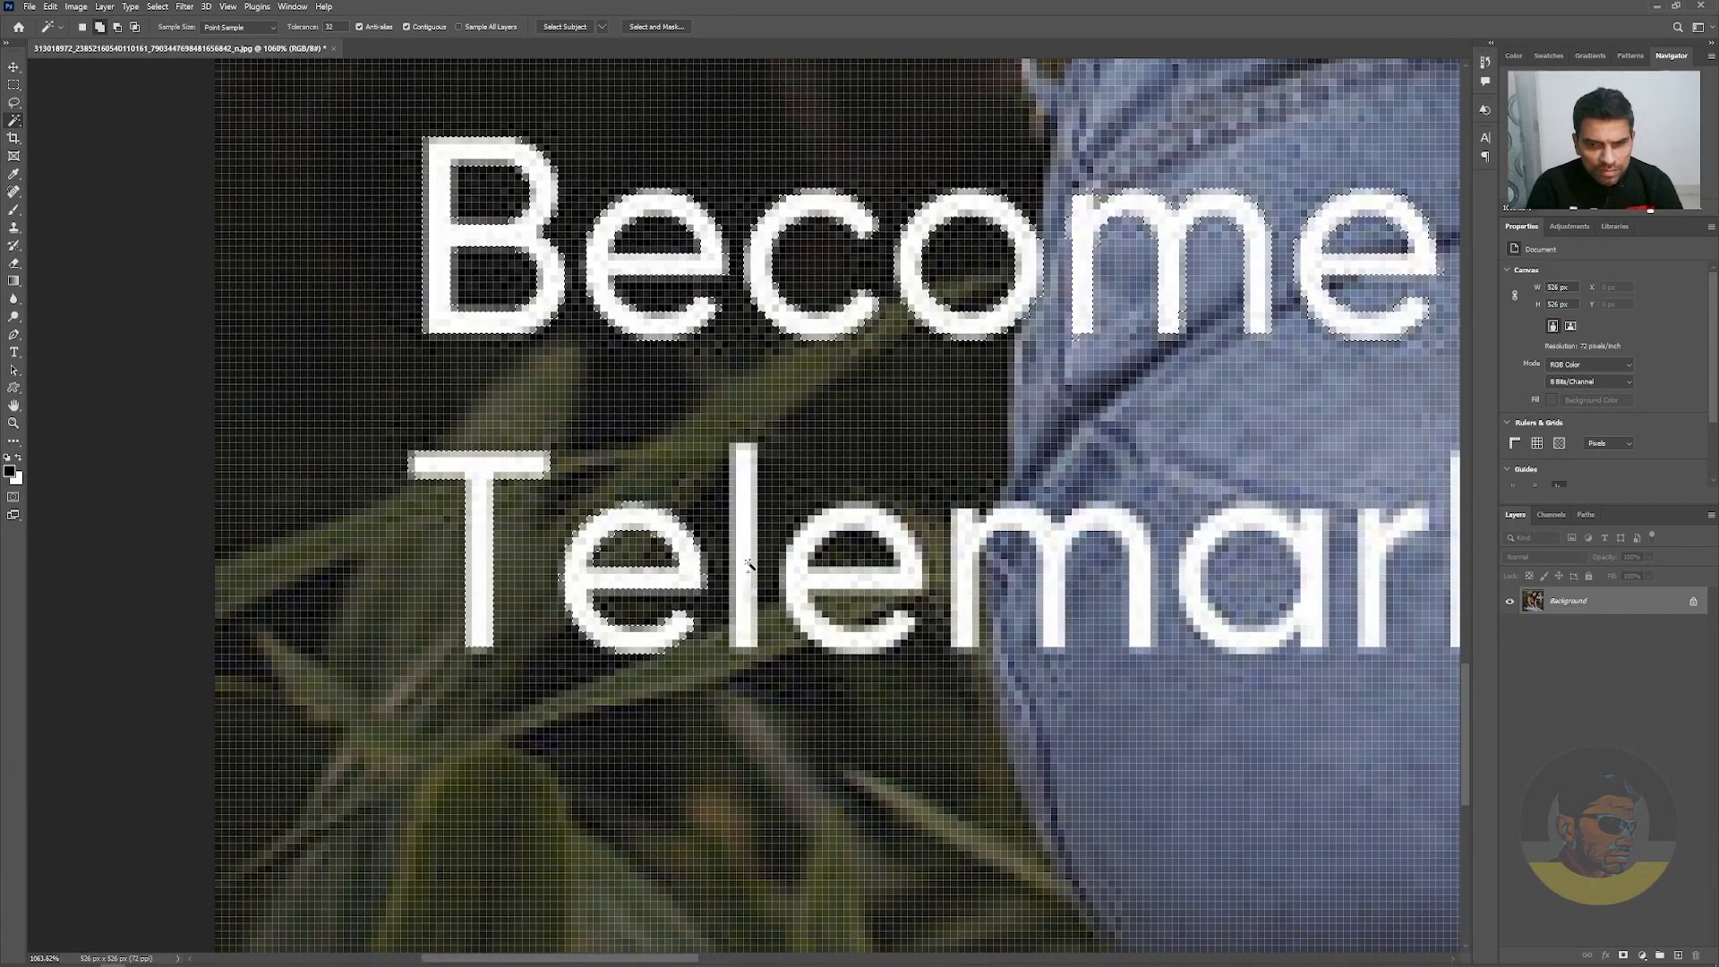
left_click(904, 602, "shift")
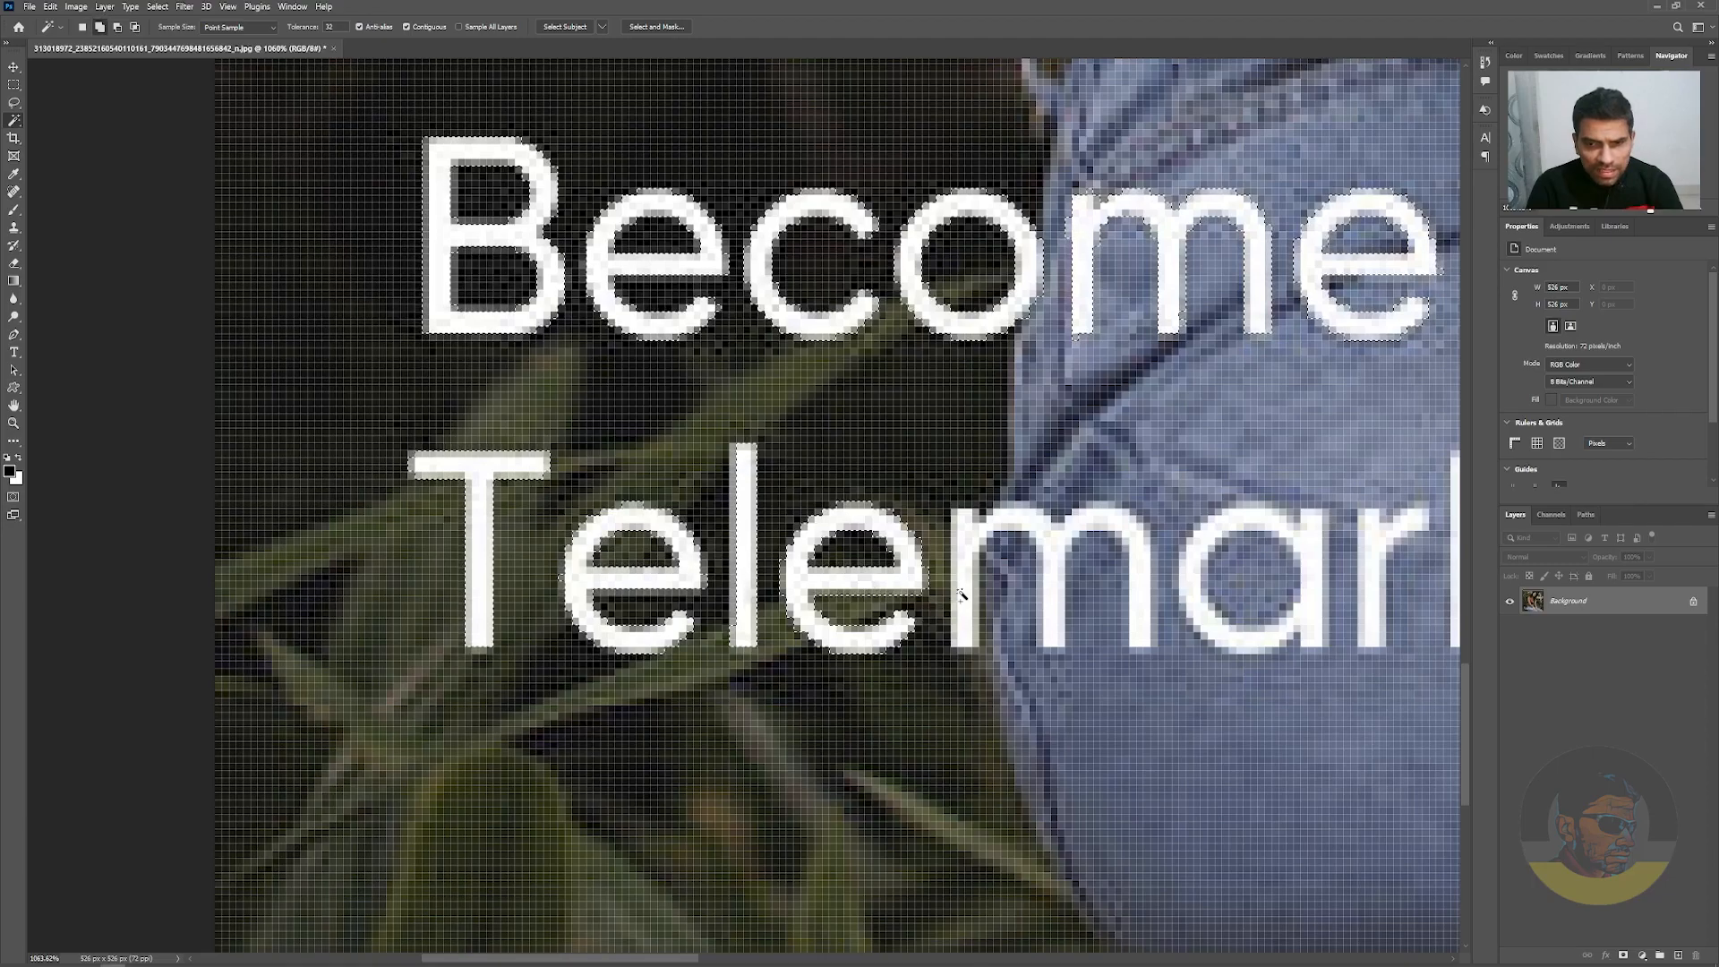
scroll(829, 593, "right", 5)
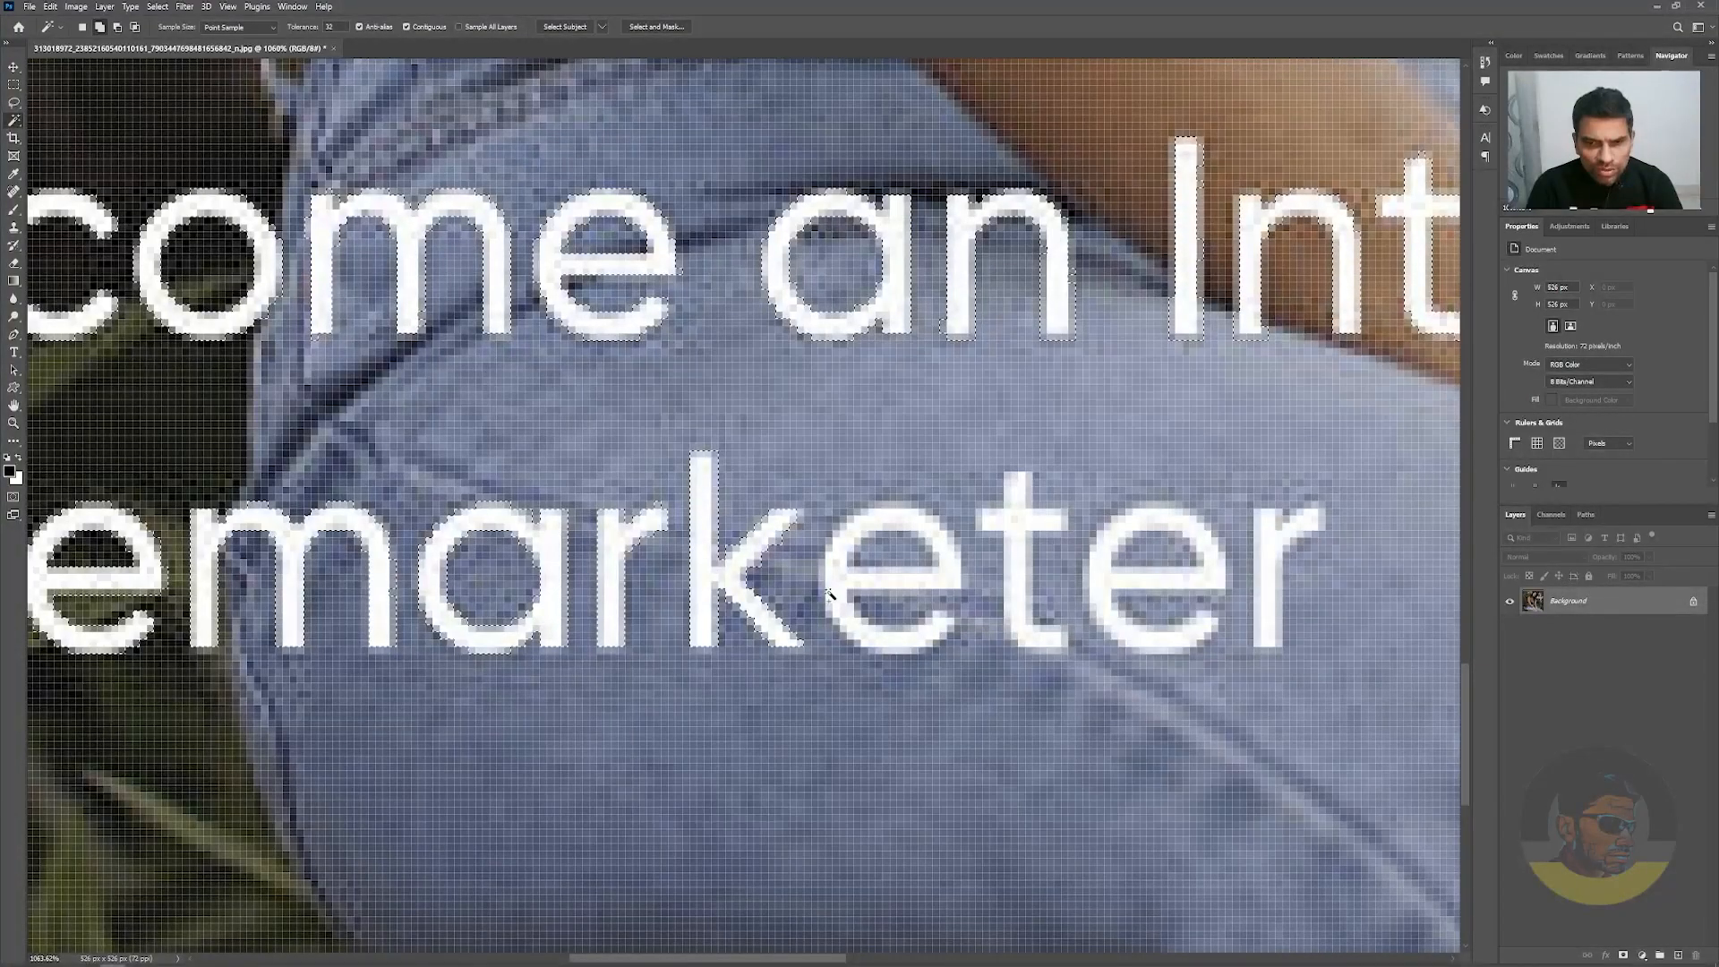
left_click(859, 582, "shift")
left_click(1030, 582, "shift")
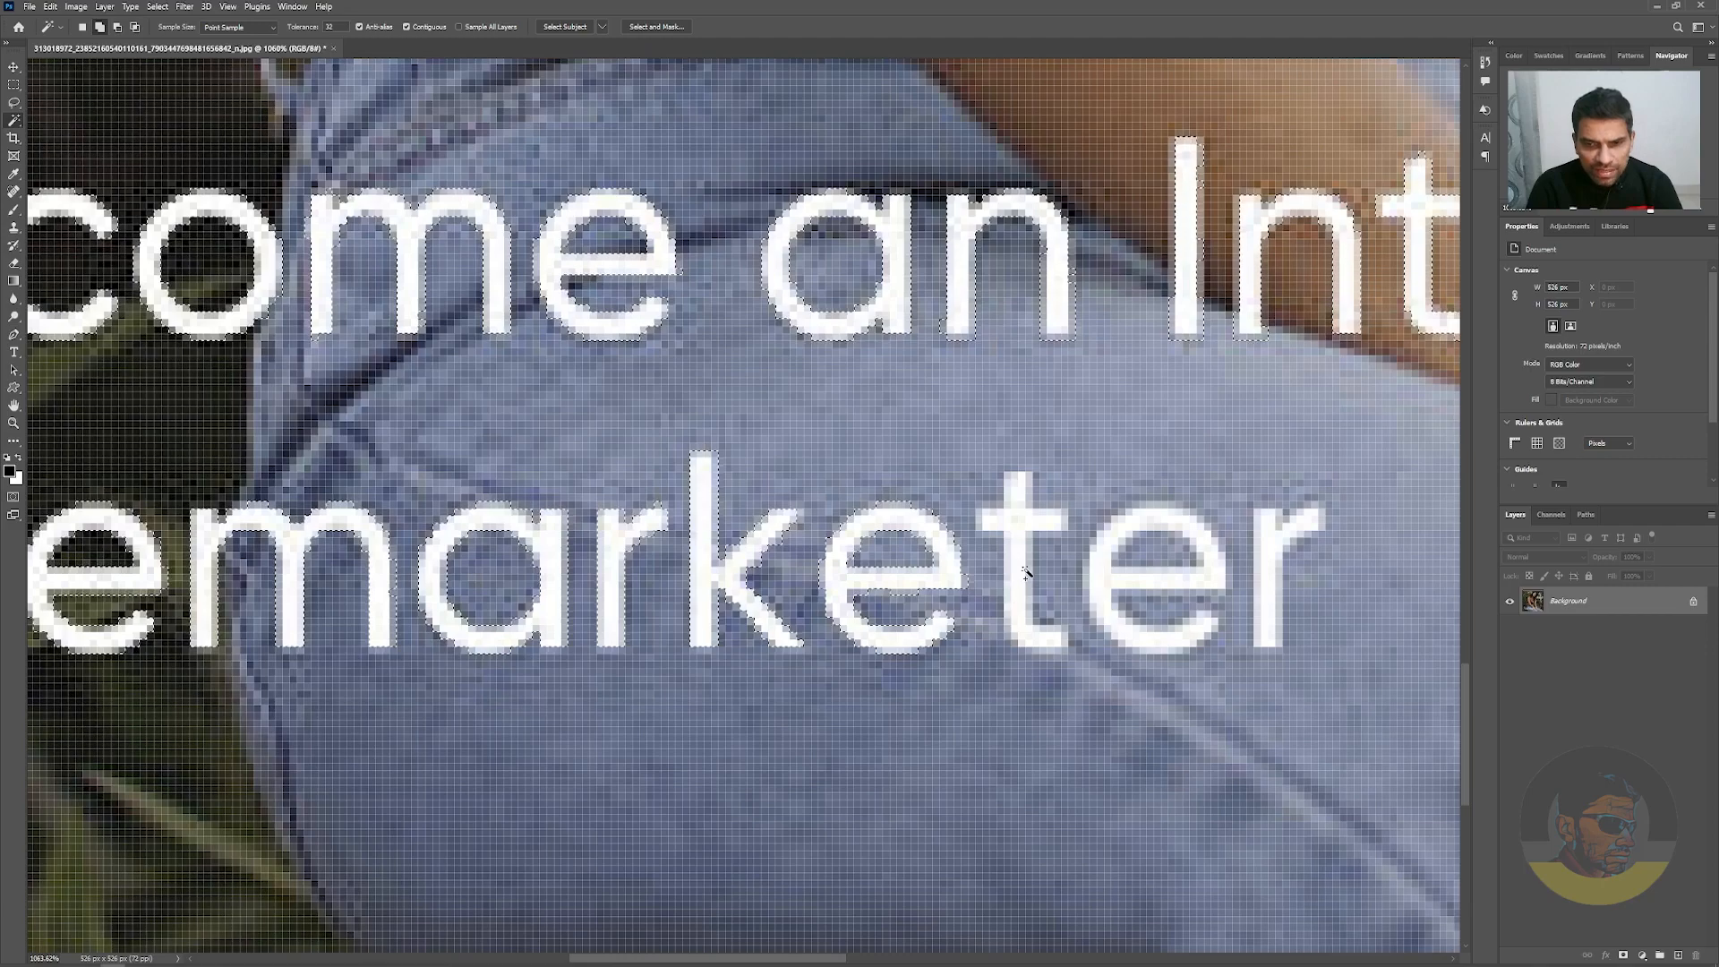
left_click(1110, 596, "shift")
left_click(1268, 586, "shift")
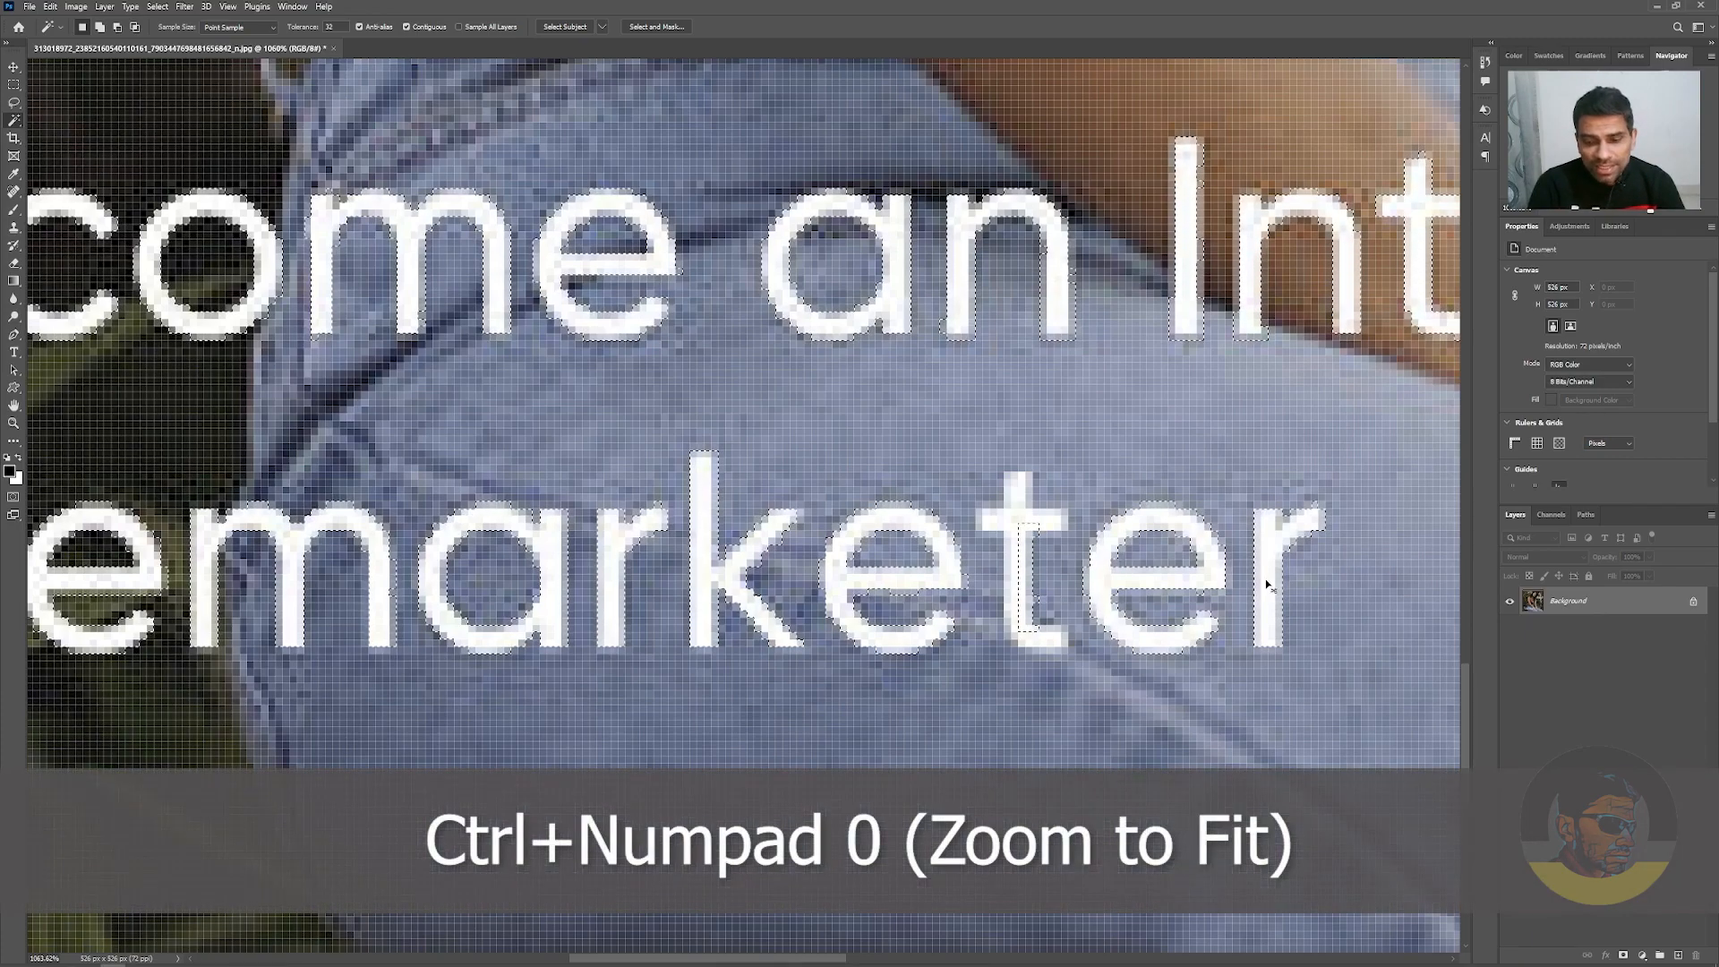
key("ctrl+KP_0")
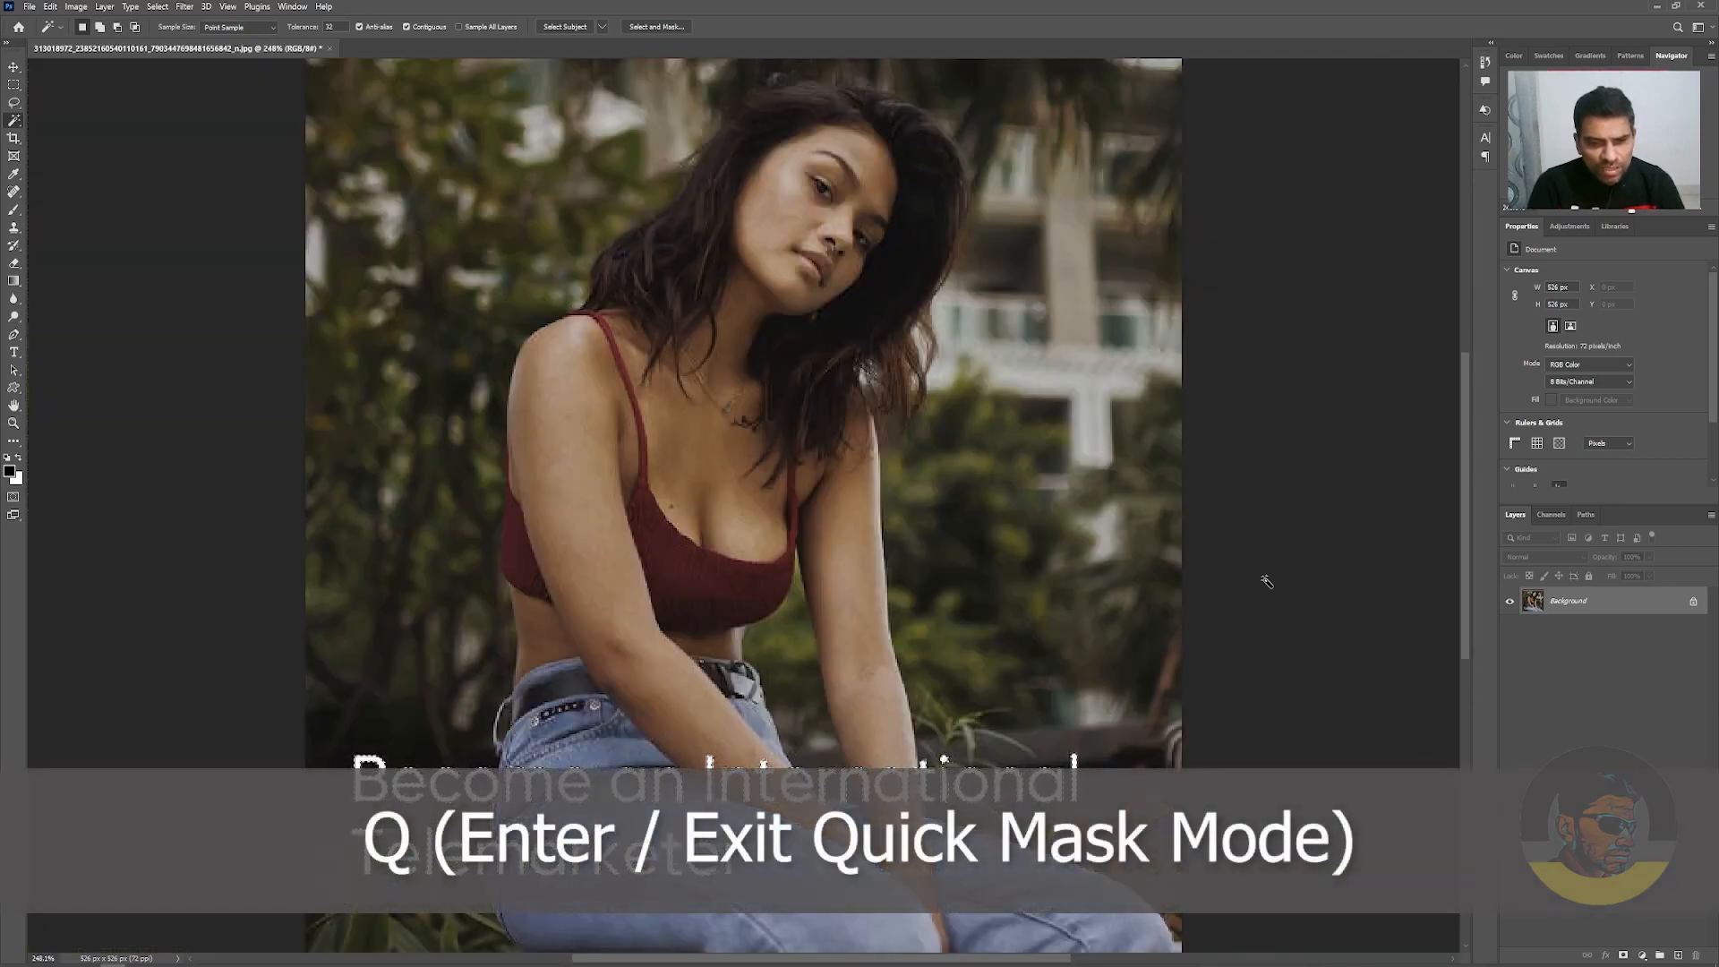
Check the letter selection in Quick Mask mode and add the unselected parts of the second "t" in "Telemarketer" with the Magic Wand
key("q")
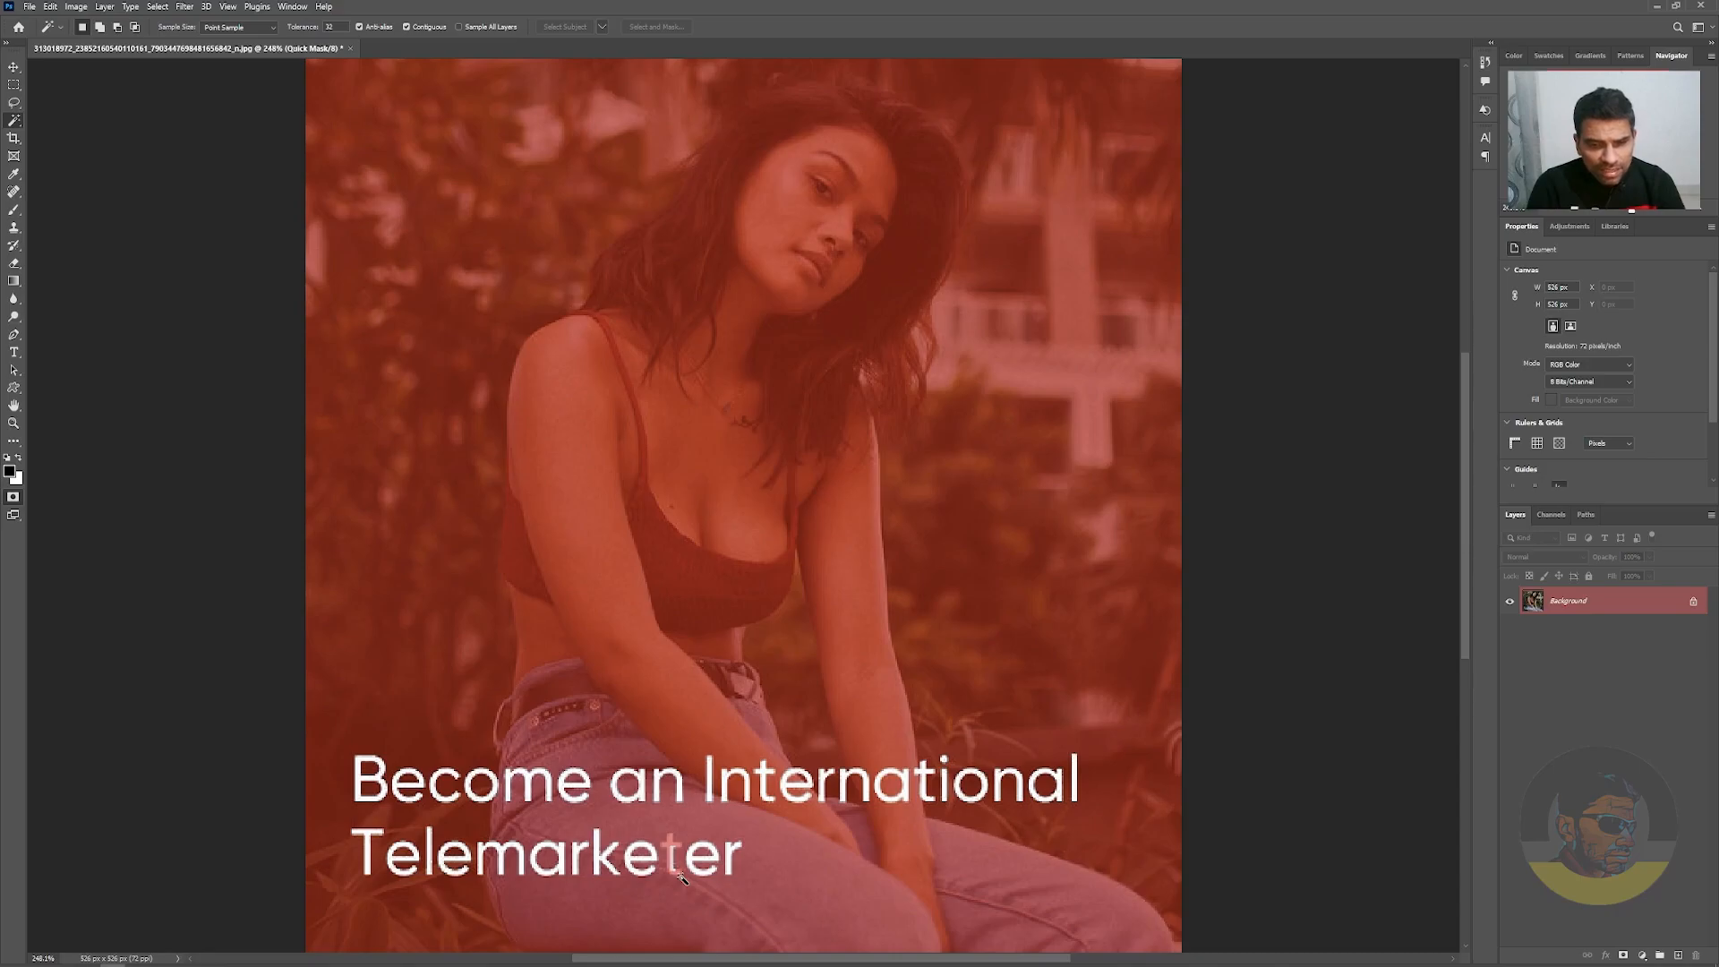
key("q")
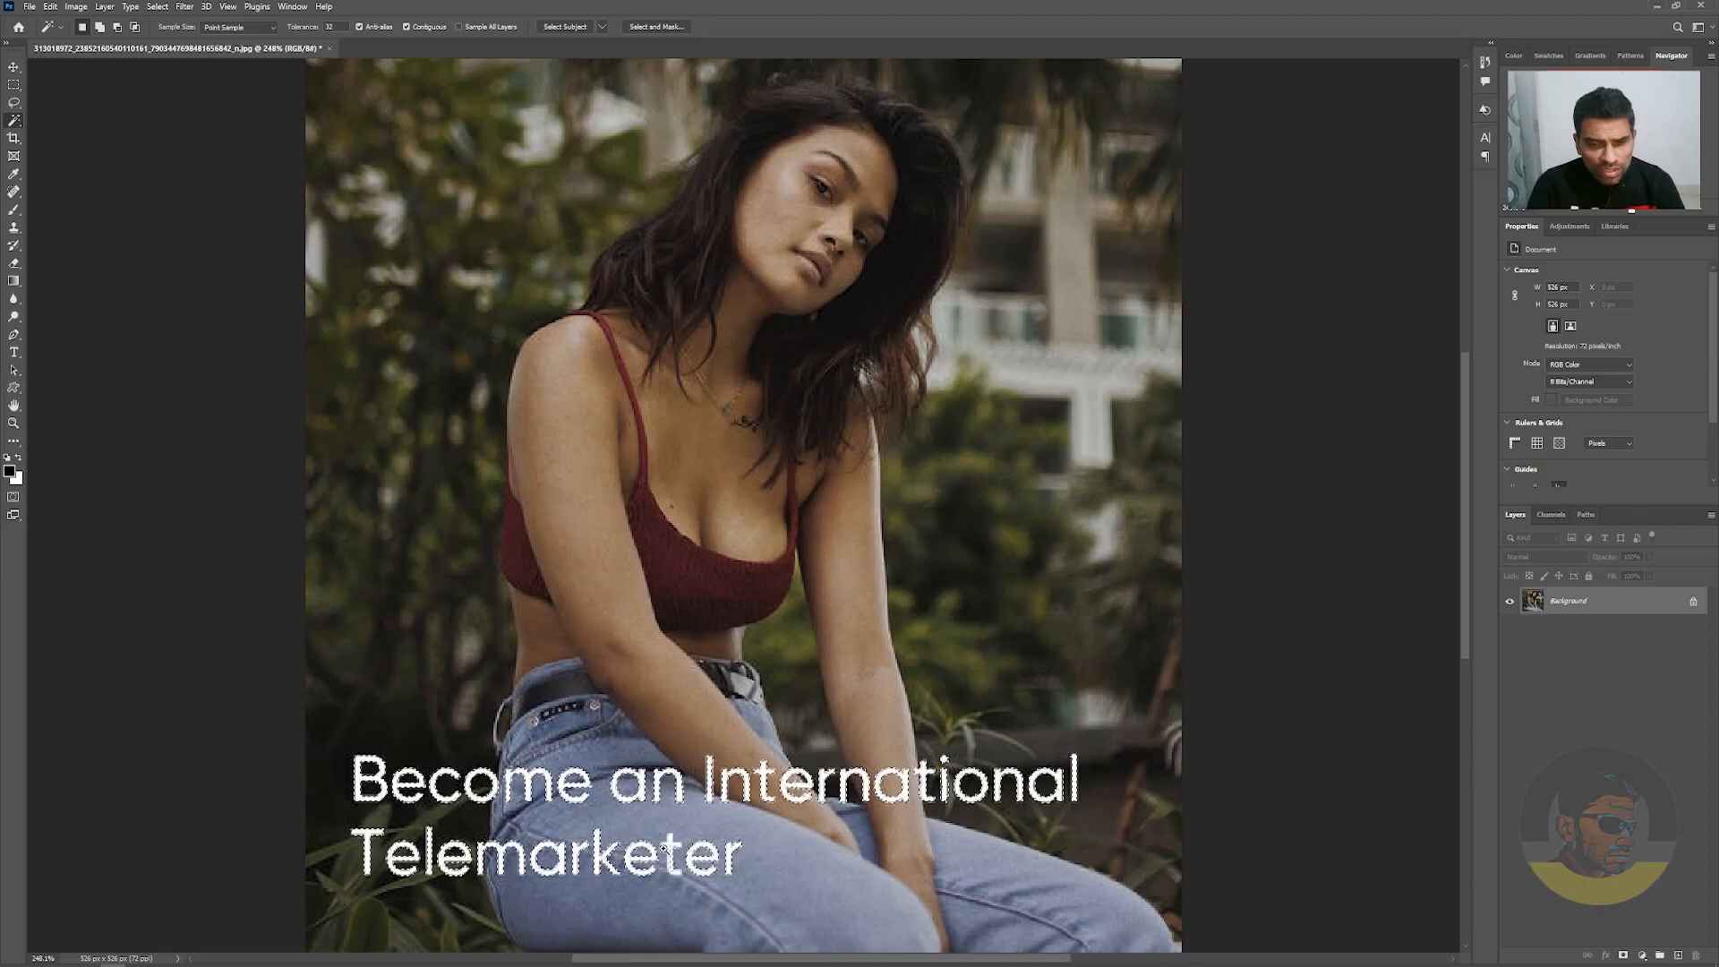
scroll(663, 855, "up", 8)
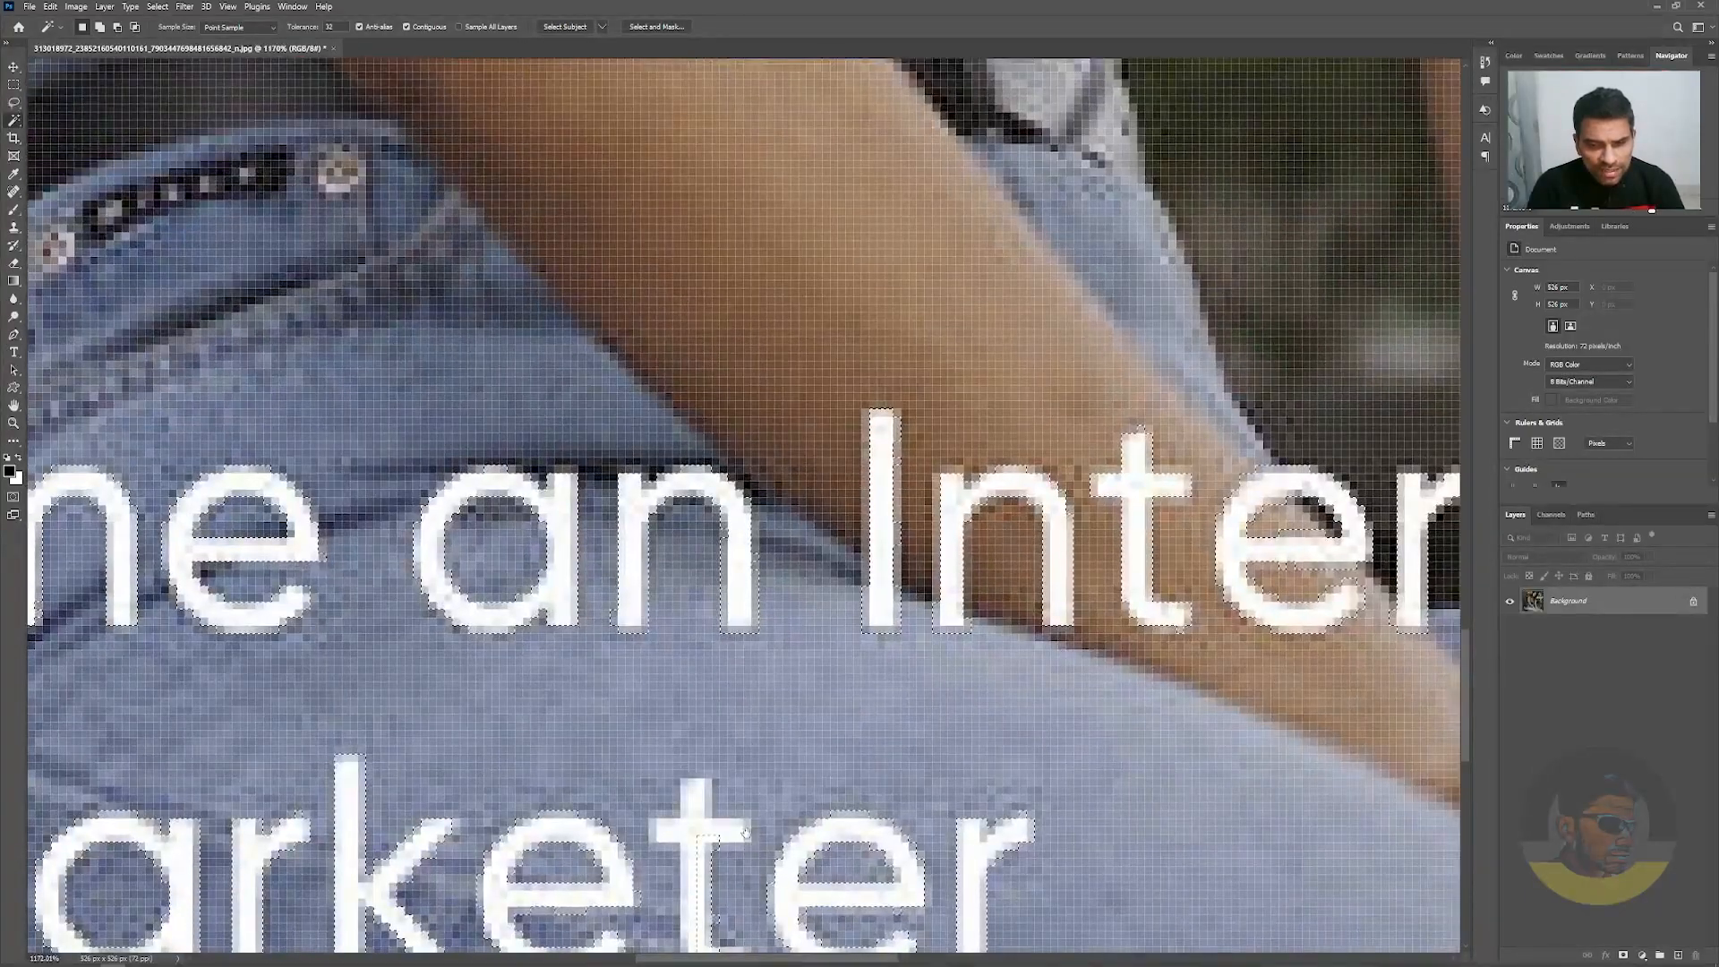
scroll(749, 869, "down", 5)
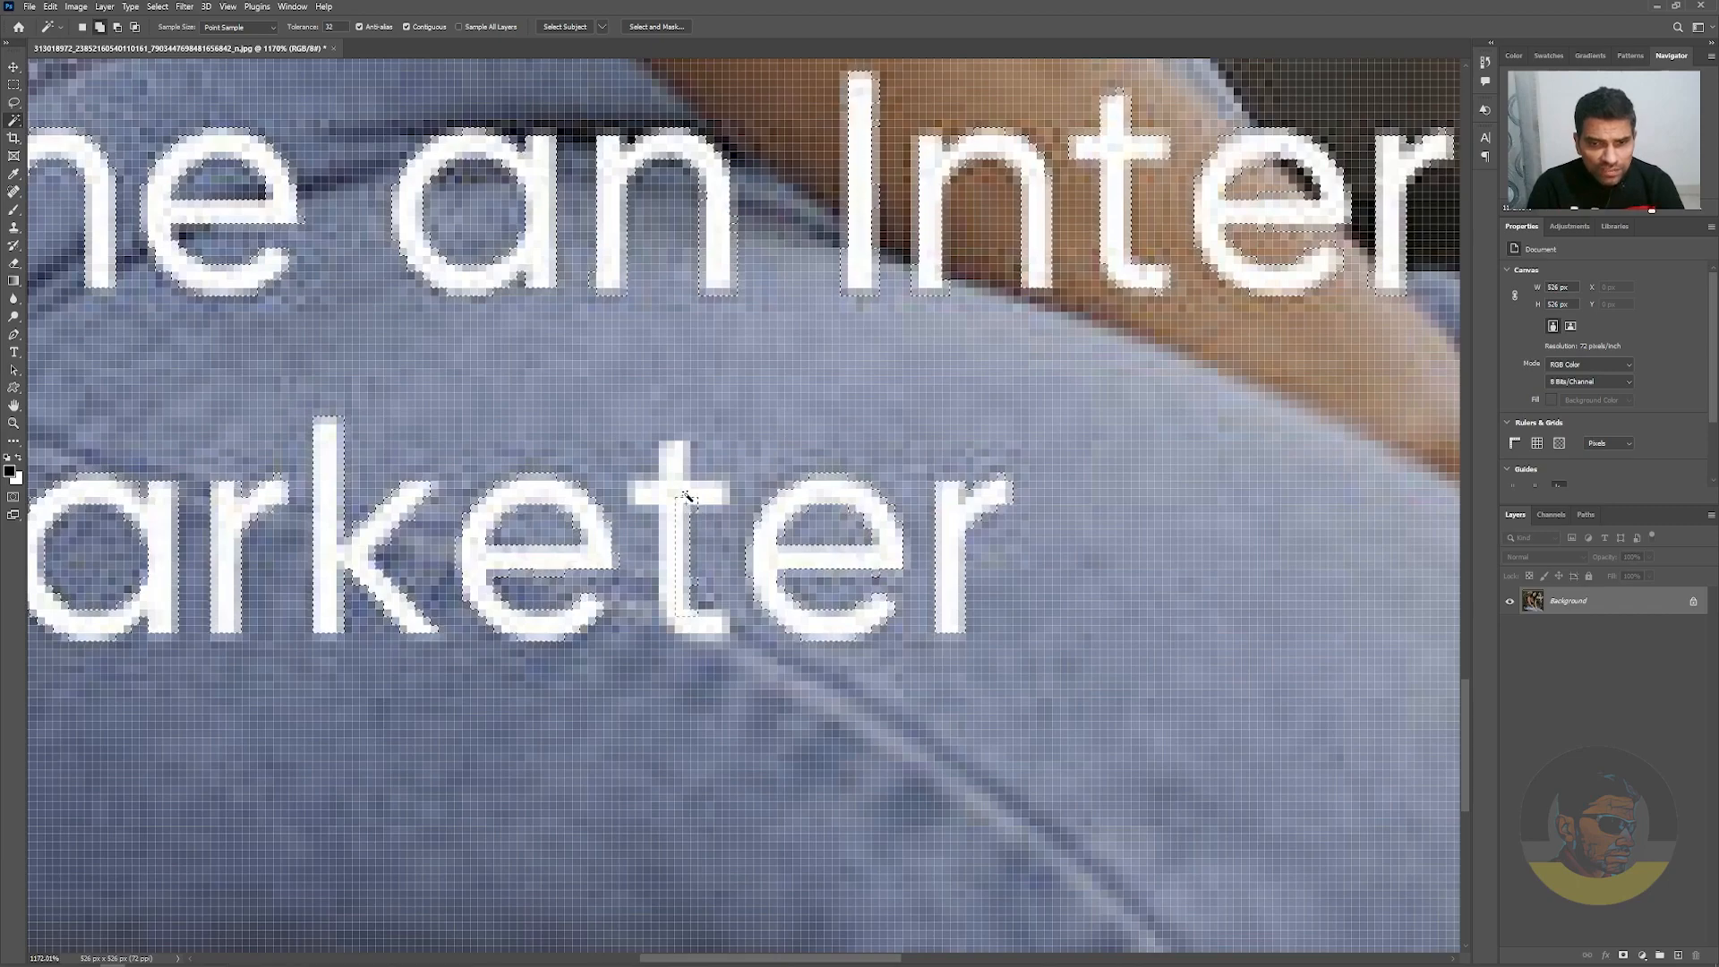
left_click(670, 490)
left_click(674, 455)
left_click(697, 617)
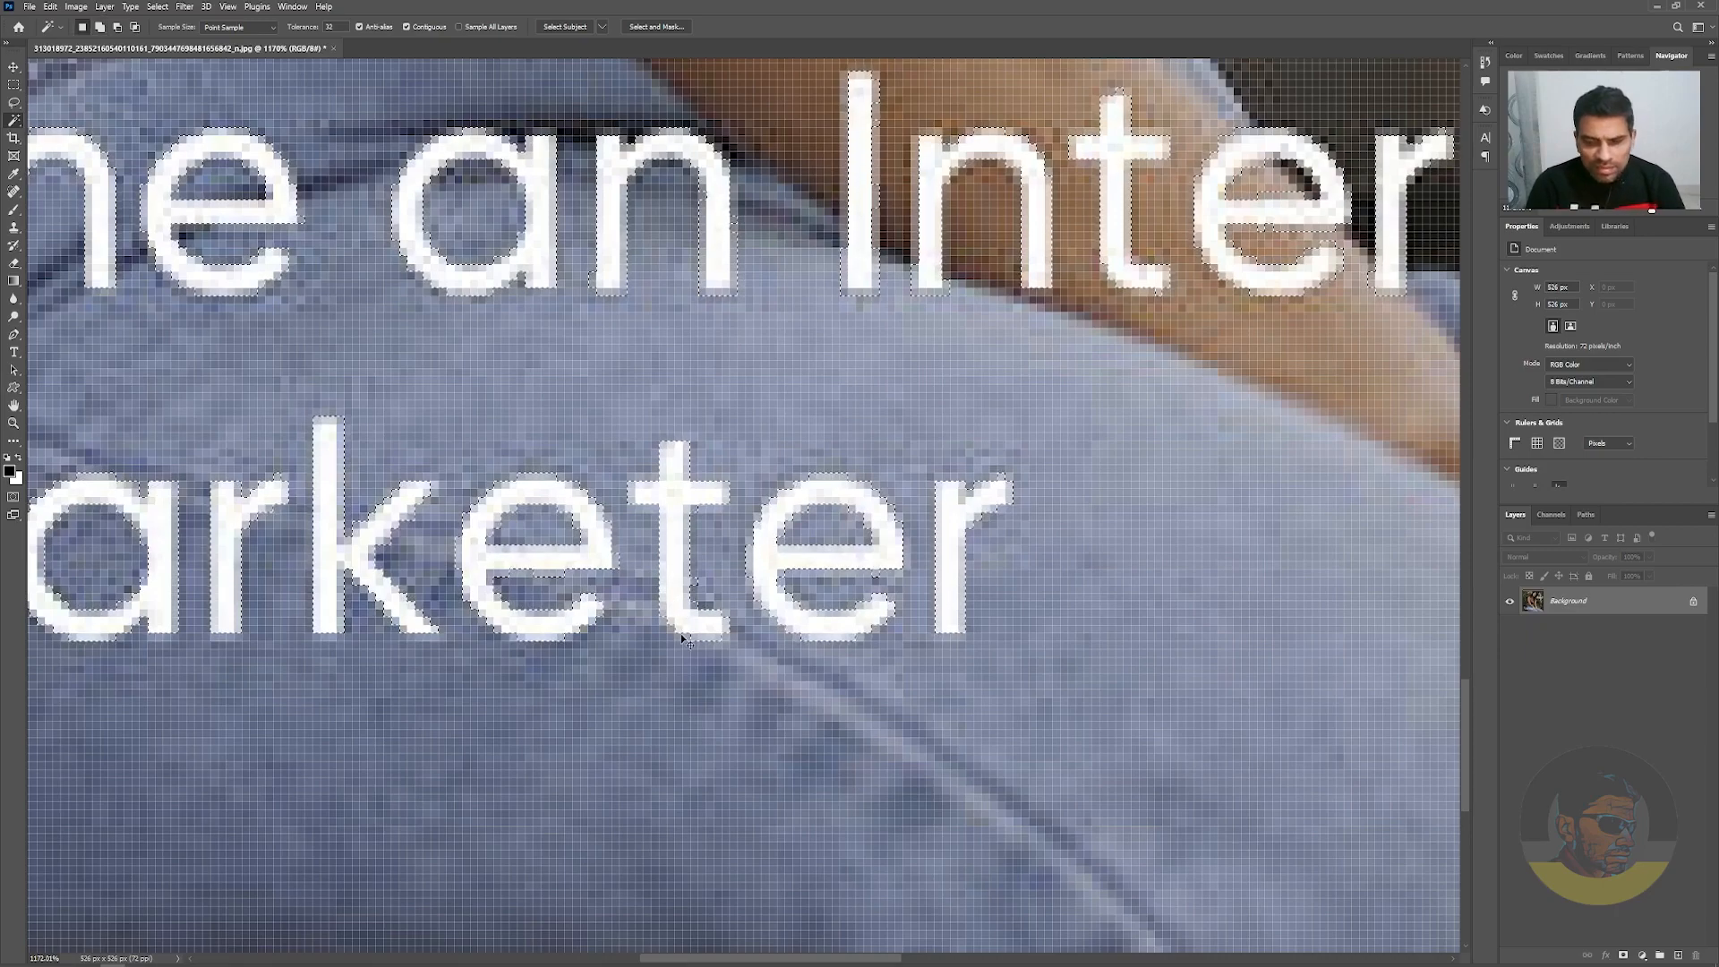
key("ctrl+0")
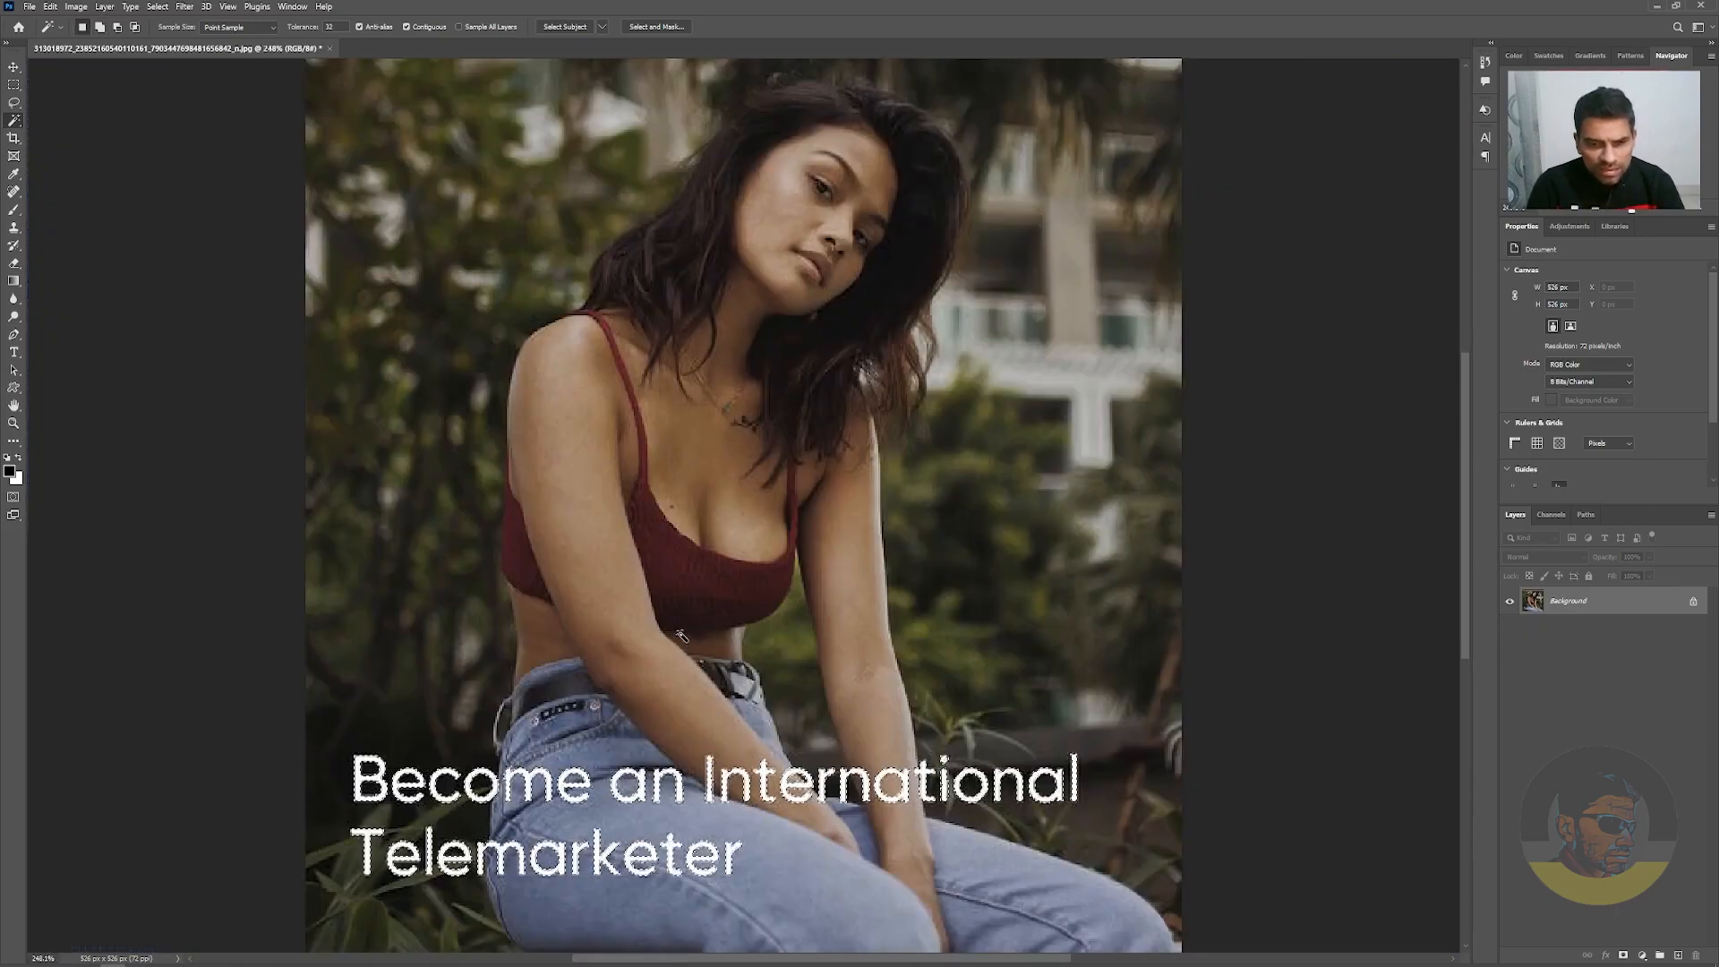
key("q")
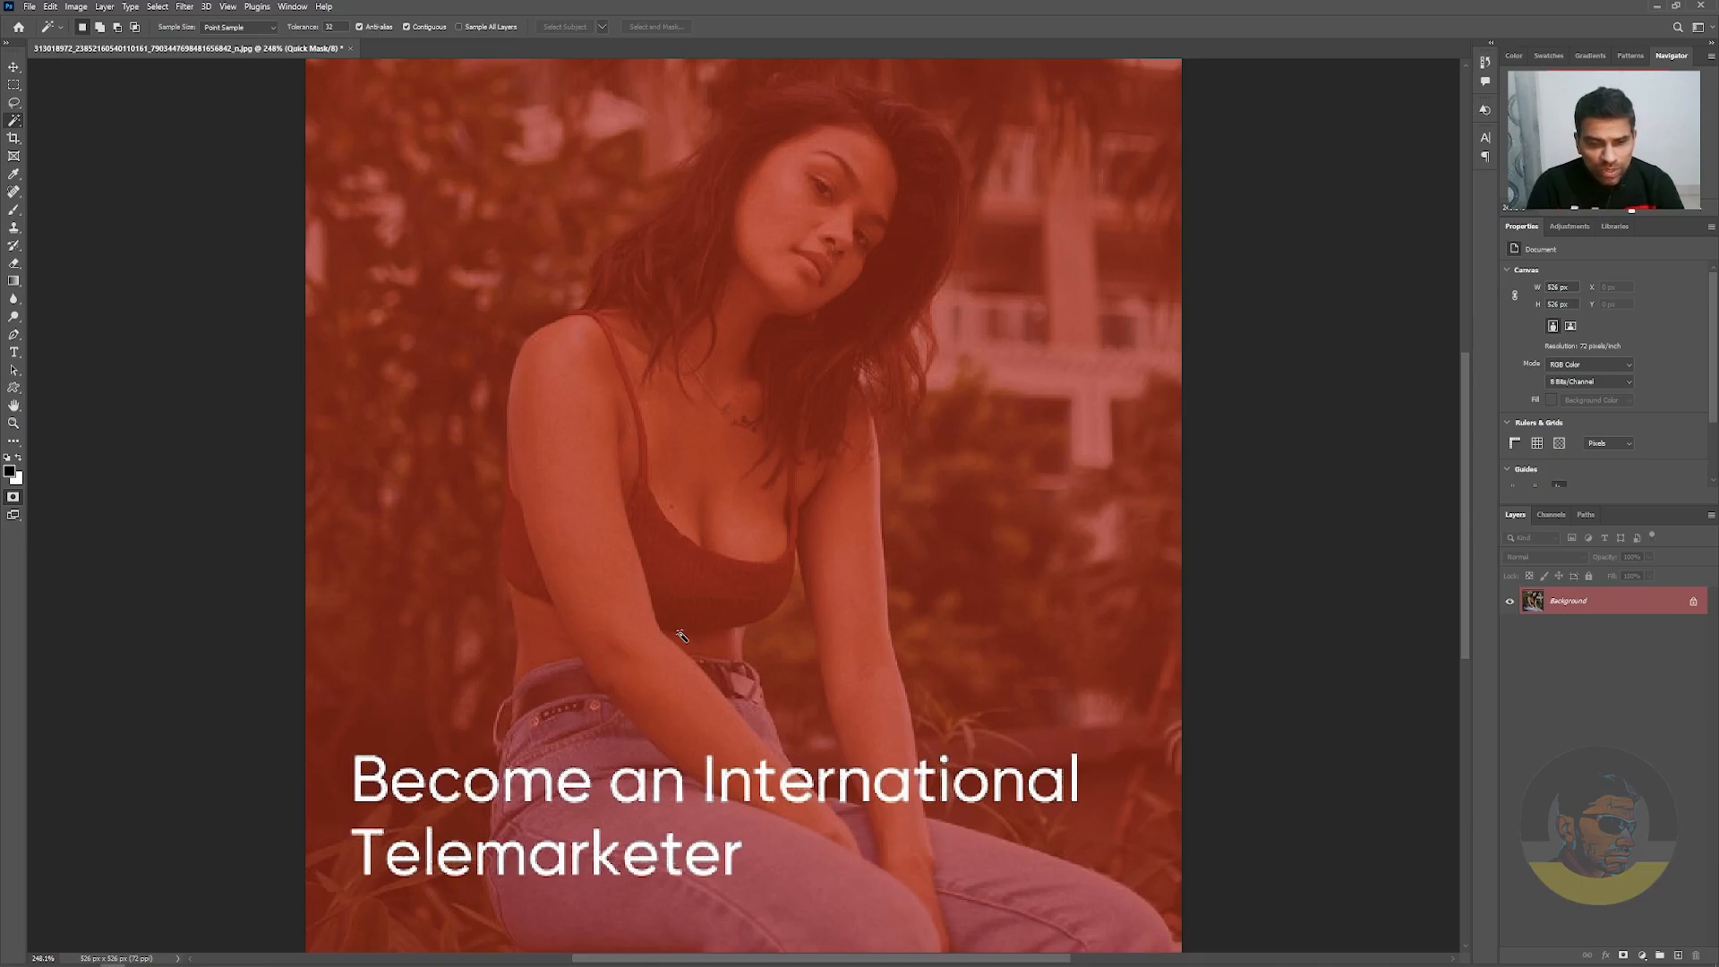
key("q")
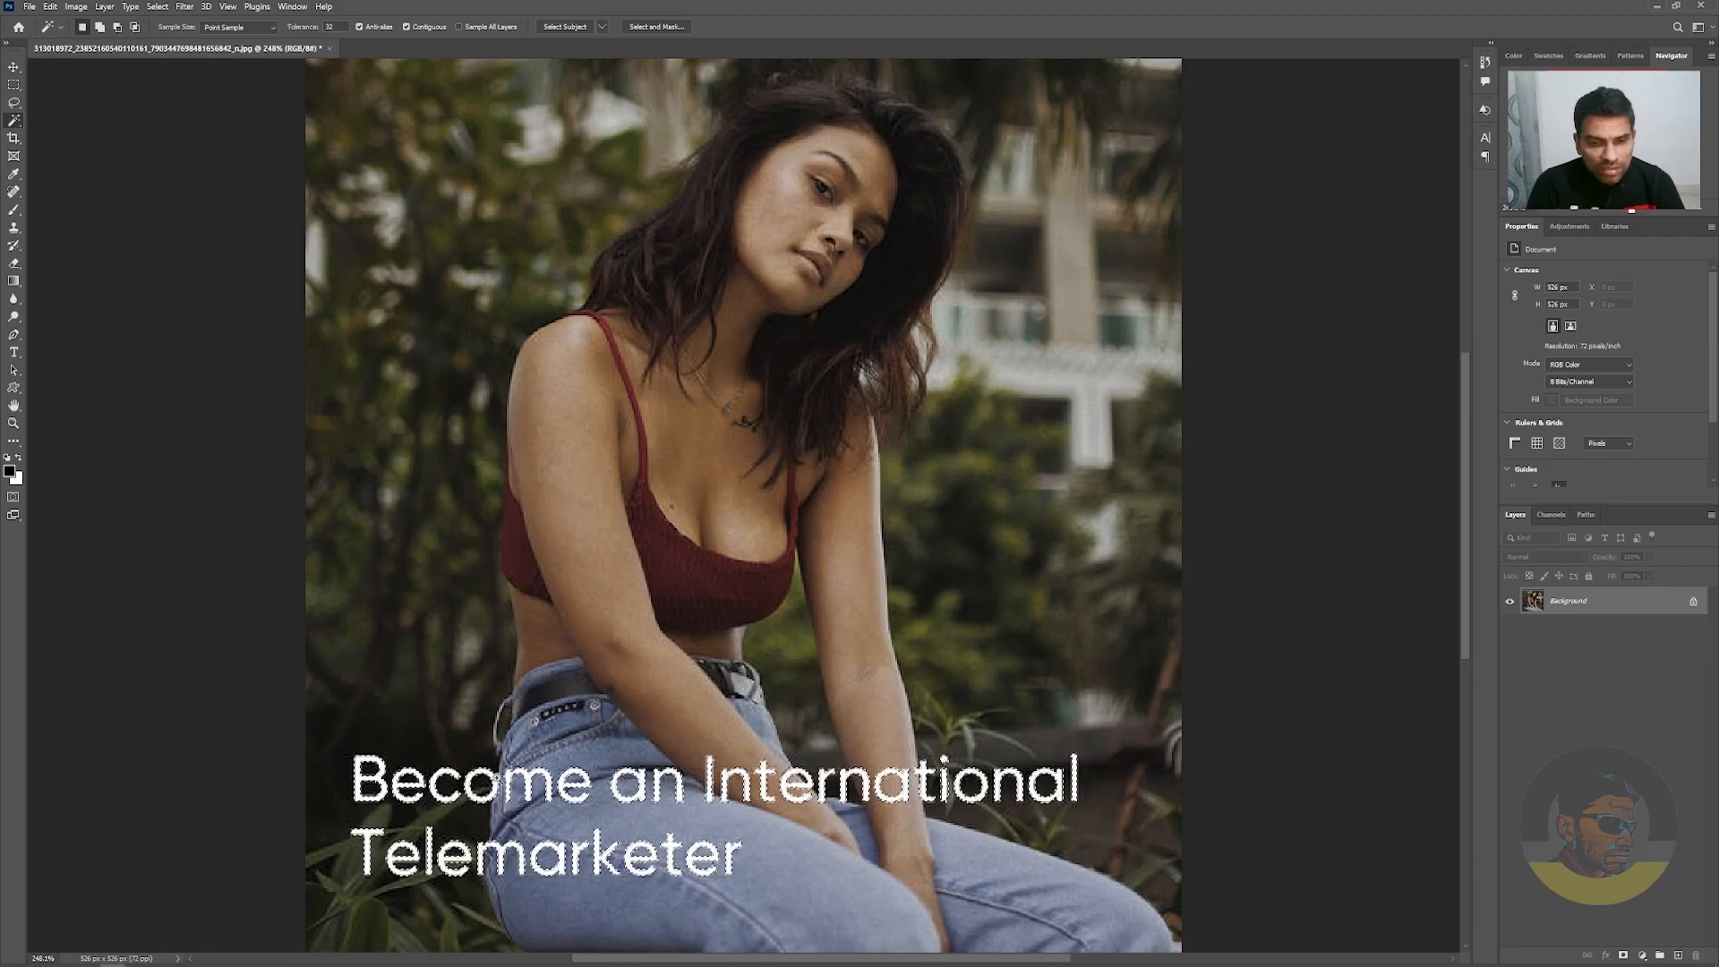
Expand the caption's letter selection by a few pixels so that it includes the soft edges around the letters
scroll(529, 799, "up", 2)
scroll(529, 800, "up", 1)
scroll(529, 800, "up", 2)
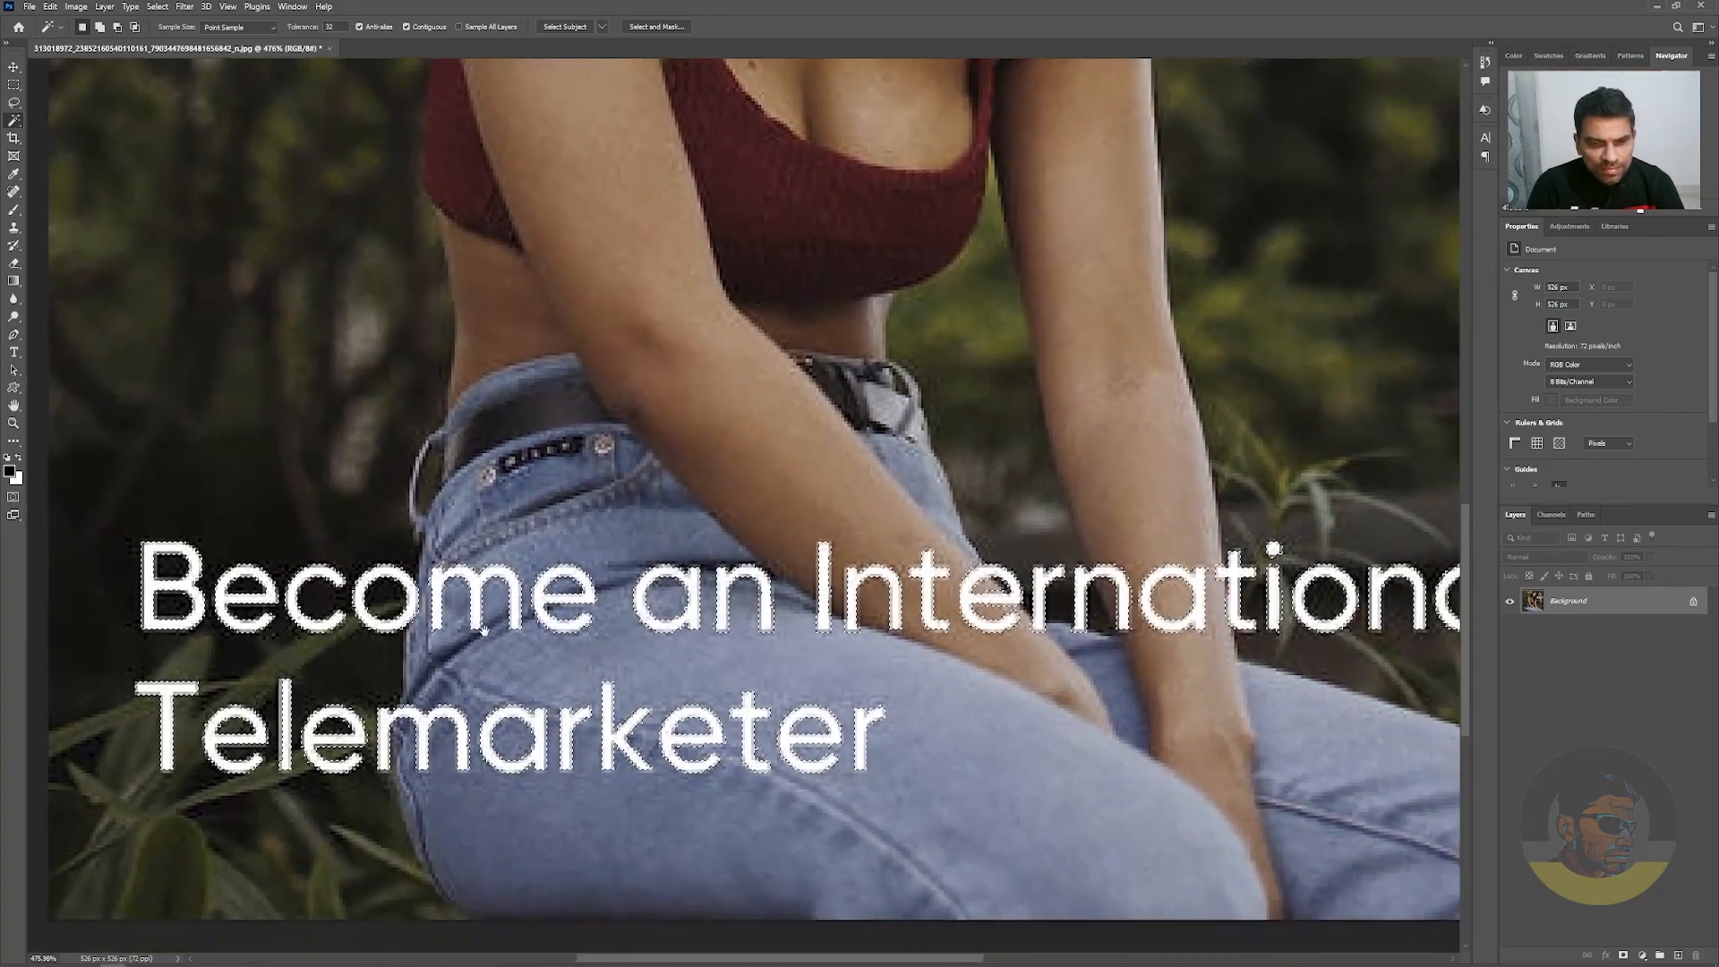
scroll(450, 606, "down", 1)
scroll(466, 616, "down", 2)
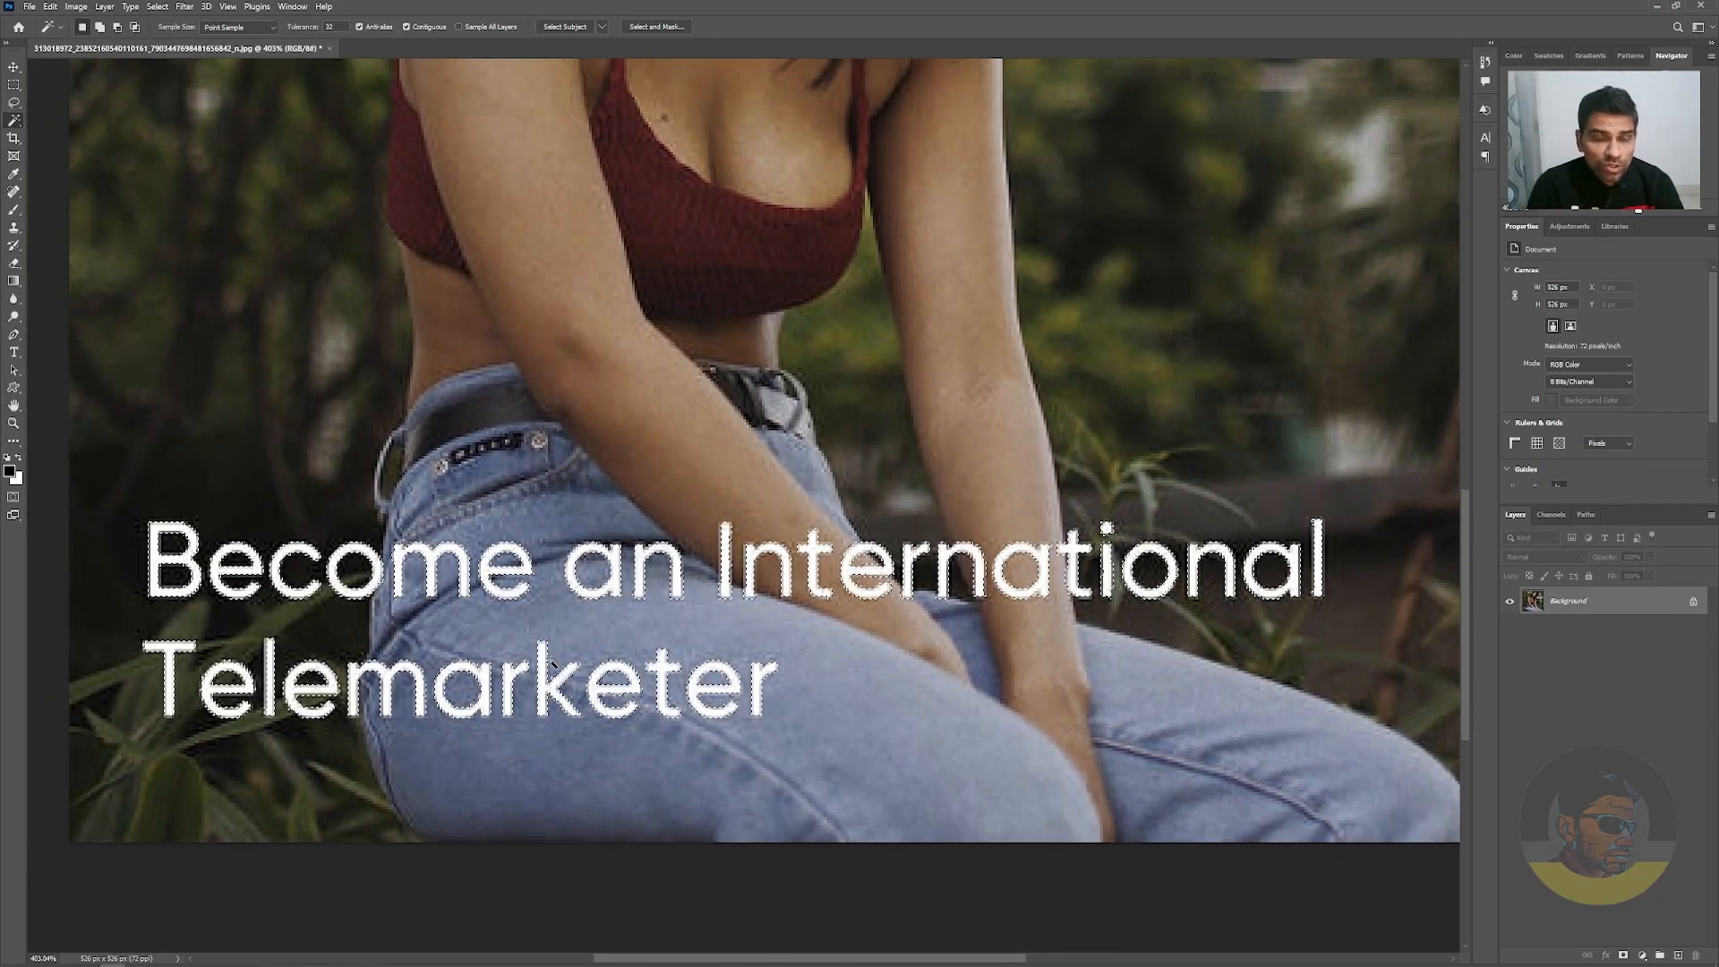
left_click(161, 9)
mouse_move(223, 221)
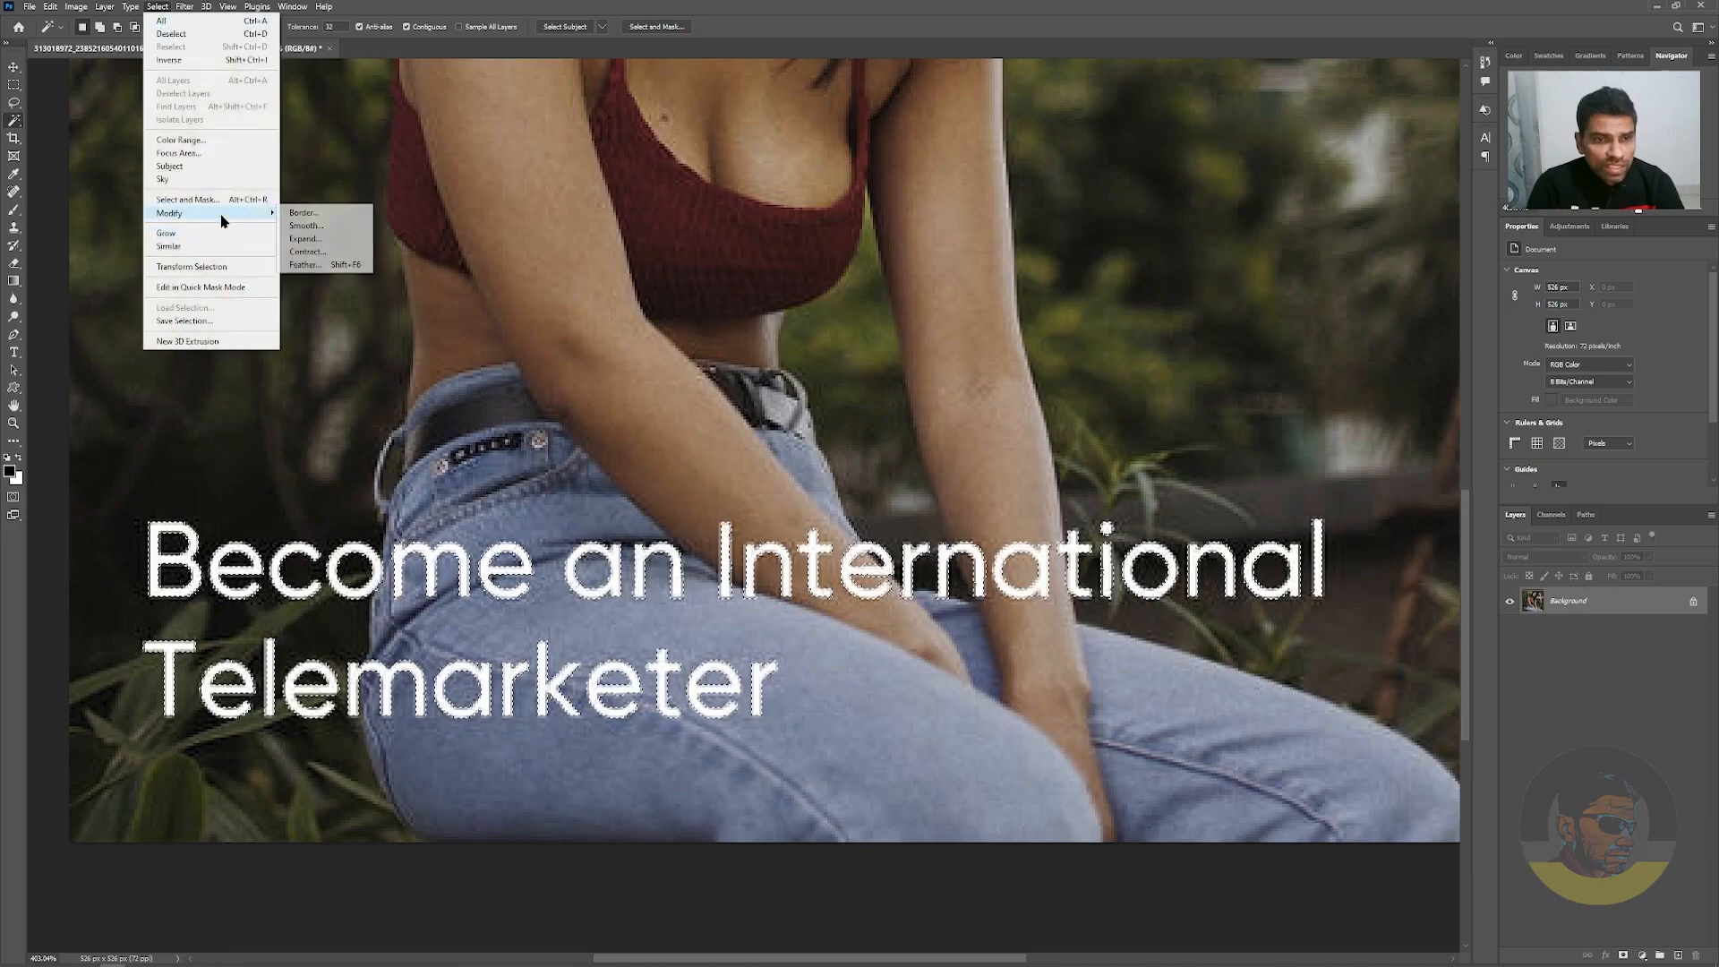
left_click(368, 240)
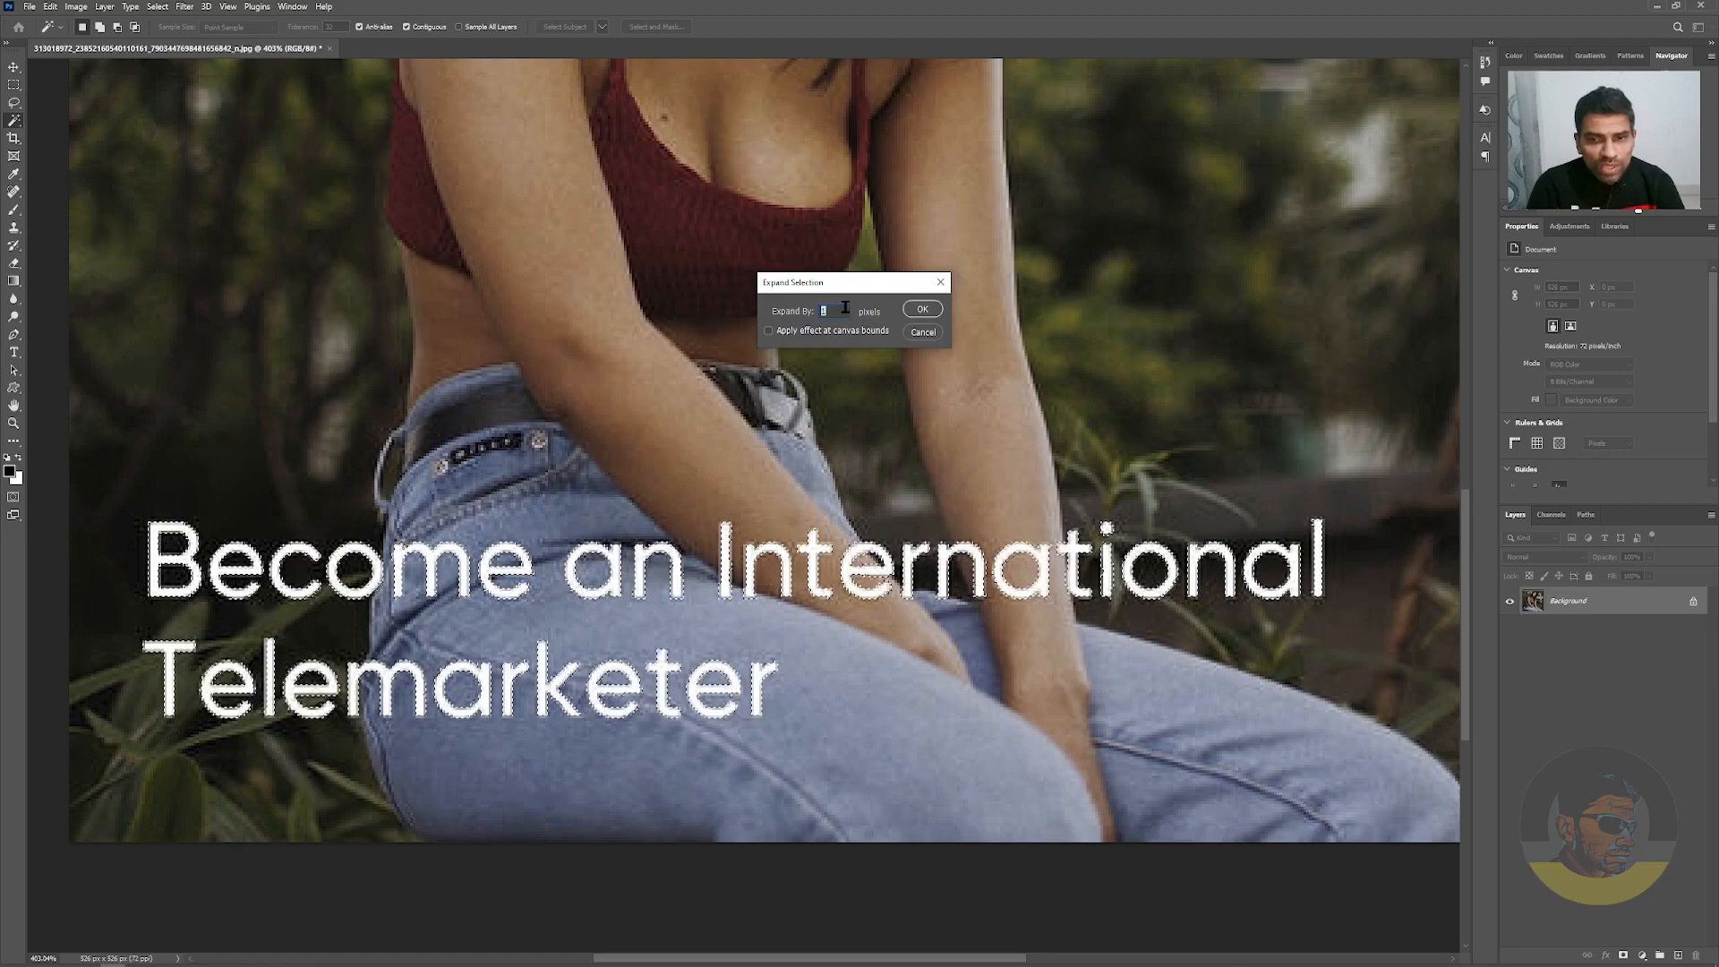
left_click_drag(845, 308, 821, 311)
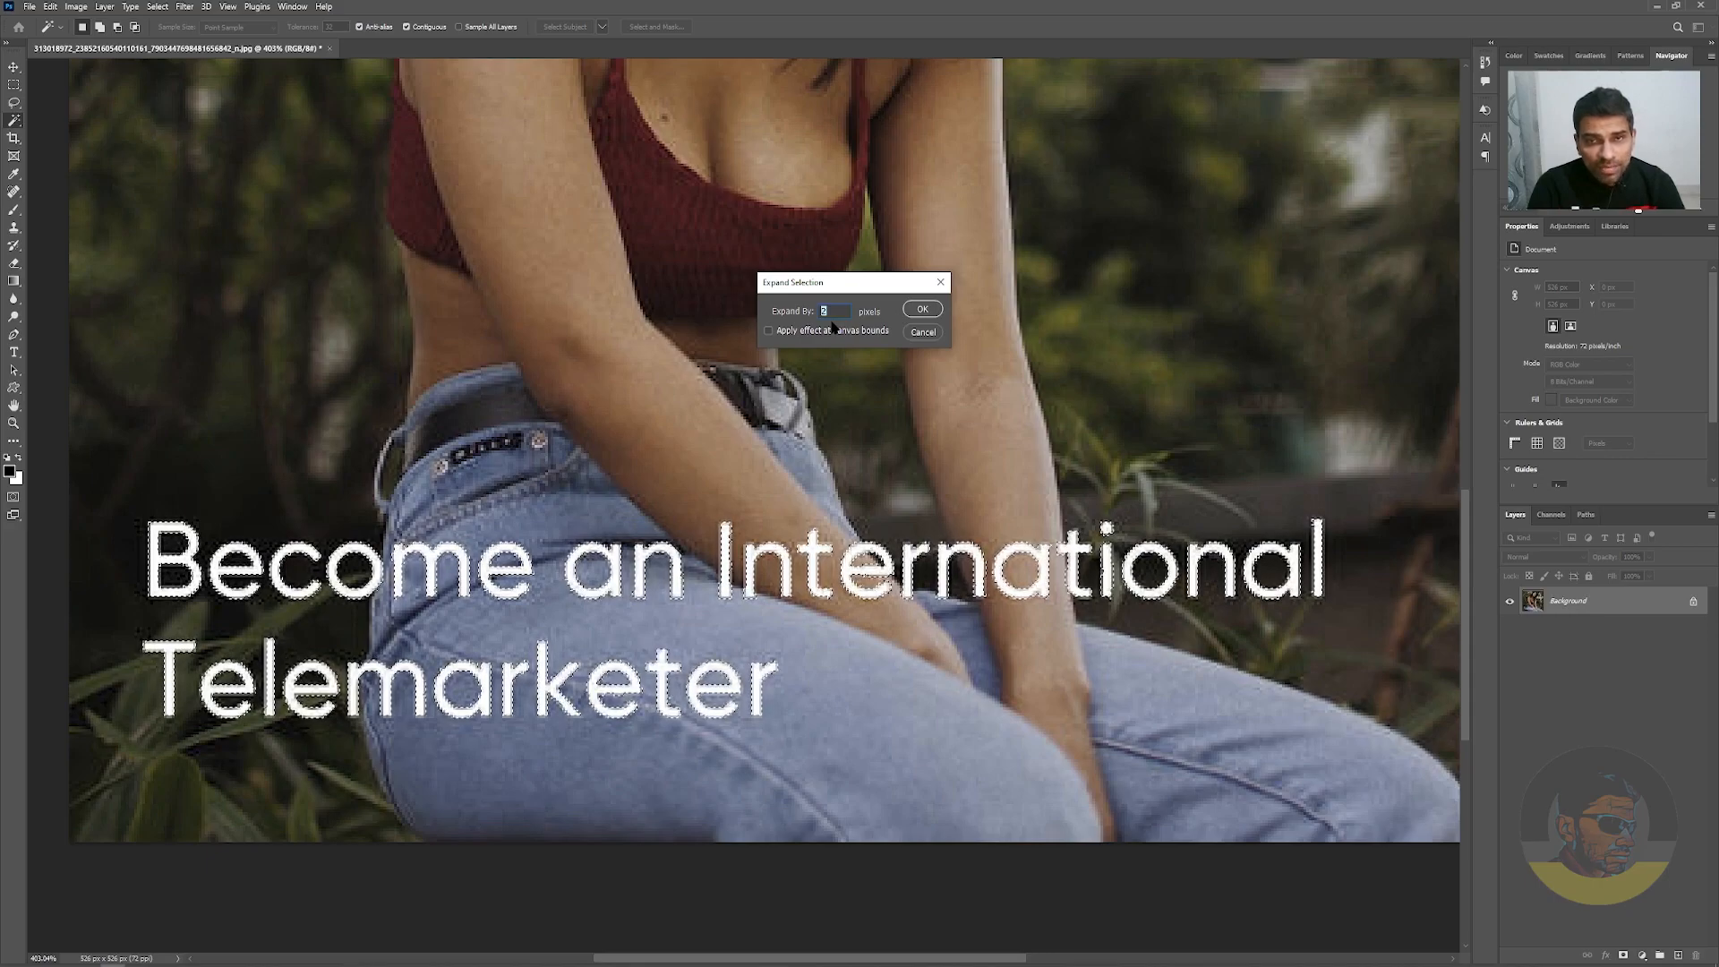
left_click(924, 310)
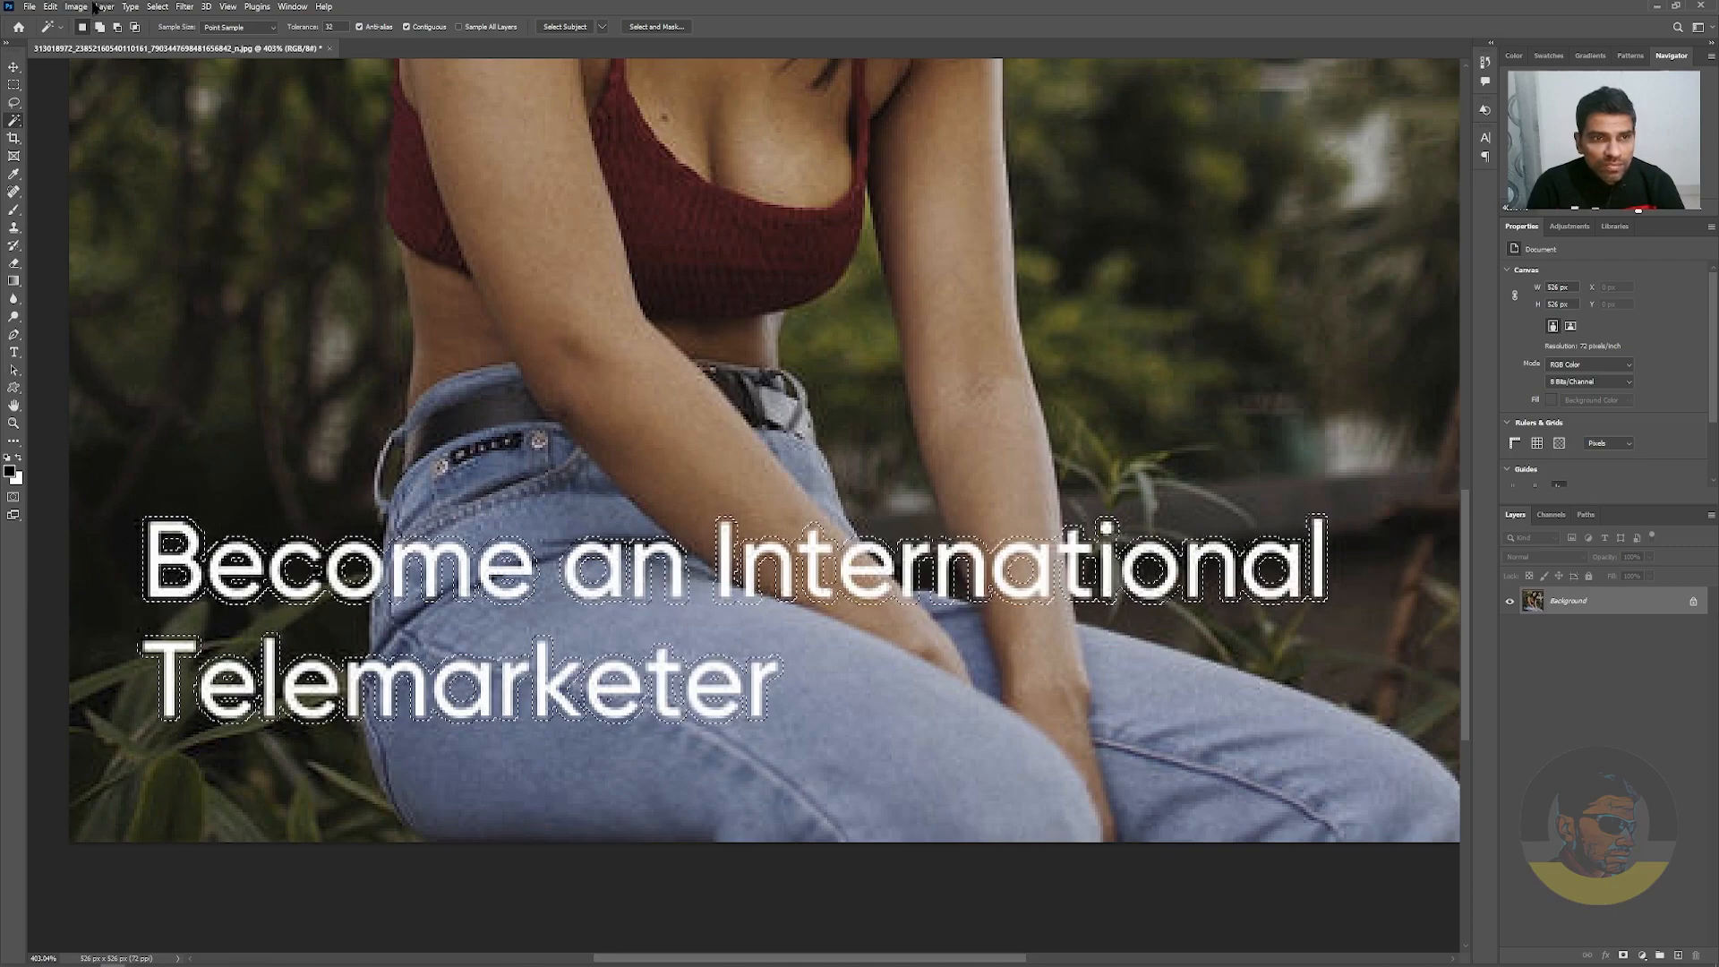
Fill the expanded selection using Content-Aware with Color Adaptation at 100% opacity, deselect, and compare the whole photo before and after
left_click(51, 7)
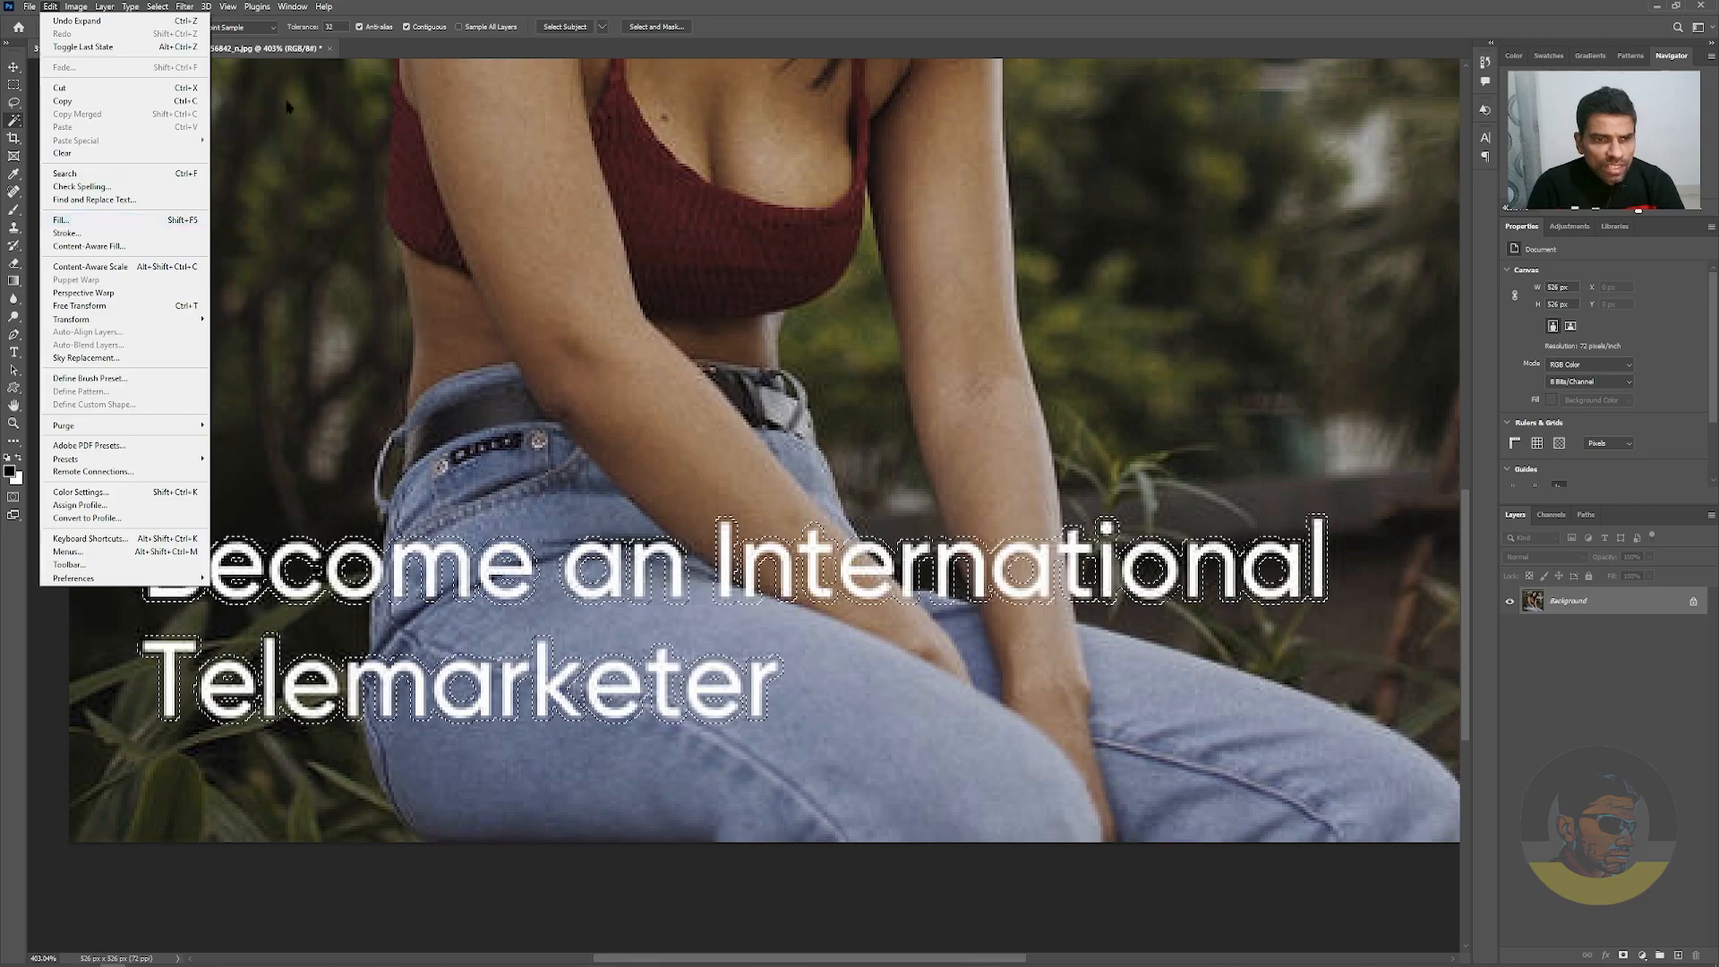
left_click(550, 4)
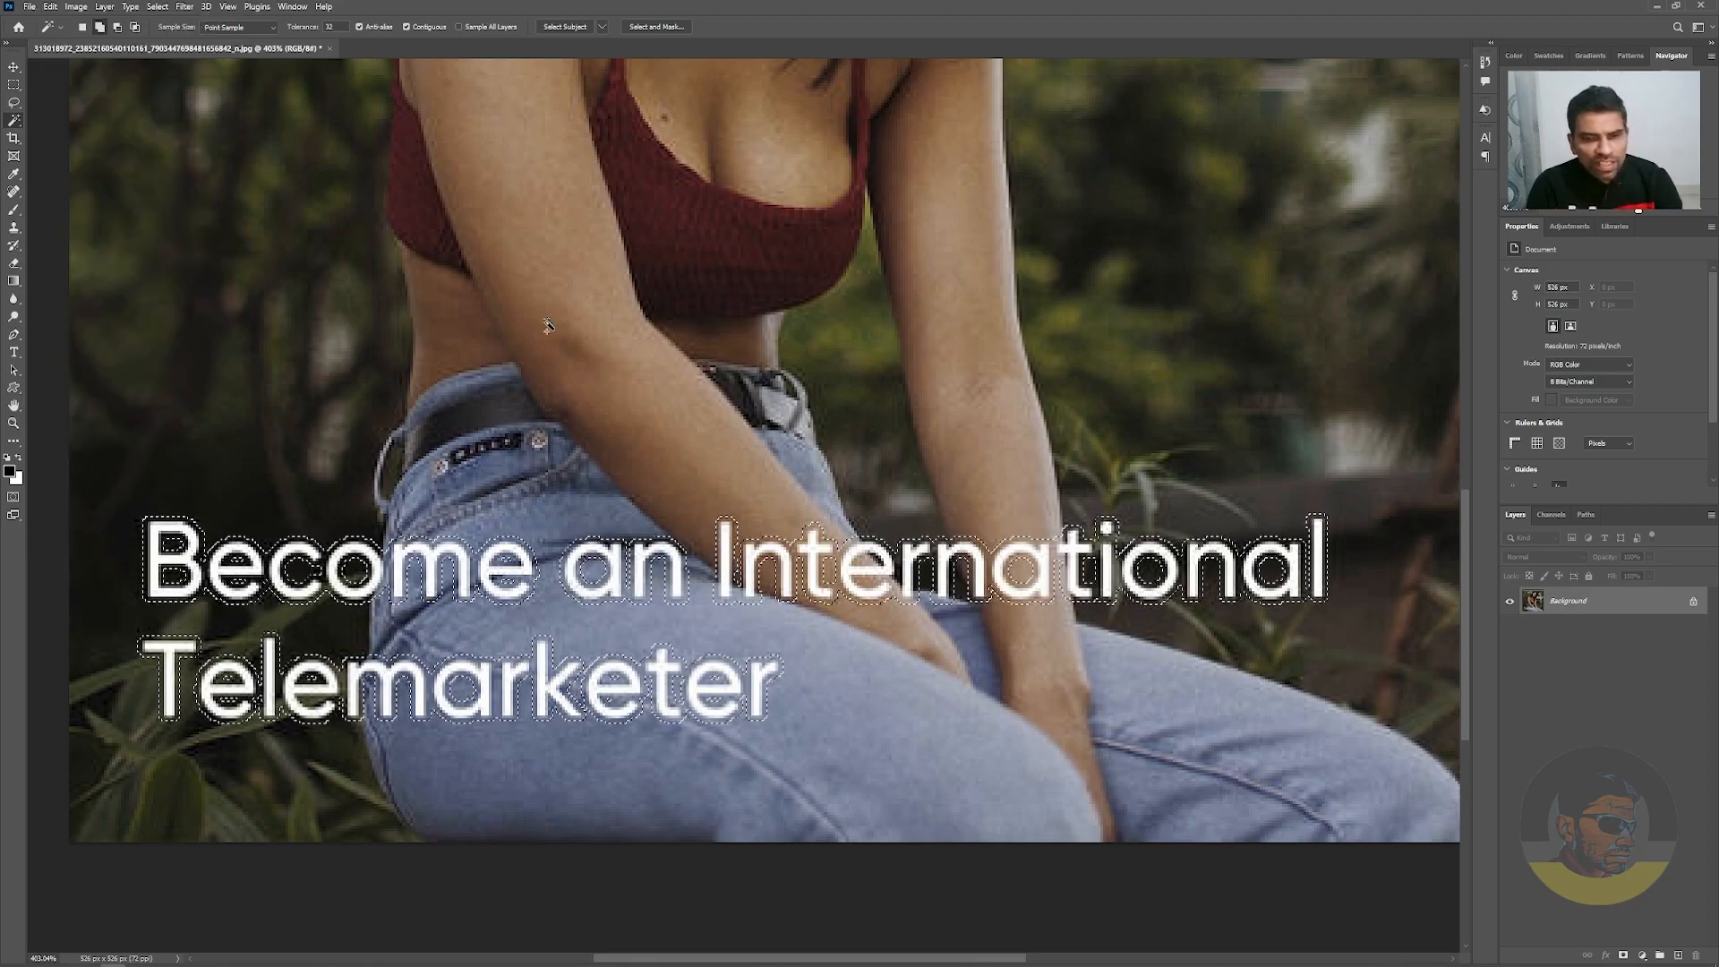
key("shift+BackSpace")
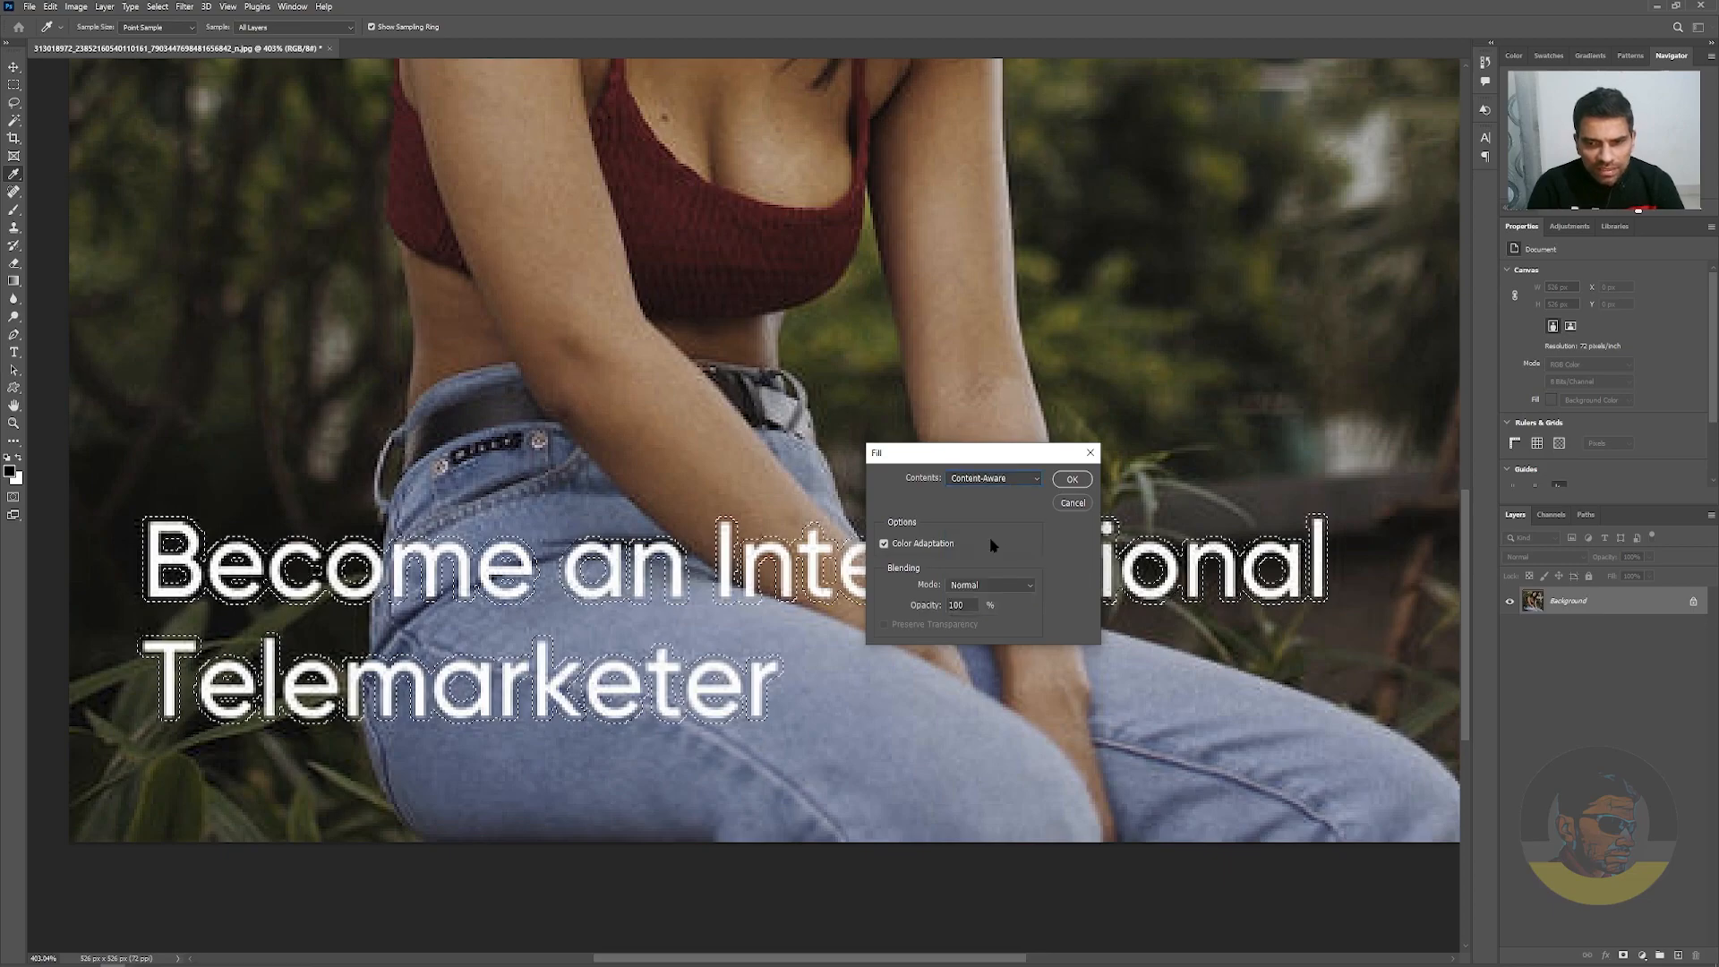
left_click(1073, 480)
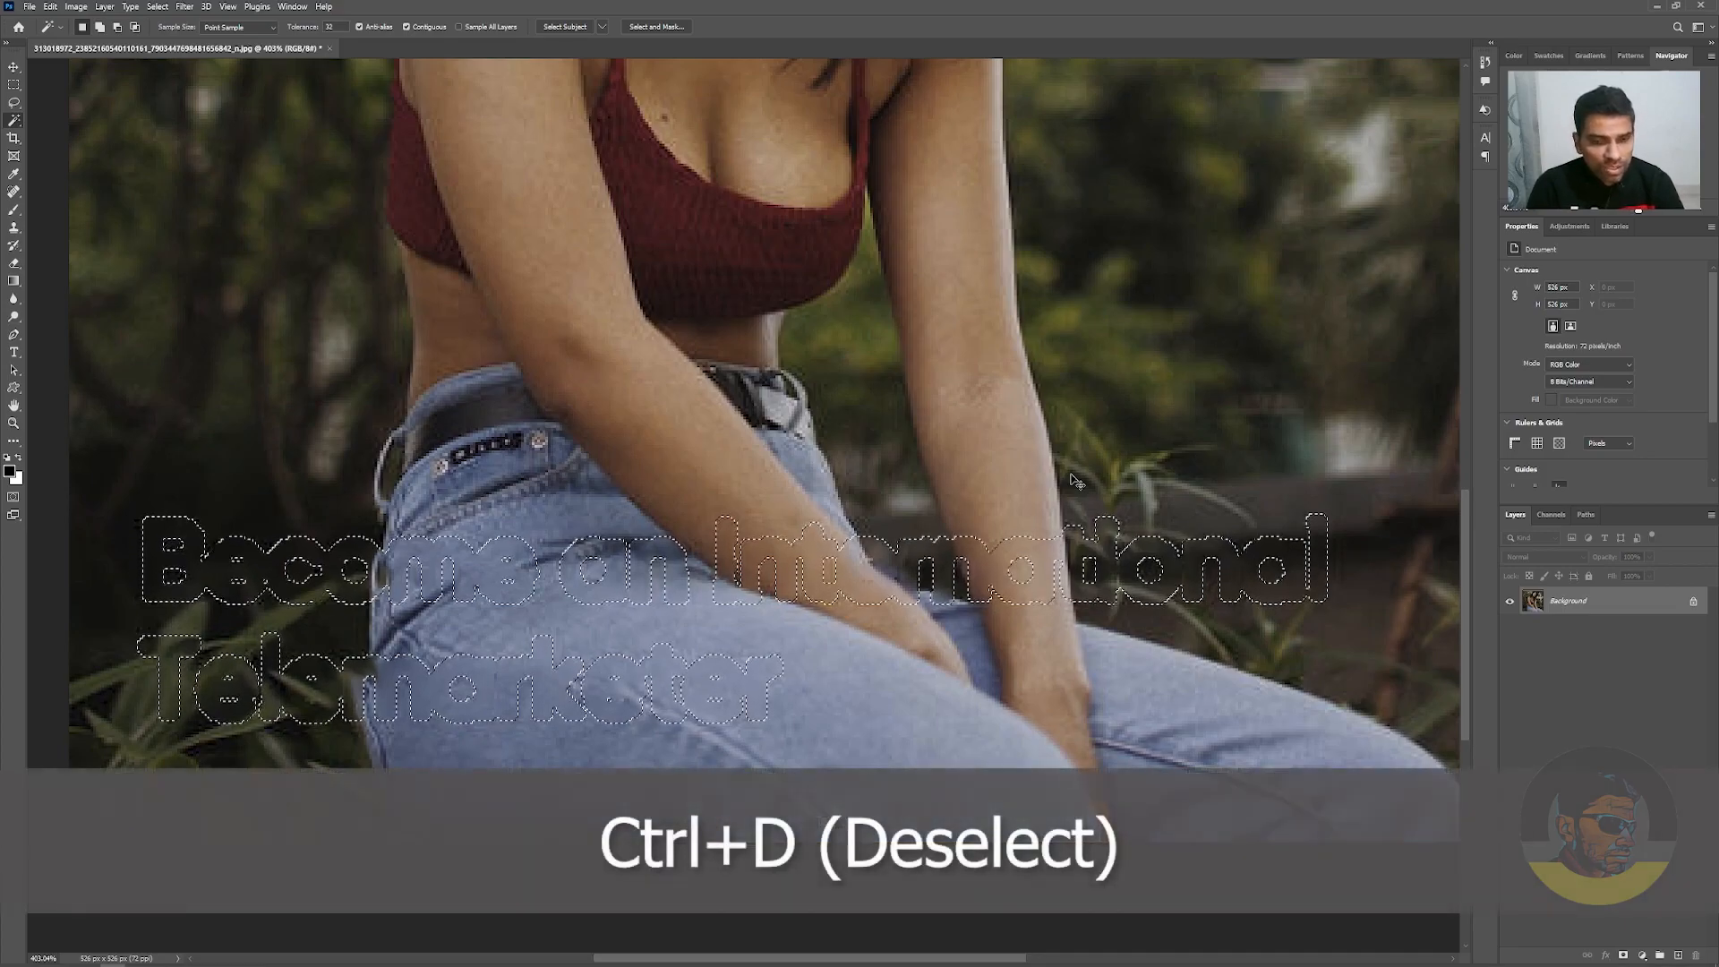
key("ctrl+d")
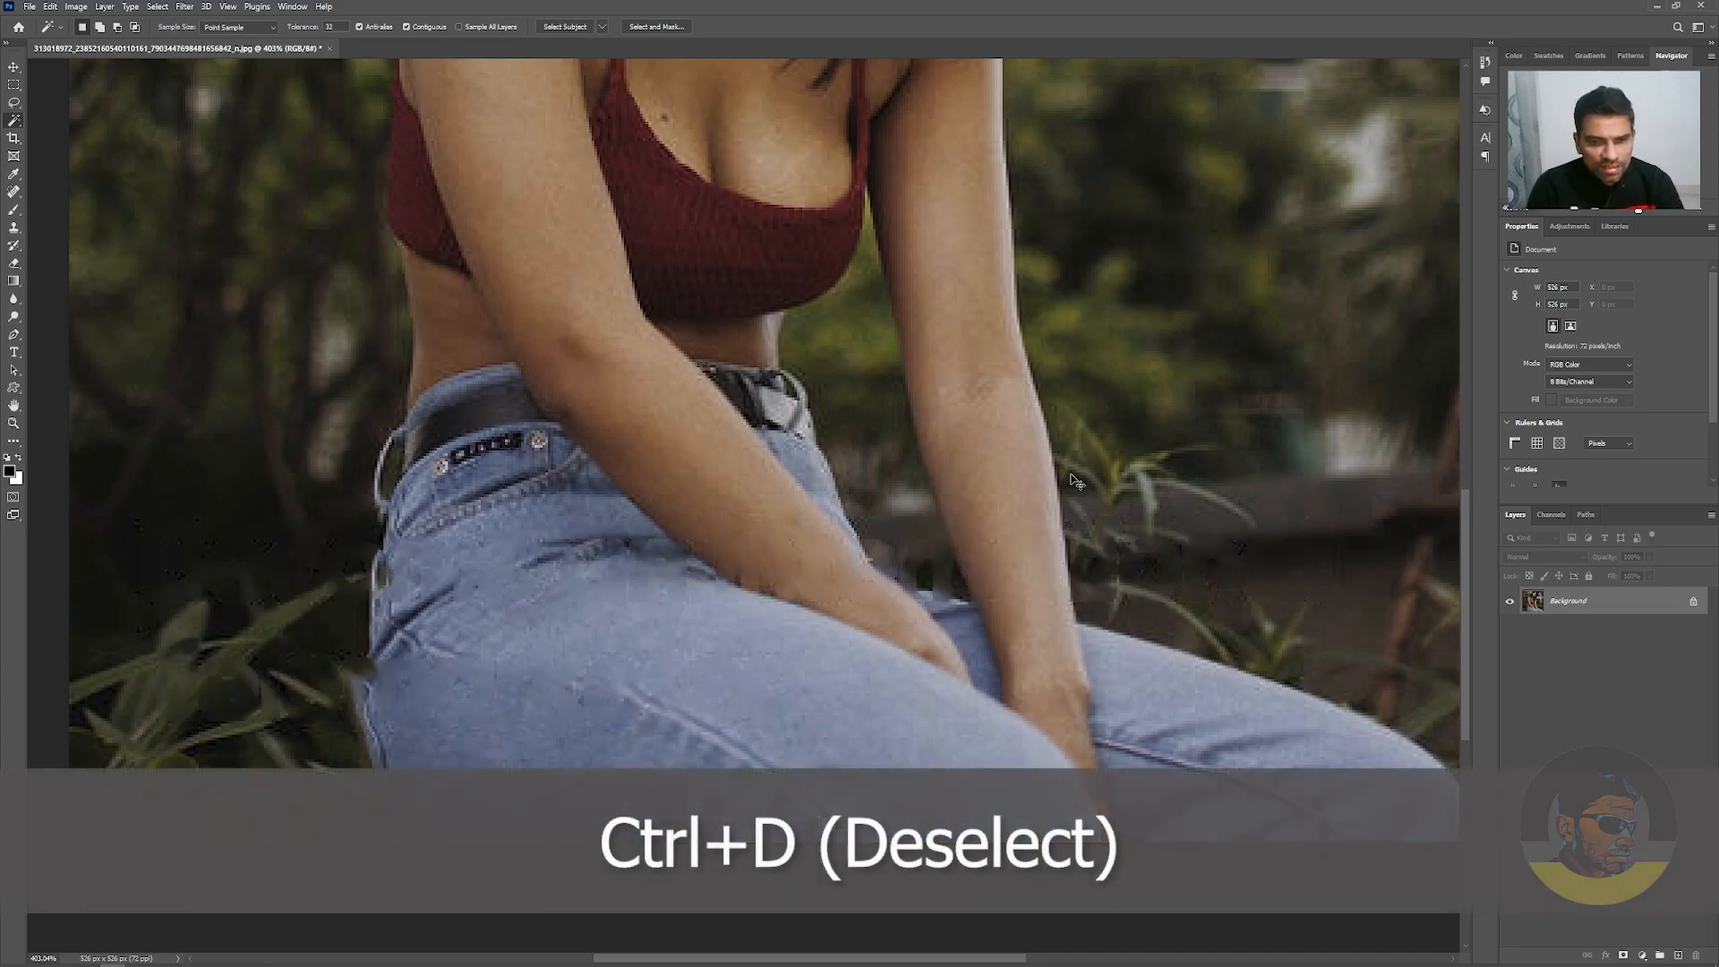
key("ctrl+0")
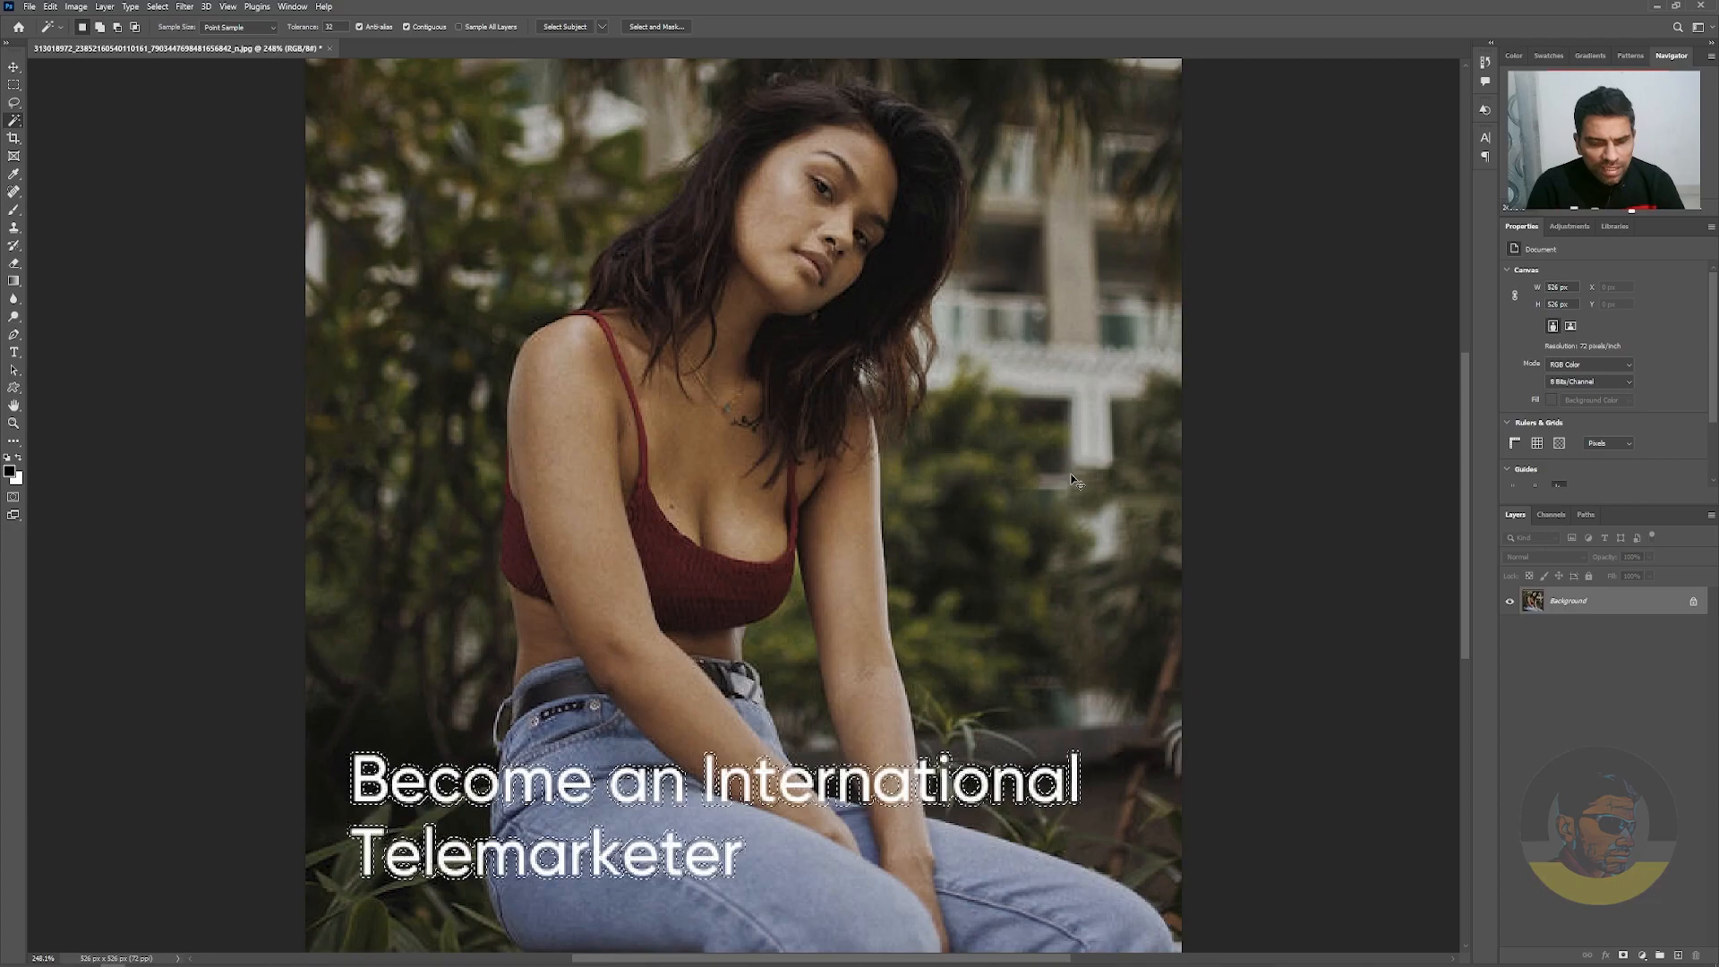
key("ctrl+shift+z")
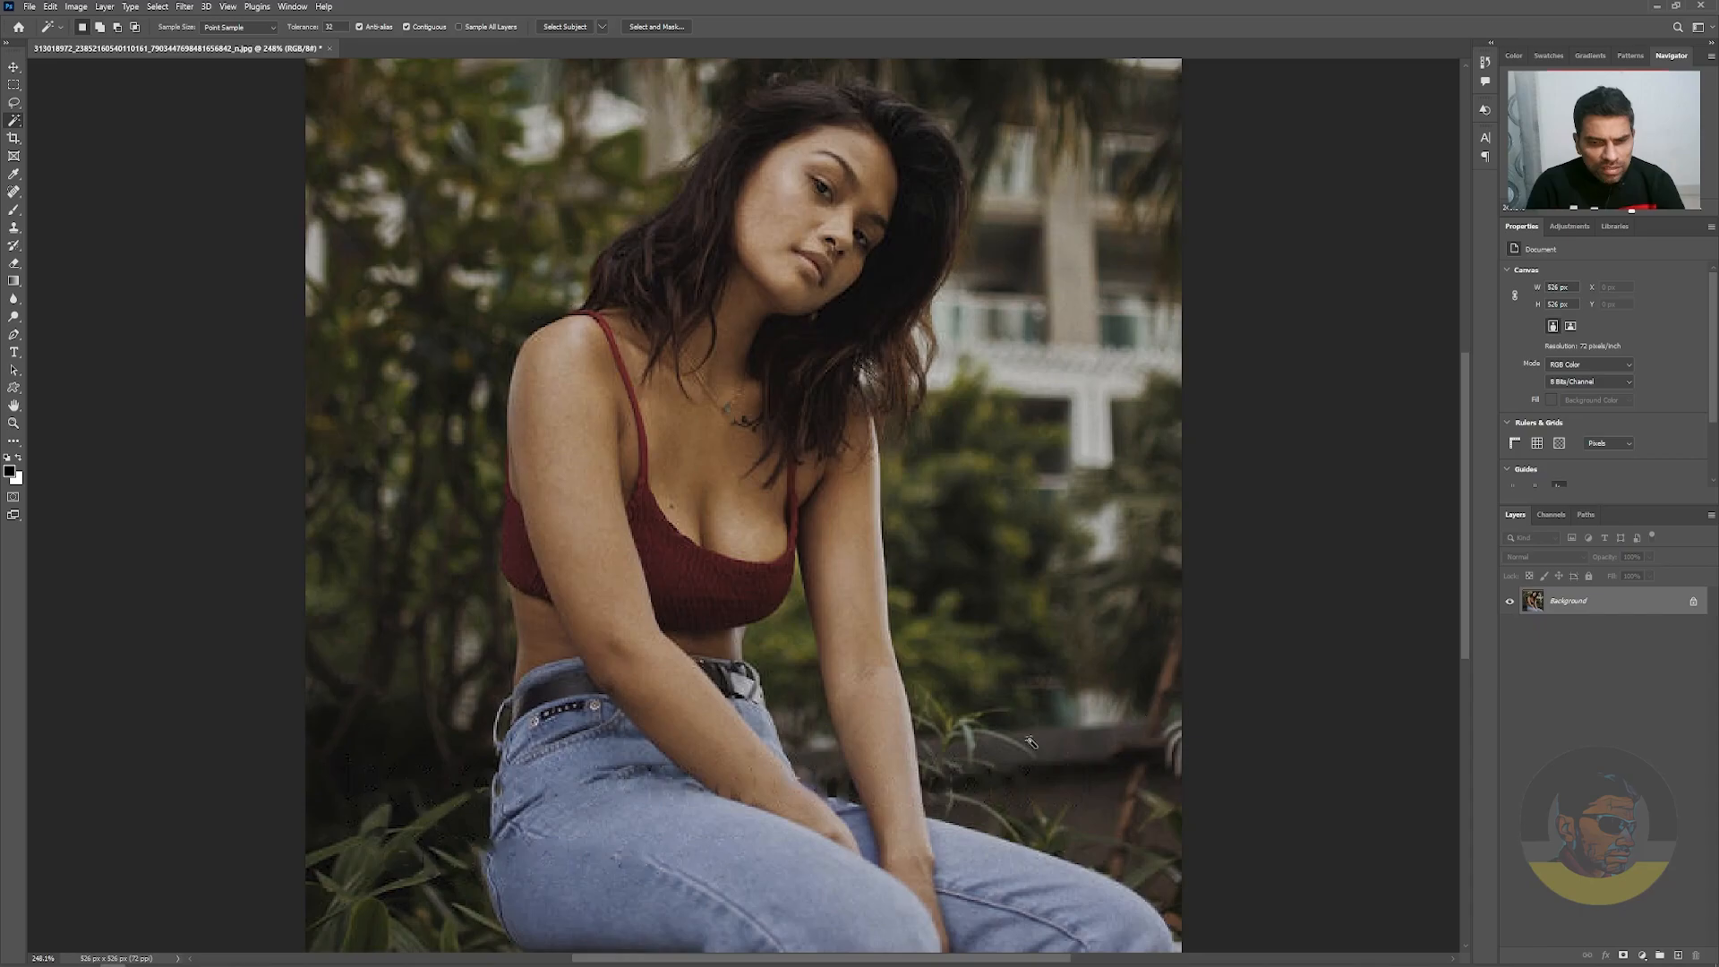
Sample the intact diagonal seam on the thigh of the jeans with the Clone Stamp tool
left_click_drag(614, 852, 627, 649)
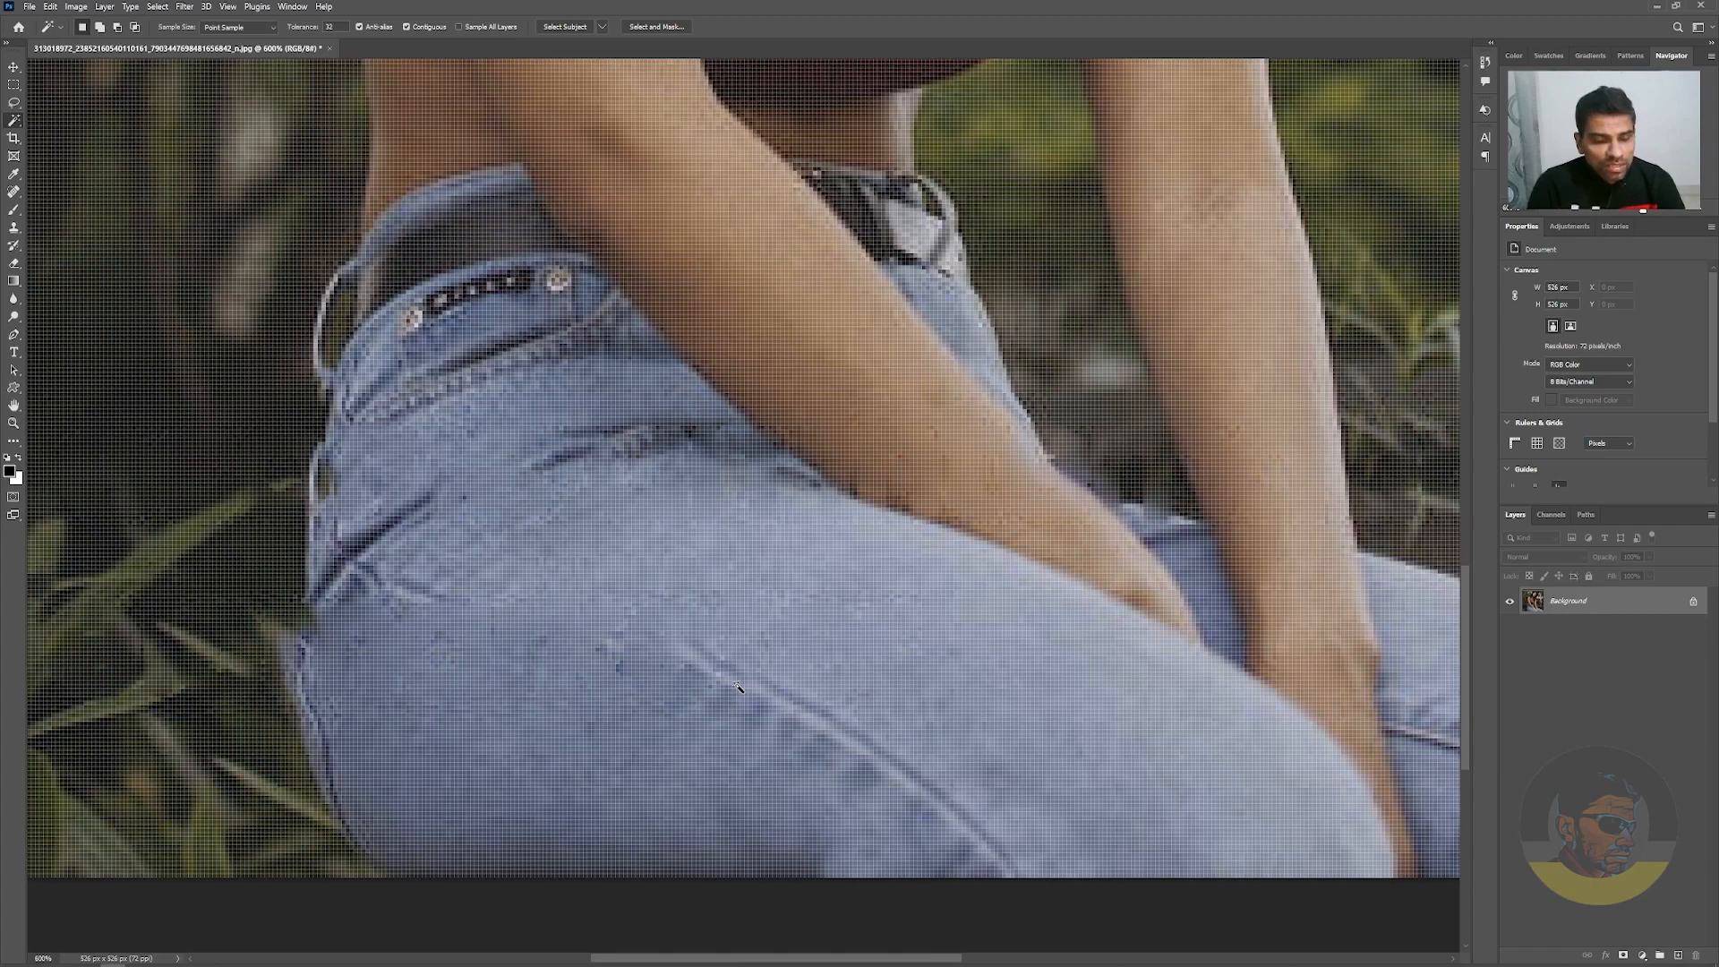
key("s")
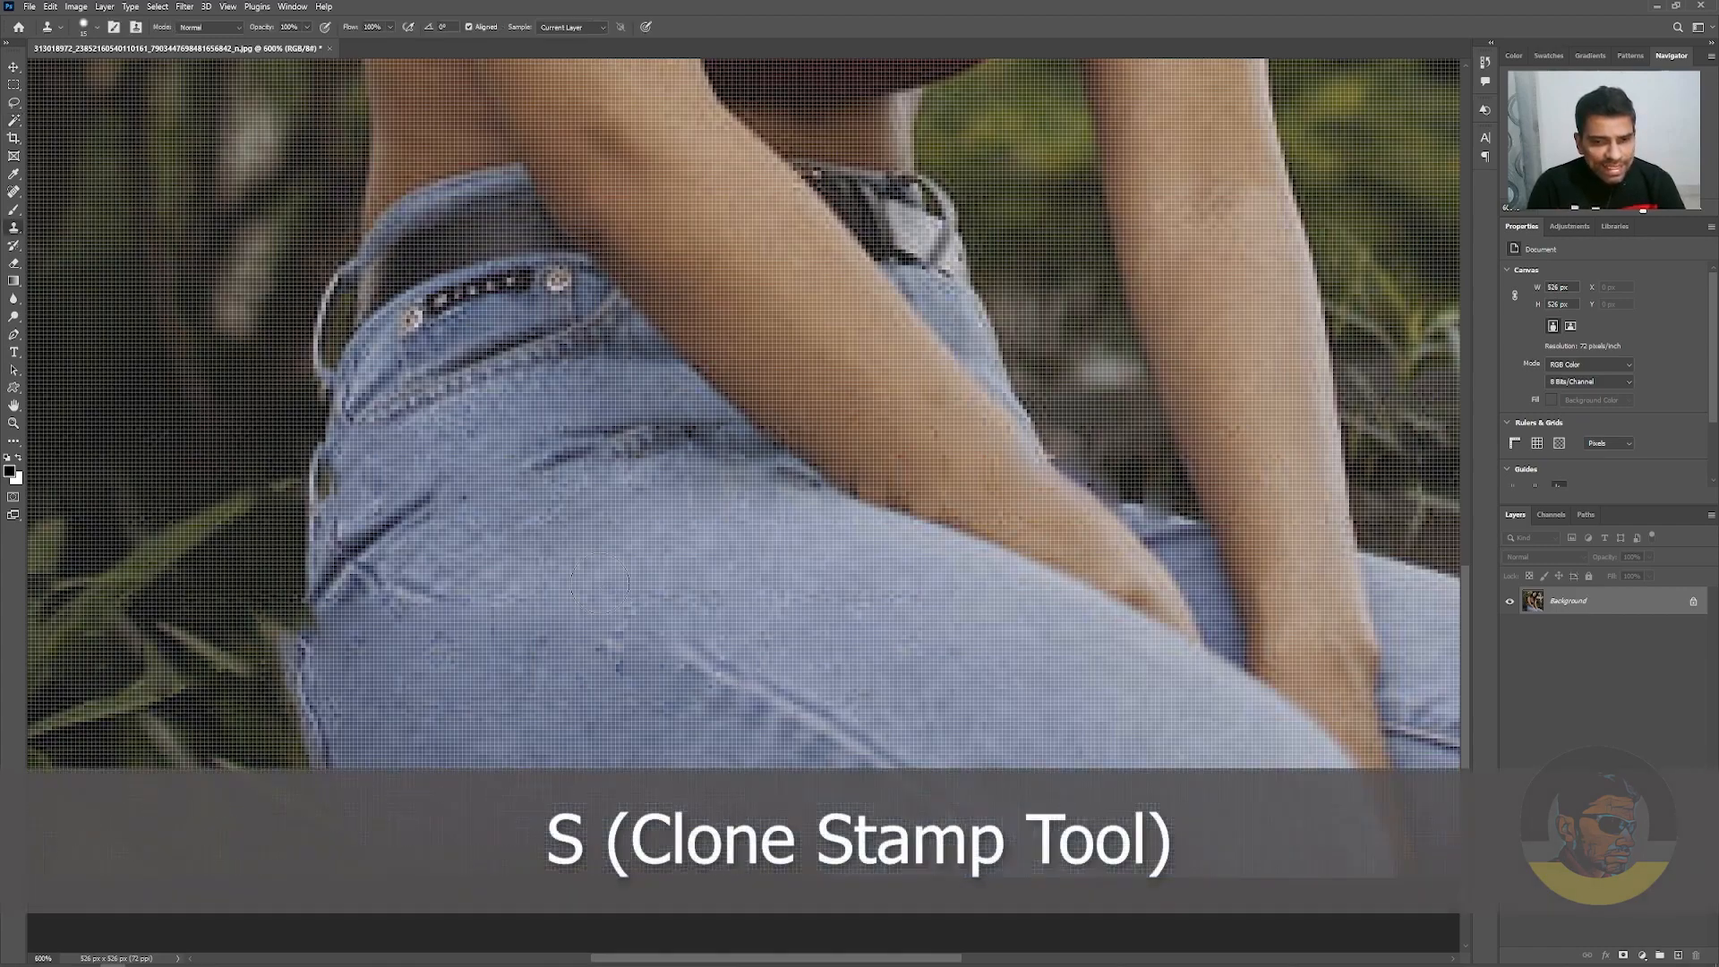
right_click(12, 229)
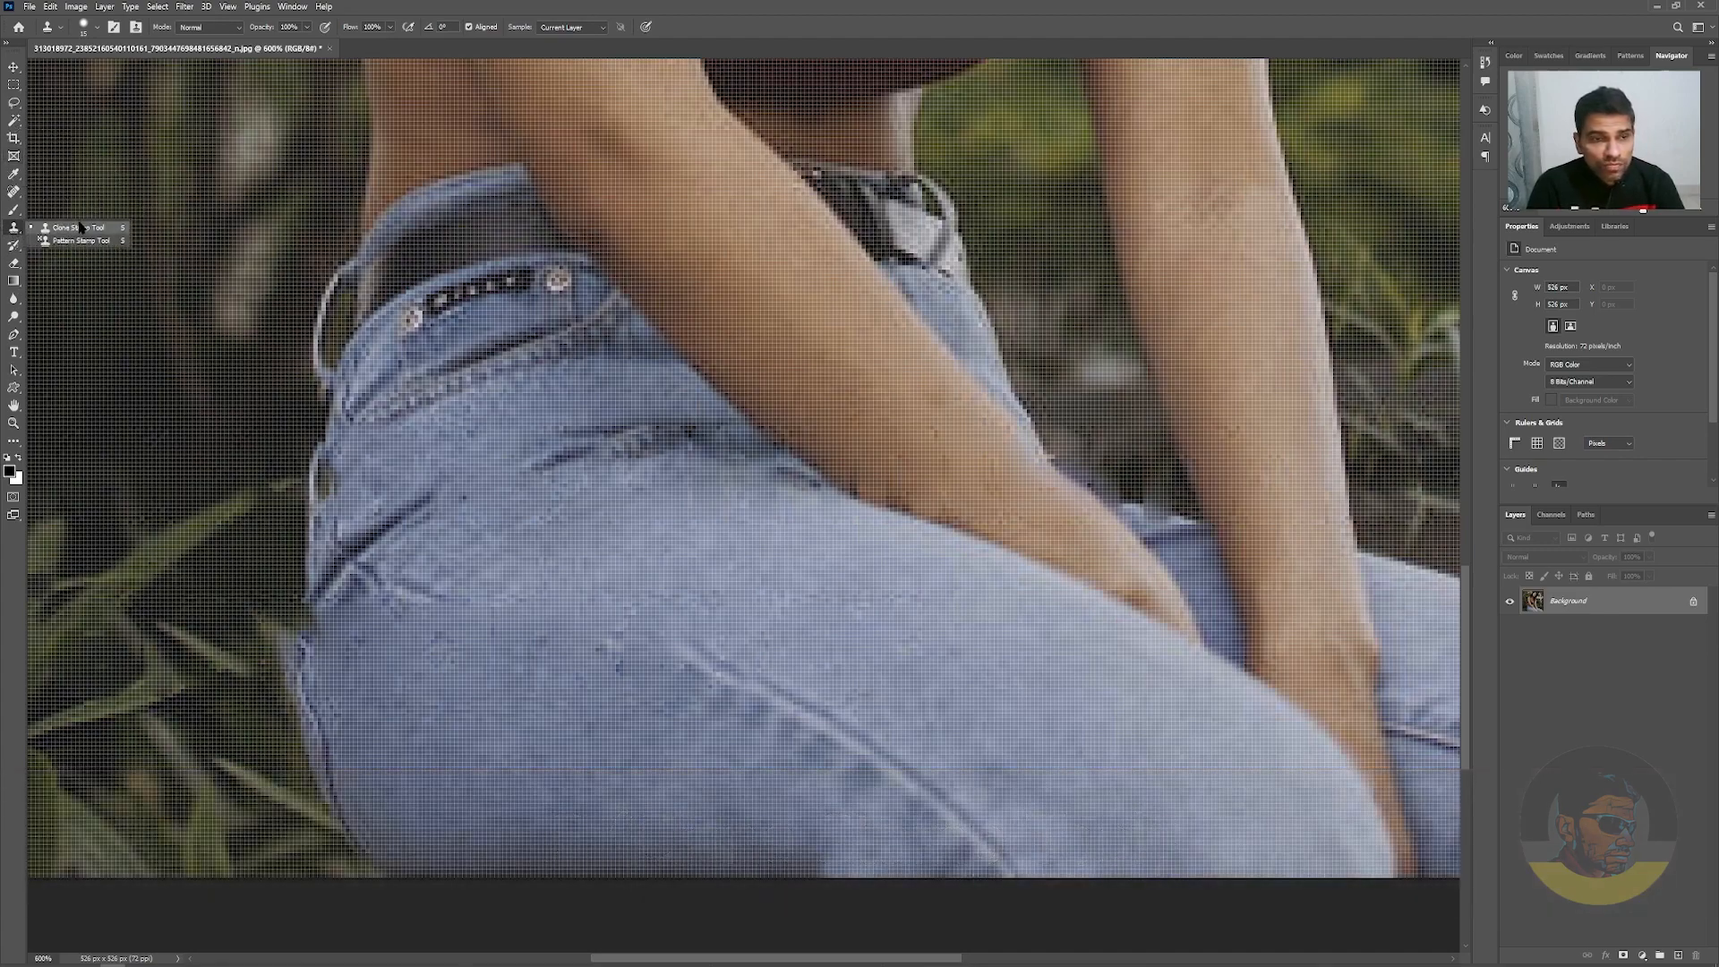
left_click(79, 227)
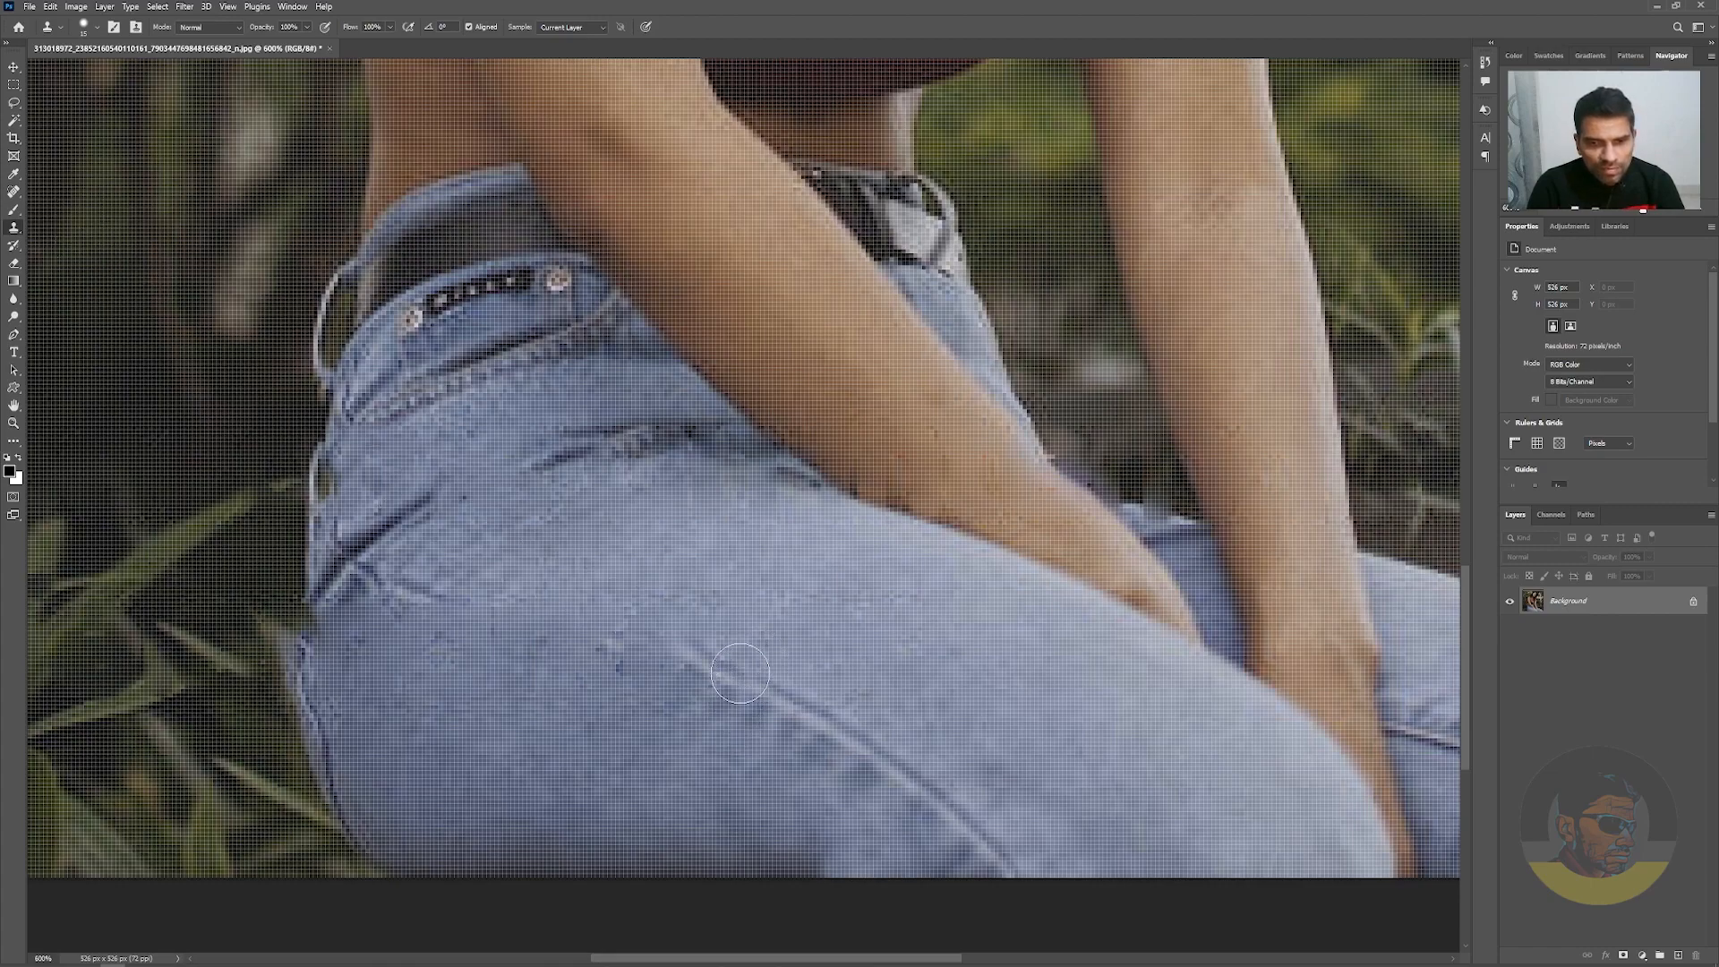
left_click(722, 671, "alt")
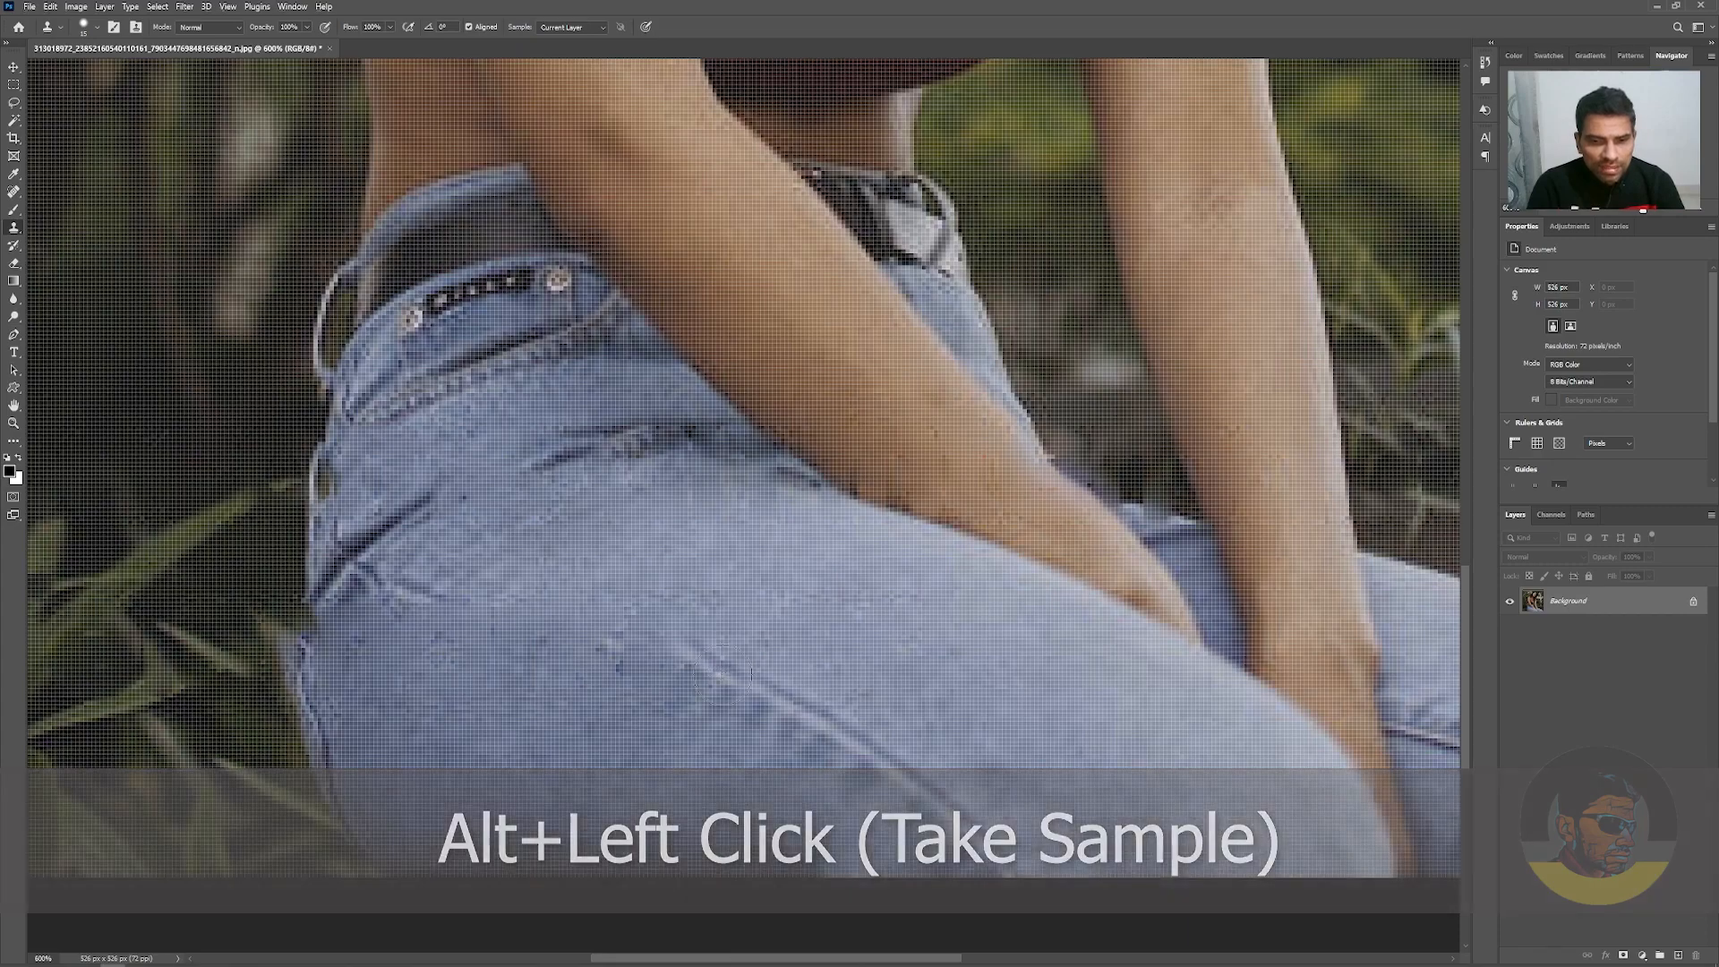
Rotate the clone source to -4.3° and clone the broken seam across the thigh towards the hip
left_click(292, 6)
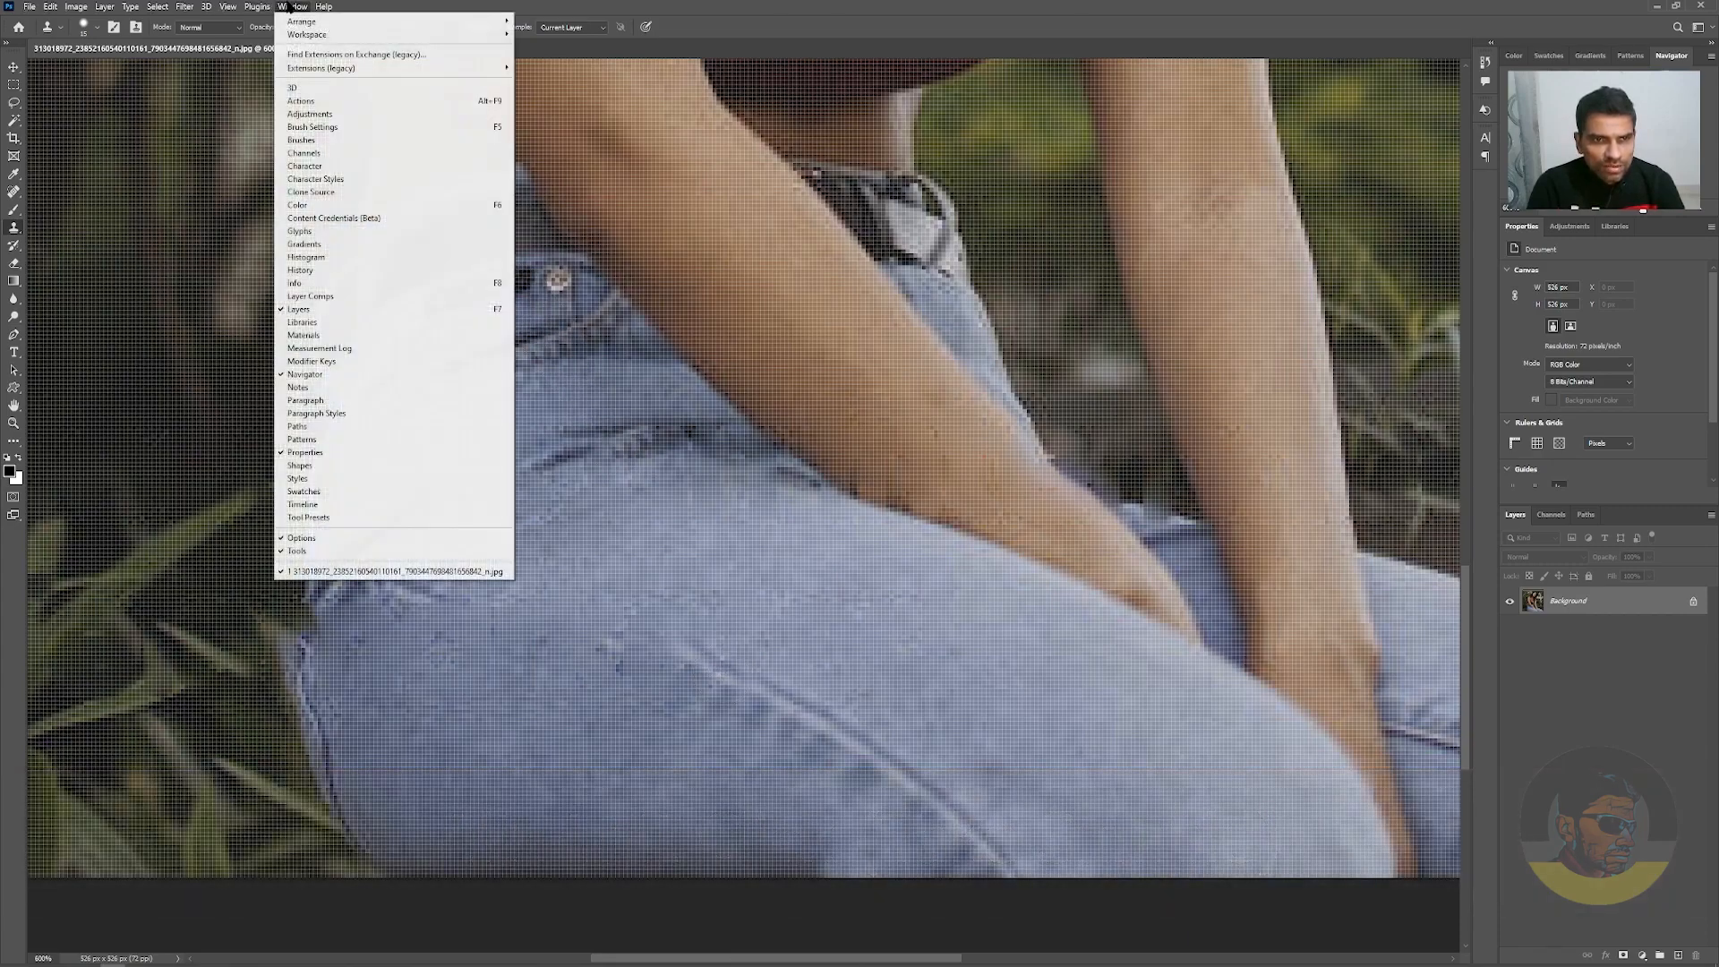
left_click(349, 193)
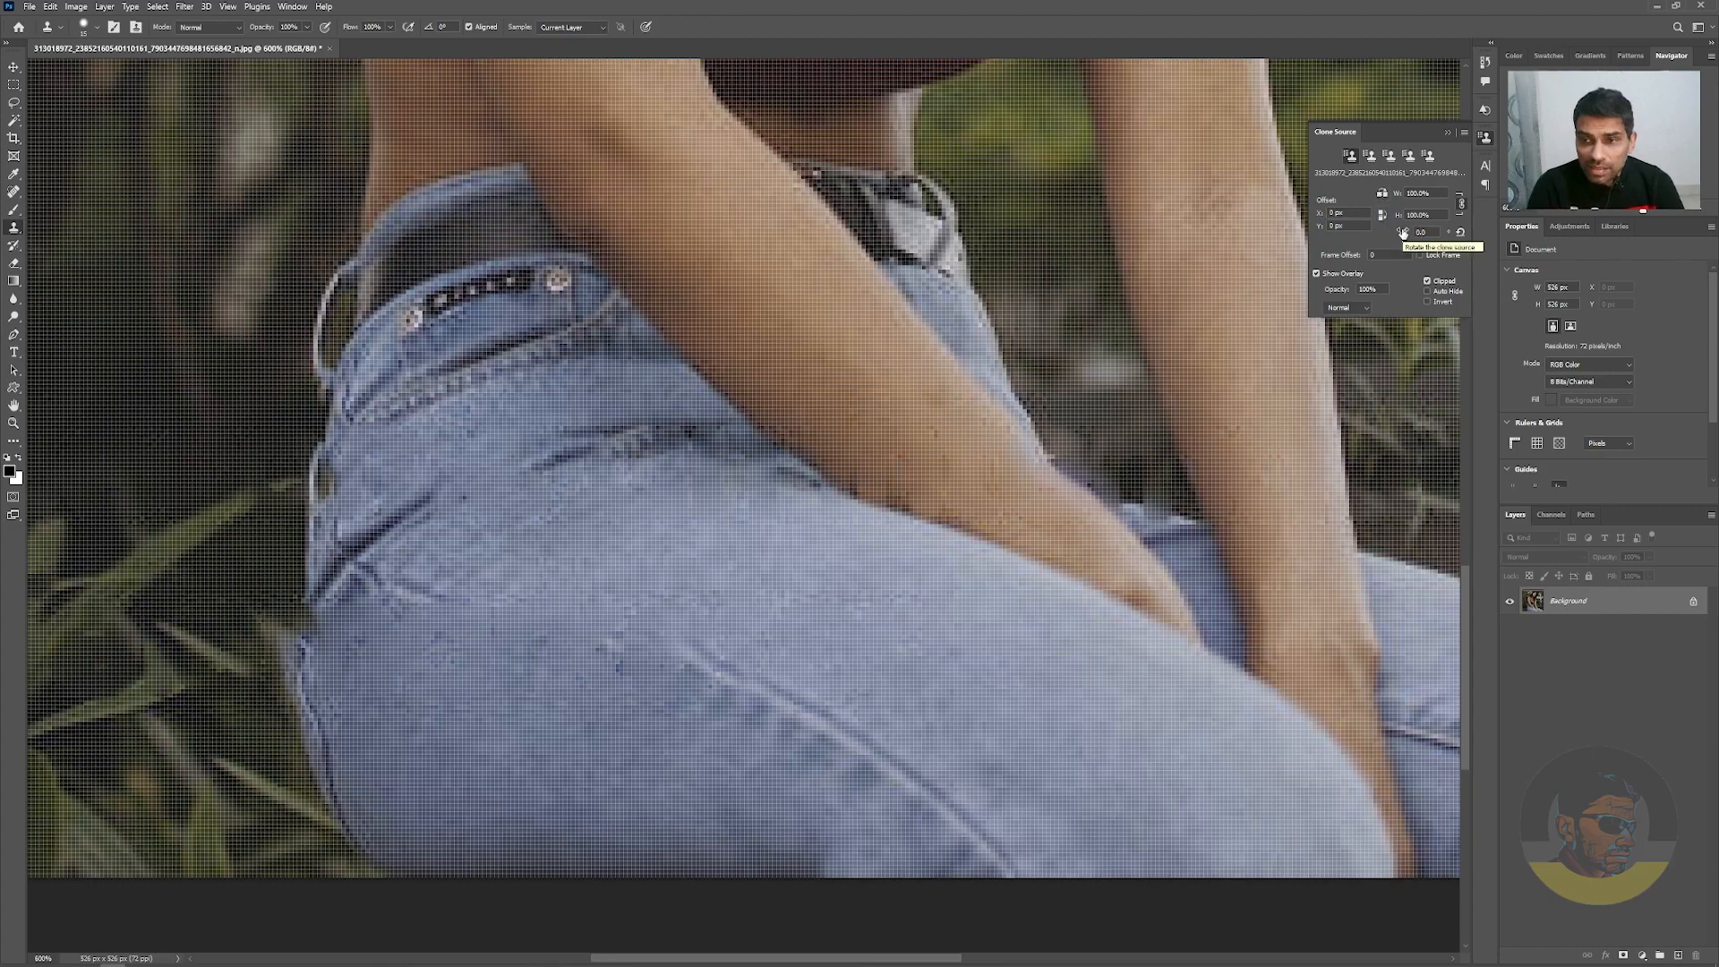
left_click_drag(1402, 234, 1371, 232)
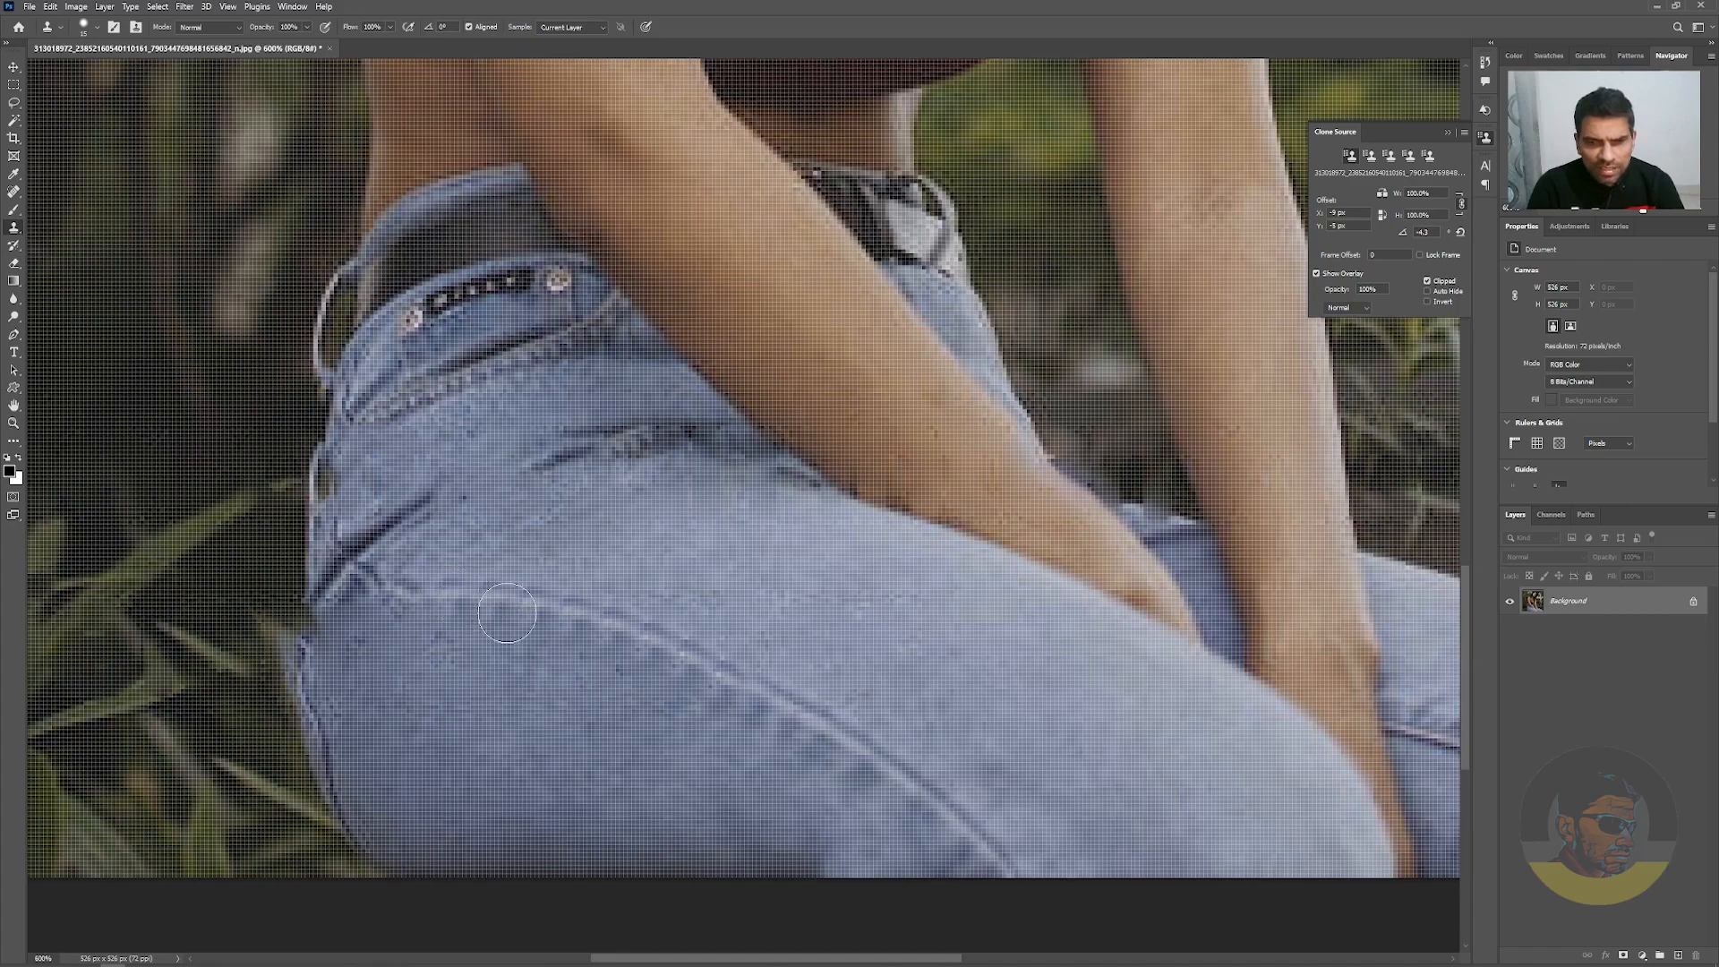
Compare the whole retouched photo with the original by reverting the file and undoing the revert
key("ctrl+1")
key("ctrl+minus")
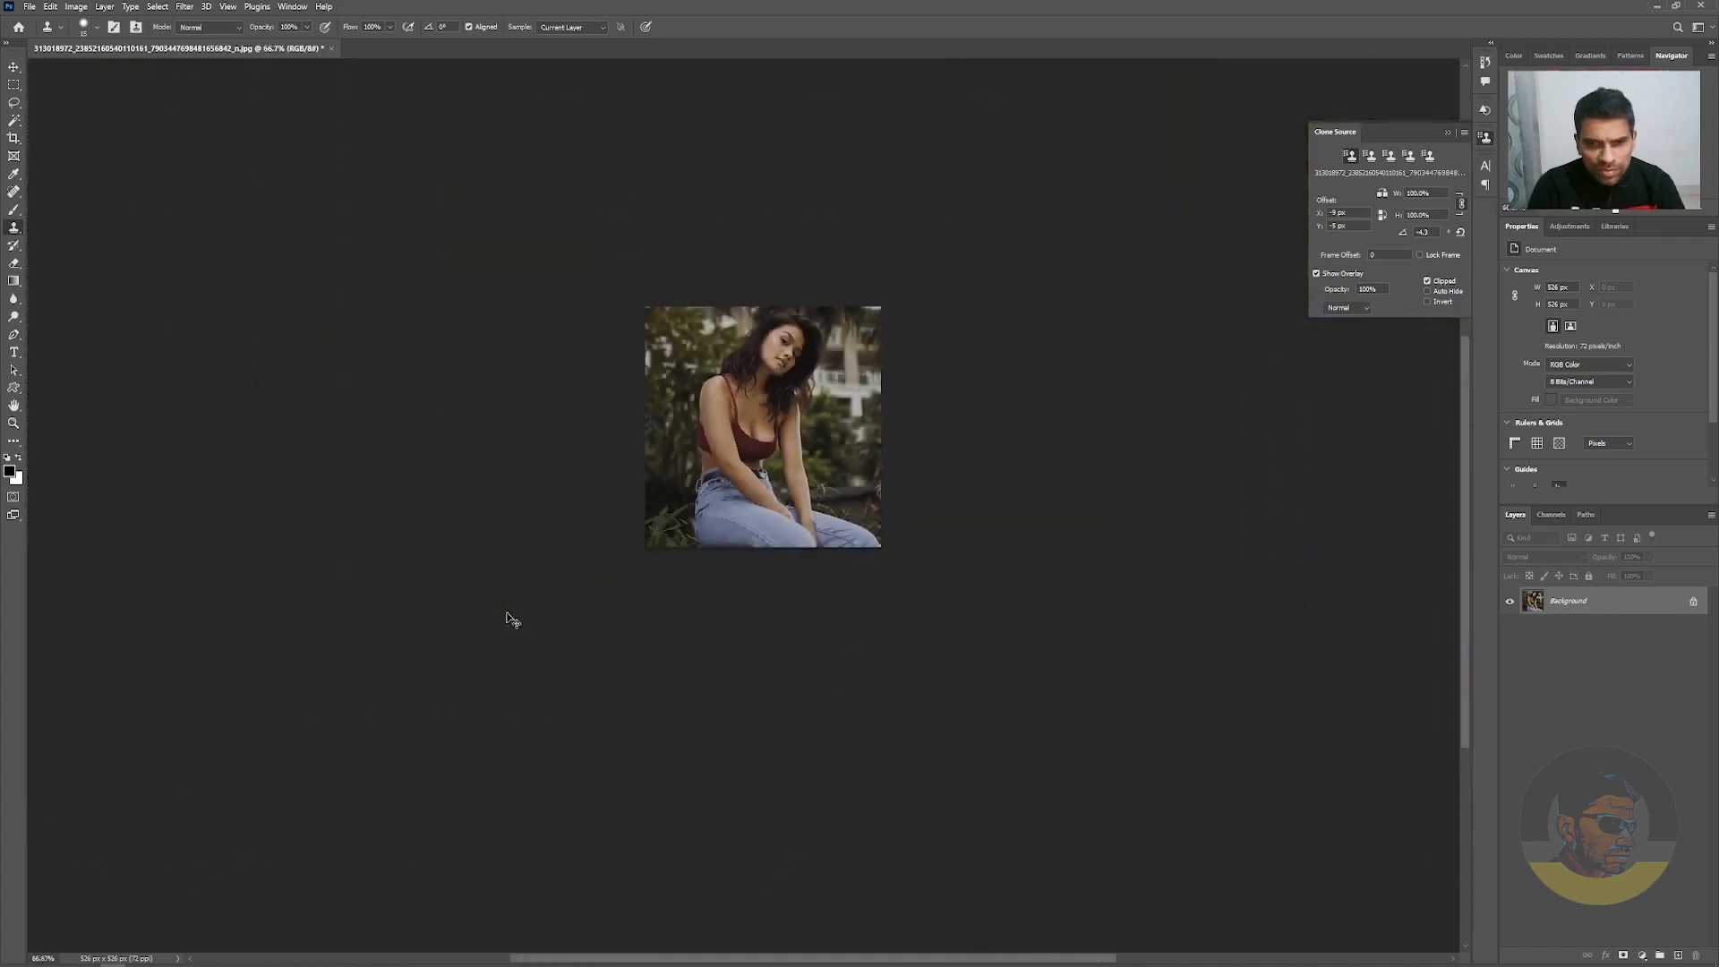
key("ctrl+0")
key("v")
key("F12")
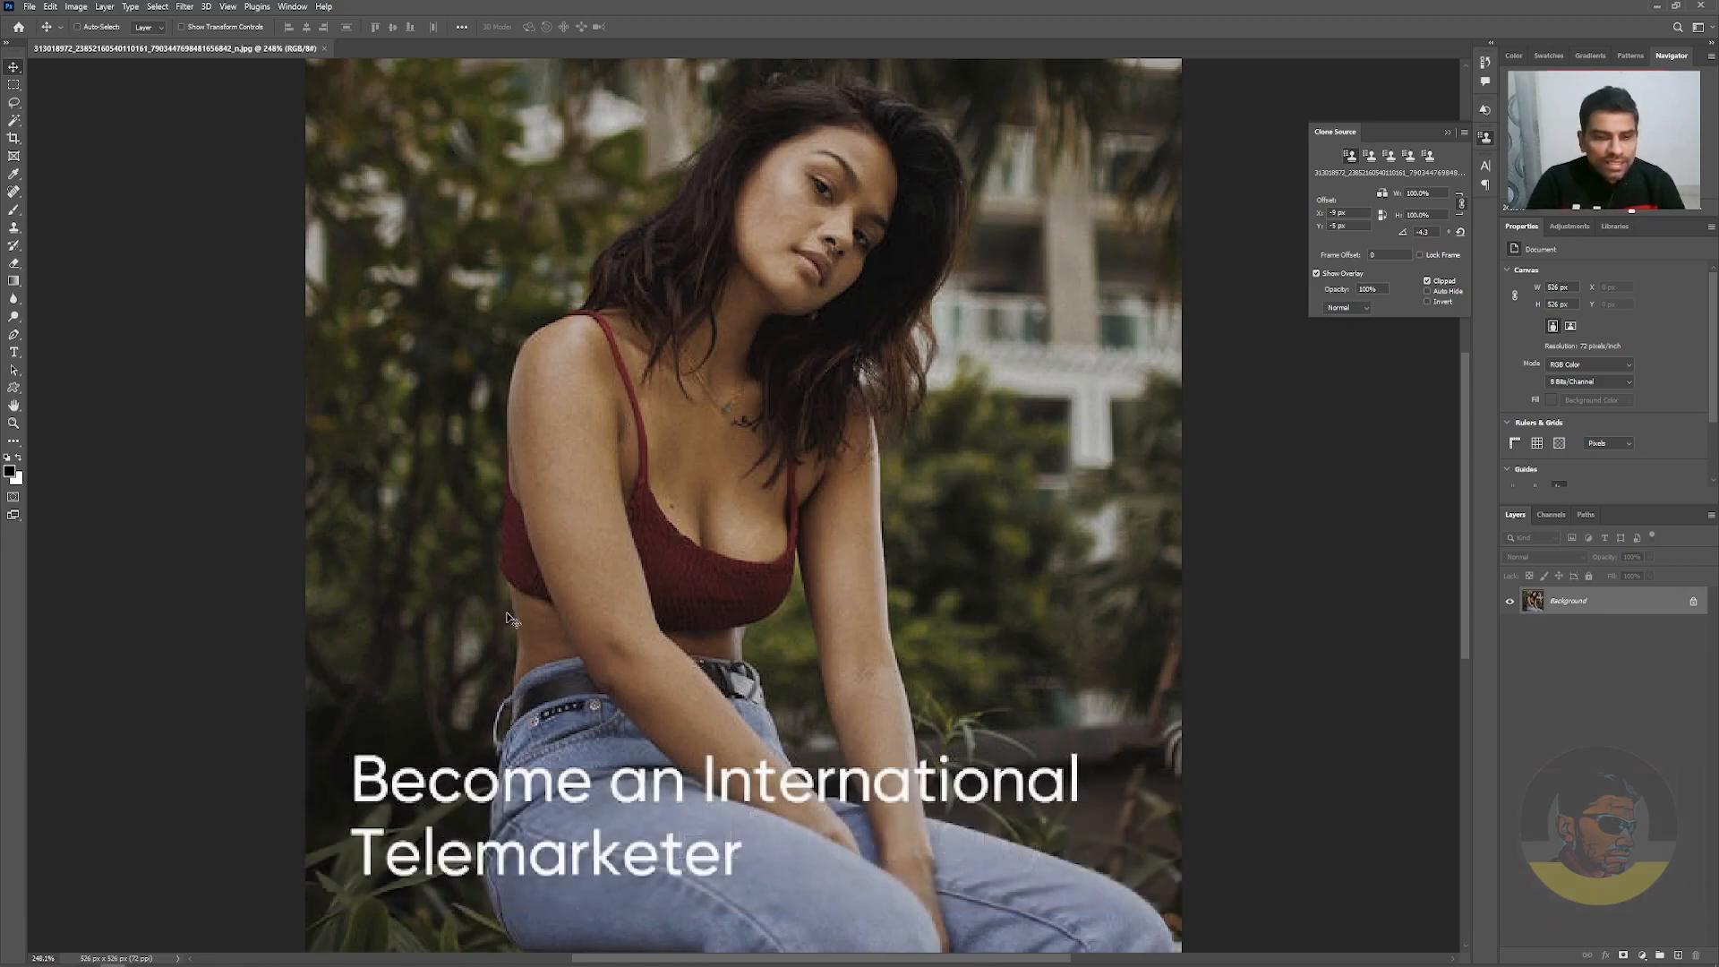
key("ctrl+z")
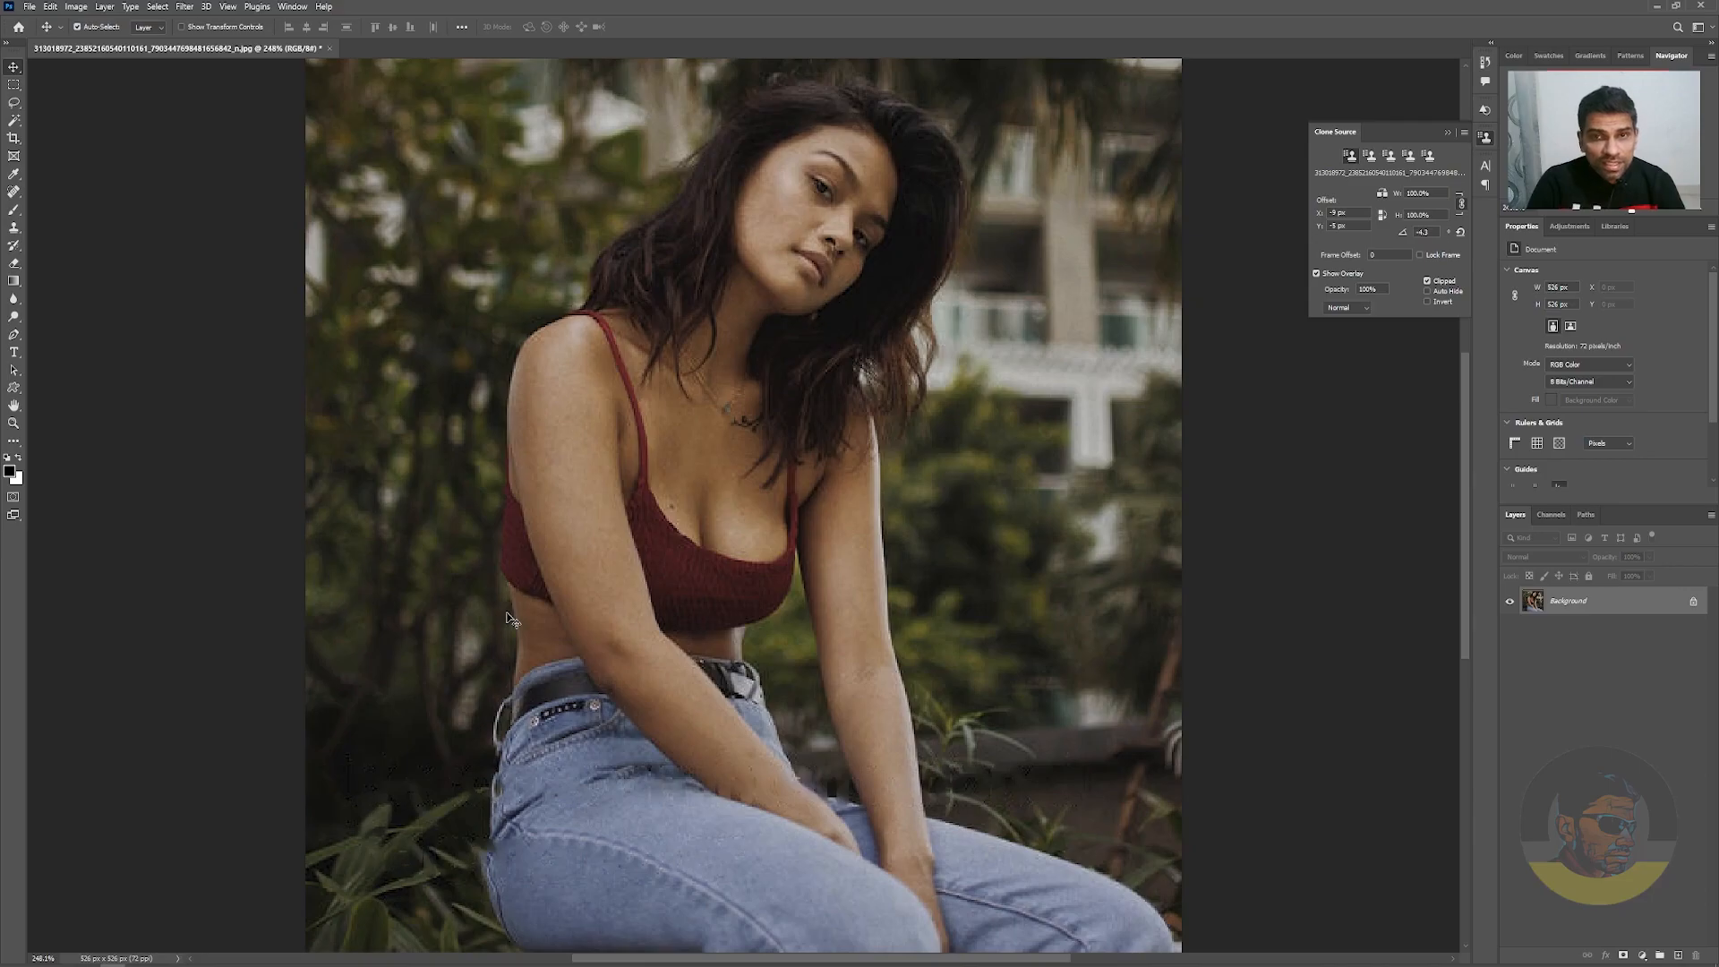